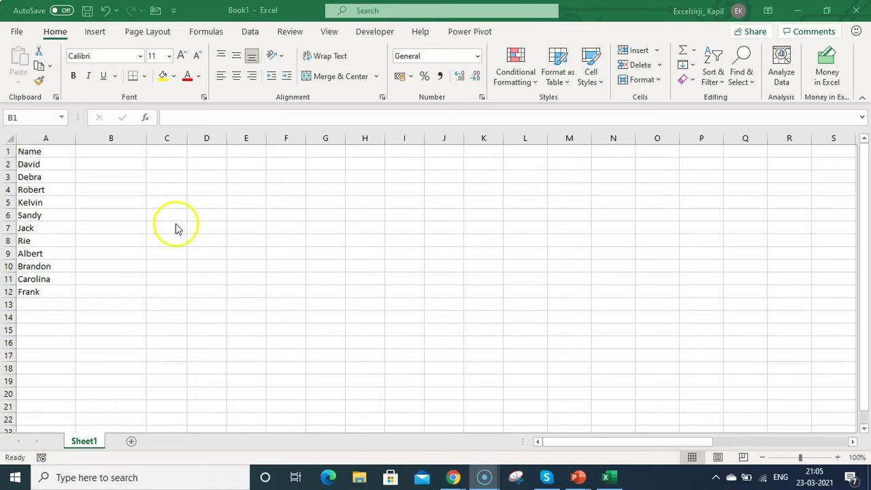
Add the header "Team Name" in cell B1, next to the Name column
drag(41, 164, 39, 294)
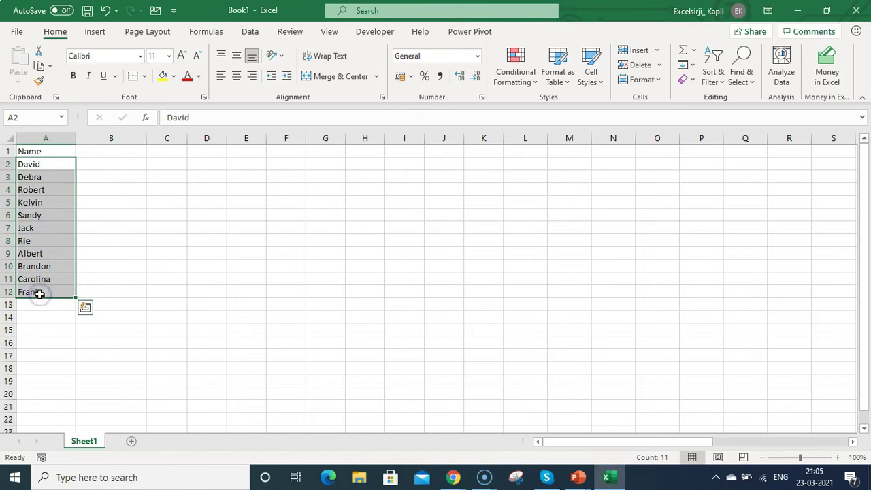
click(104, 153)
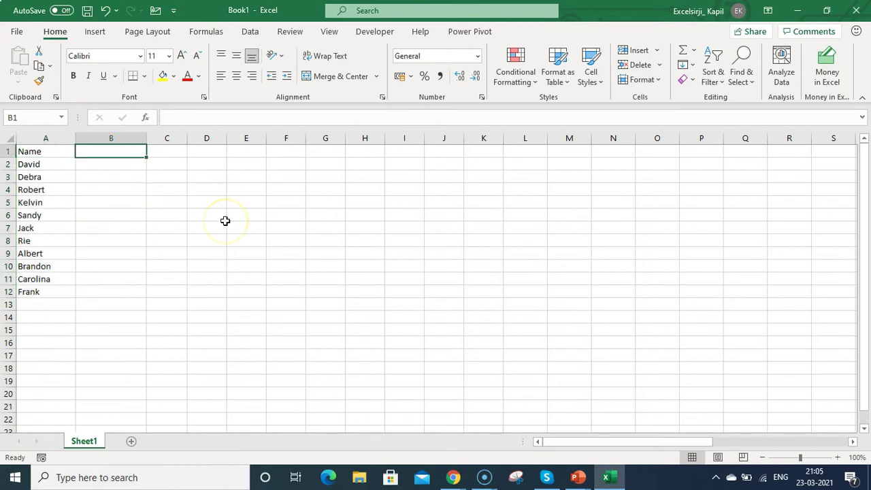
text(Tea)
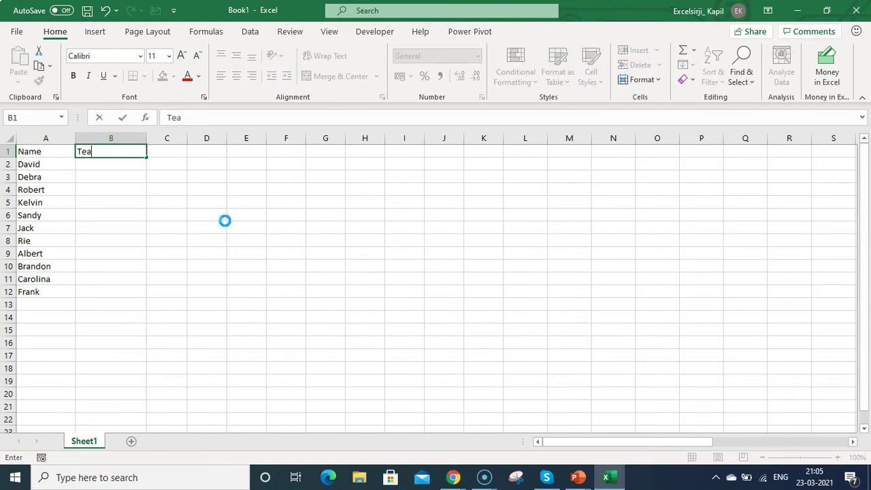
text(m Name)
key(Return)
Enter Team 1, Team 2 and Team 3 in cells B2 to B4
text(Team 1)
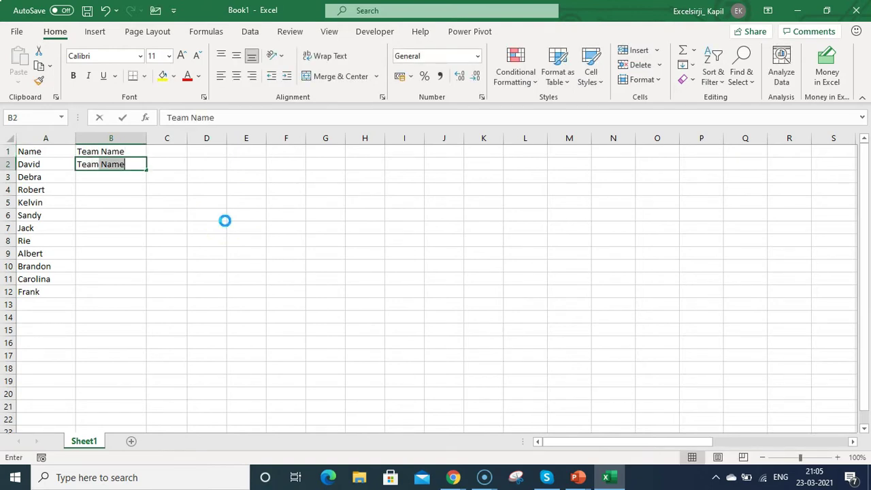
key(Return)
text(Team 2)
key(Return)
text(Team )
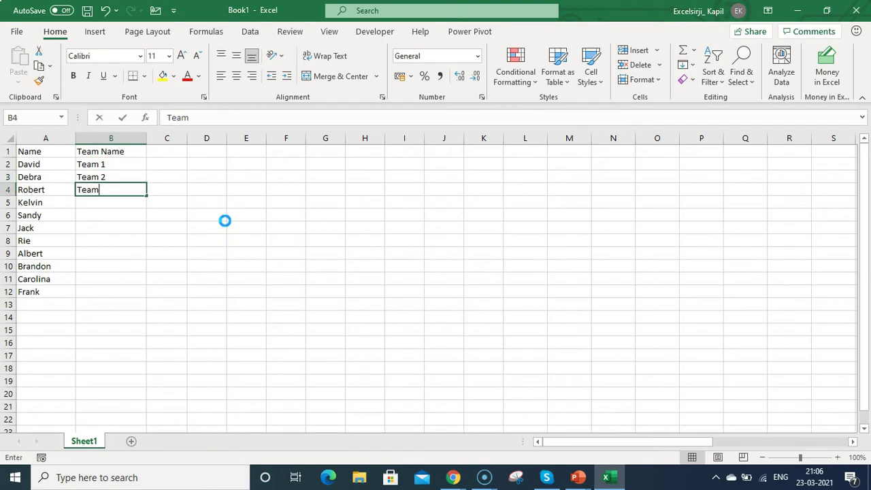
text(3)
key(Return)
Copy the three team names in B2:B4 and paste them repeatedly below, starting at B5, B8 and B11
key(Up)
key(Up)
key(Up)
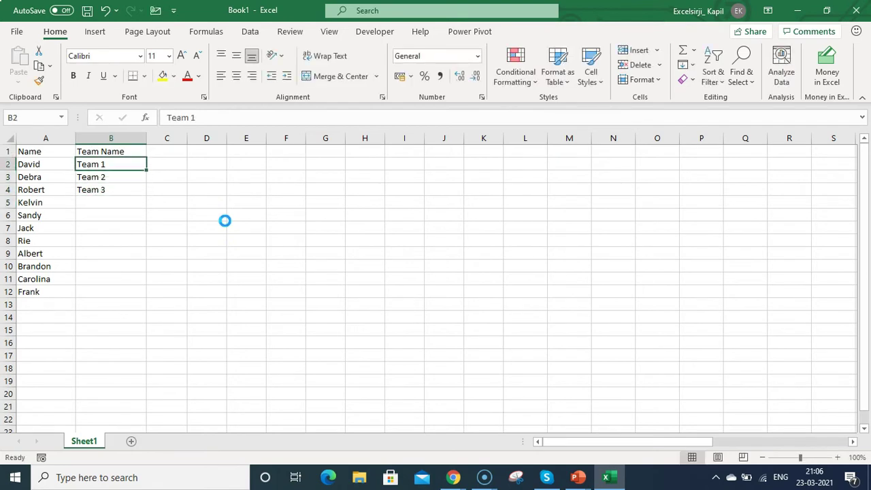
key(shift+Down)
key(shift+Down)
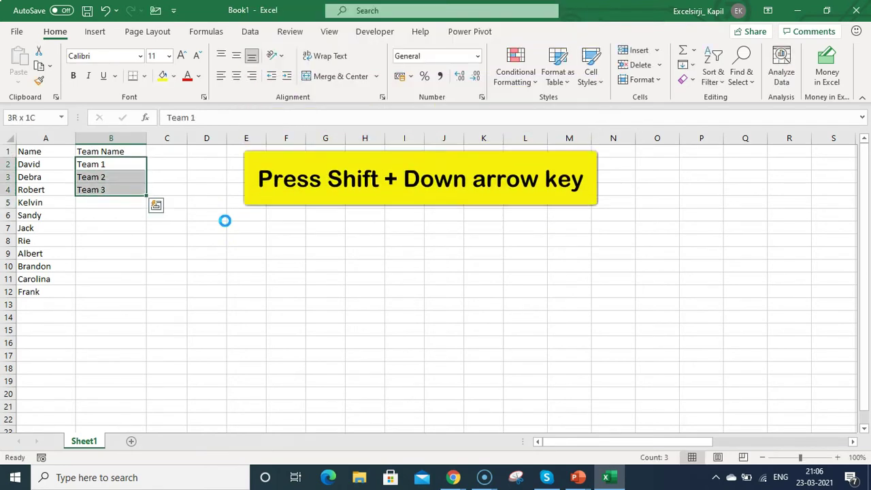
key(ctrl+c)
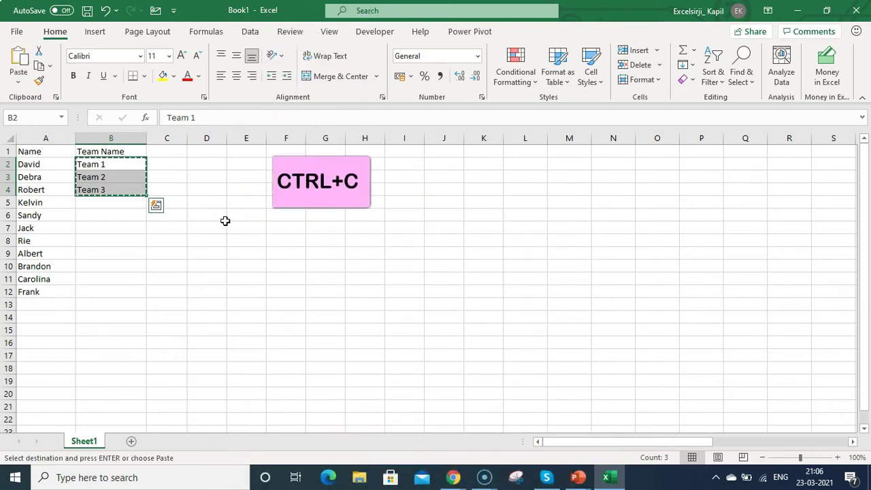
key(Down)
key(Down)
key(Down)
key(ctrl+v)
key(Down)
key(Down)
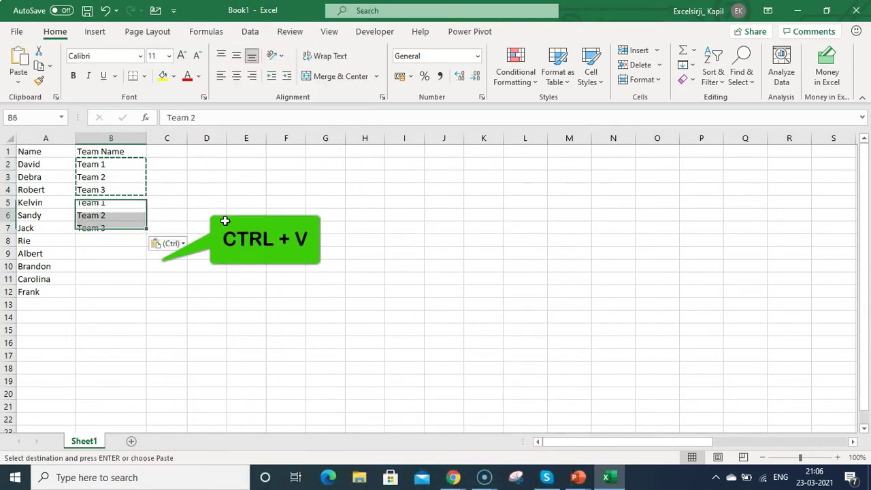
key(ctrl+v)
key(Down)
key(Down)
key(Down)
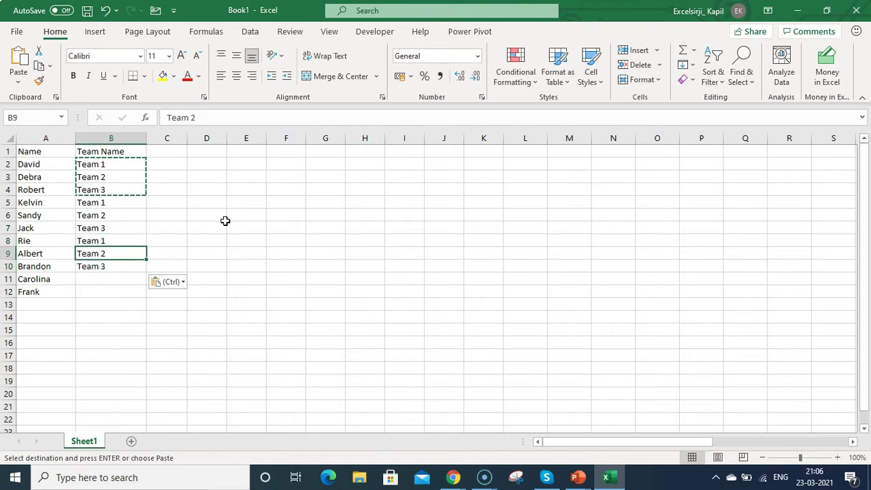
key(ctrl+v)
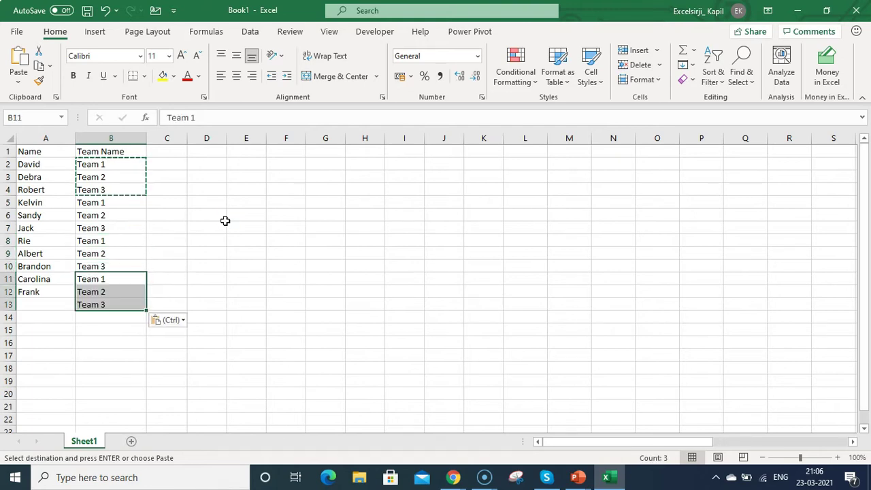
Clear the surplus team name in B13, below the last listed person
key(Down)
key(Down)
key(Delete)
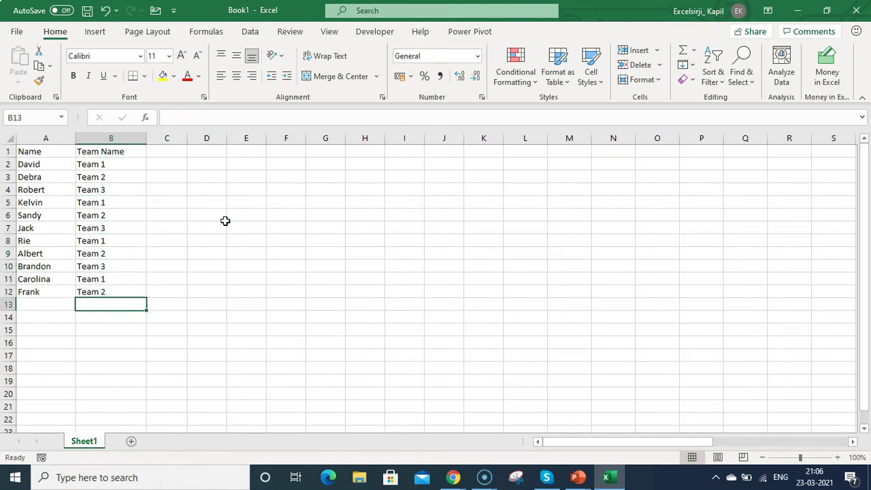
Enter the date 1-Mar-21 in C1 as the first date header
key(Up)
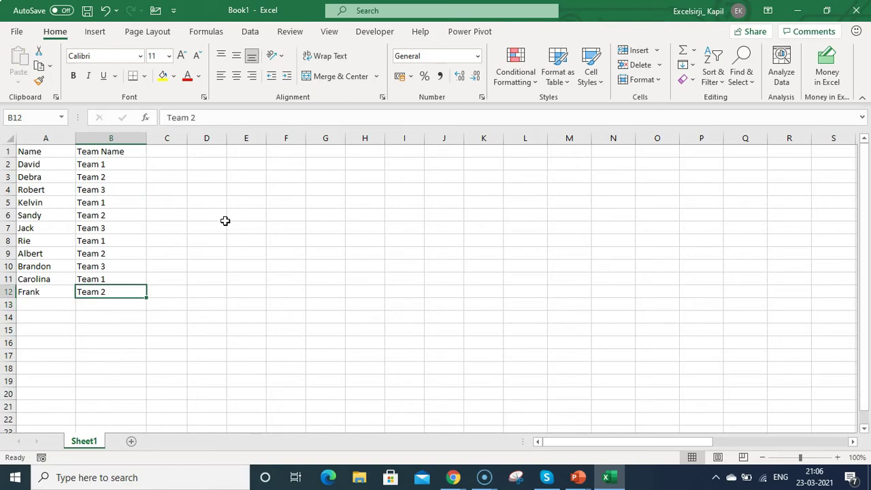
key(ctrl+shift+Up)
key(shift+Down)
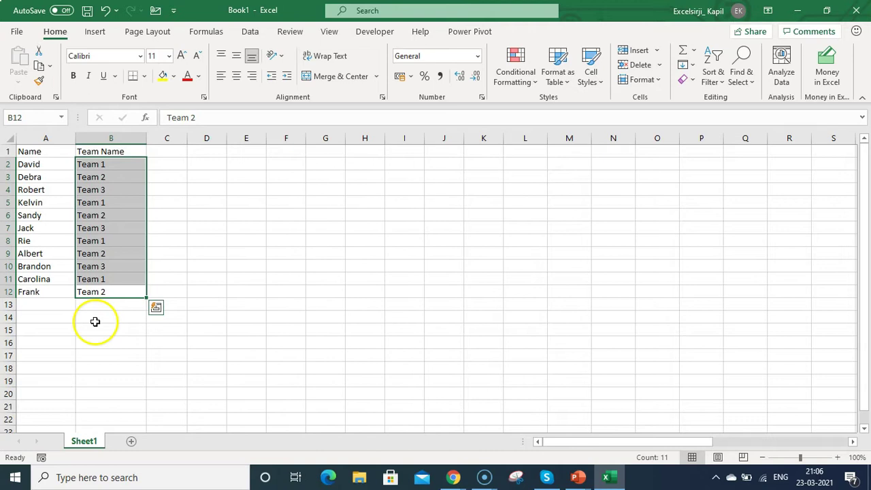
click(171, 150)
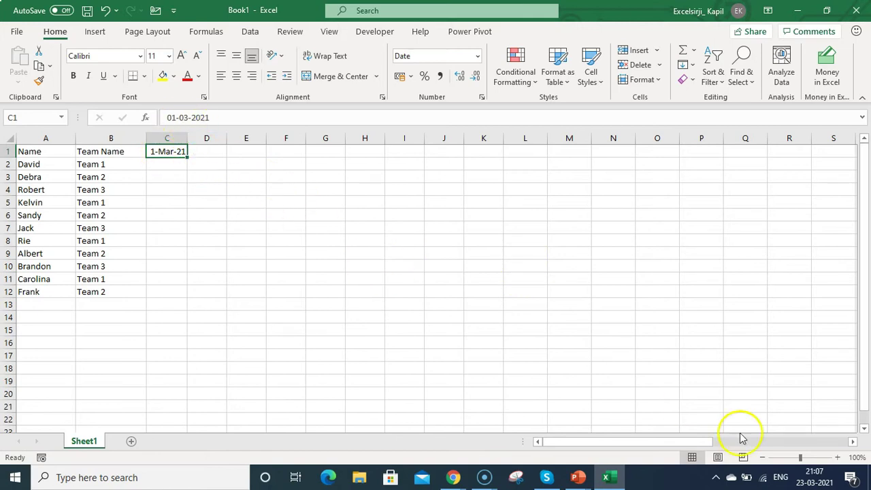
mouse_move(832, 485)
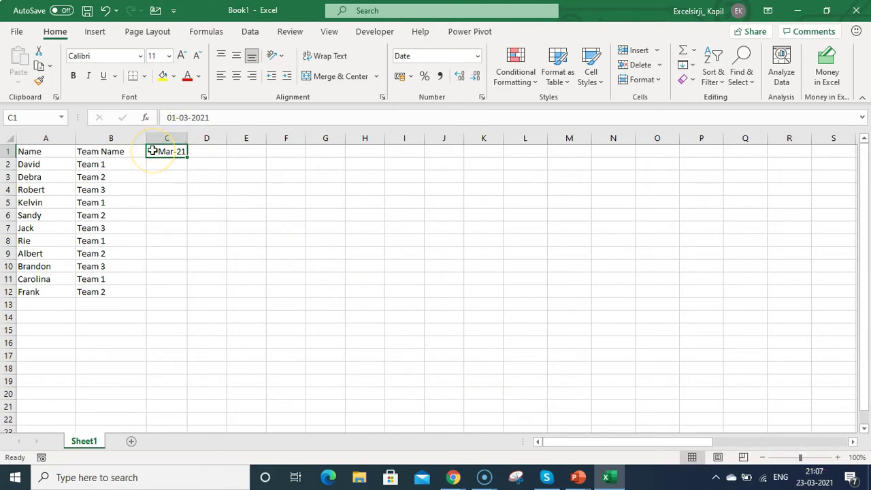
Enter the formula =C1+1 in D1 to produce the next day's date header
click(220, 151)
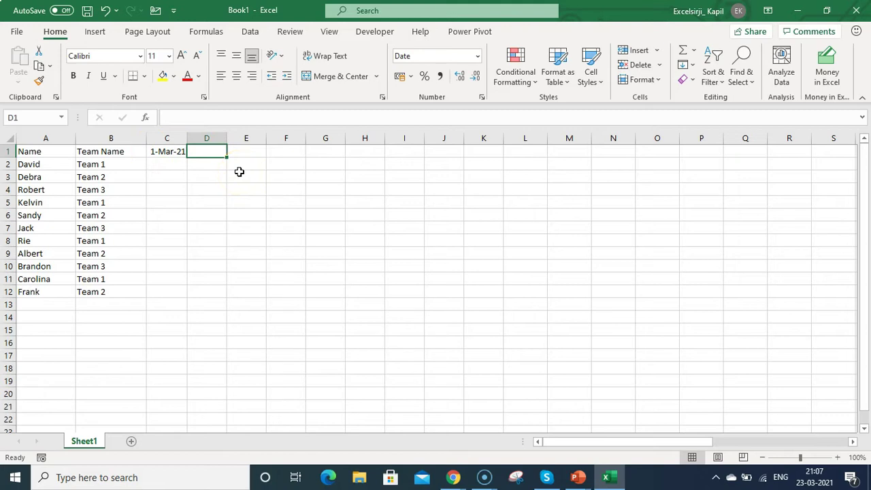
text(=)
key(Left)
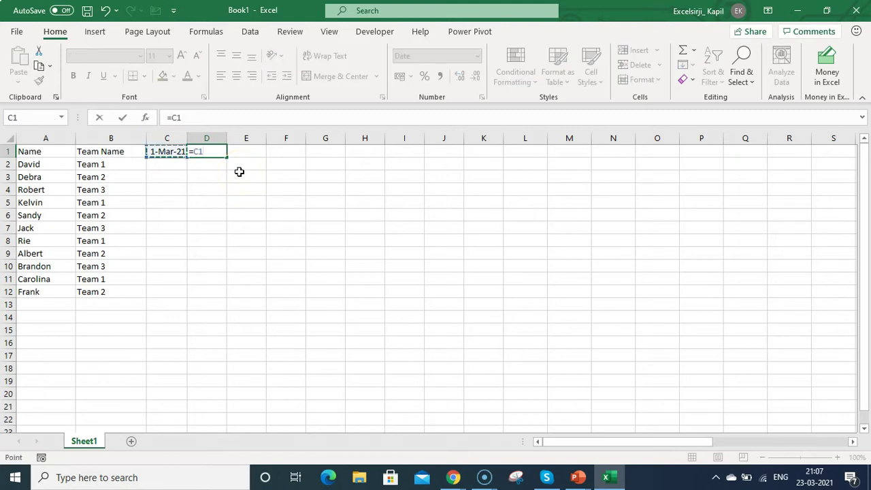
text(+1)
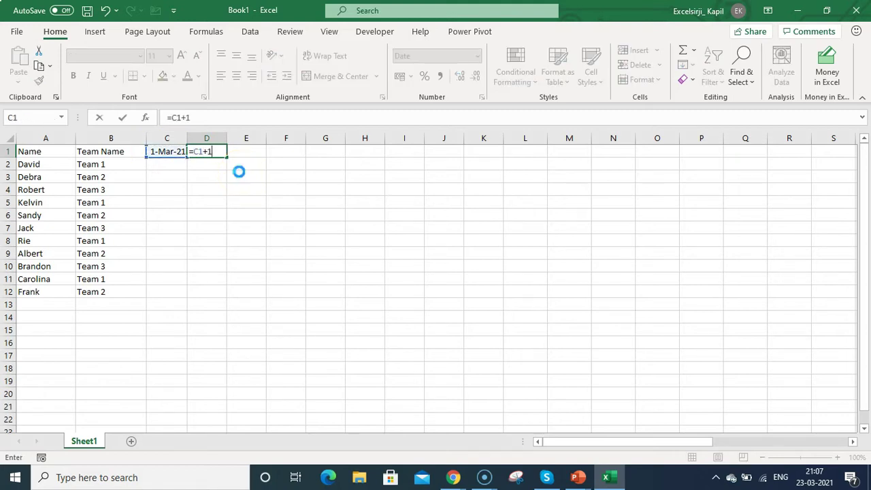
key(Return)
key(Up)
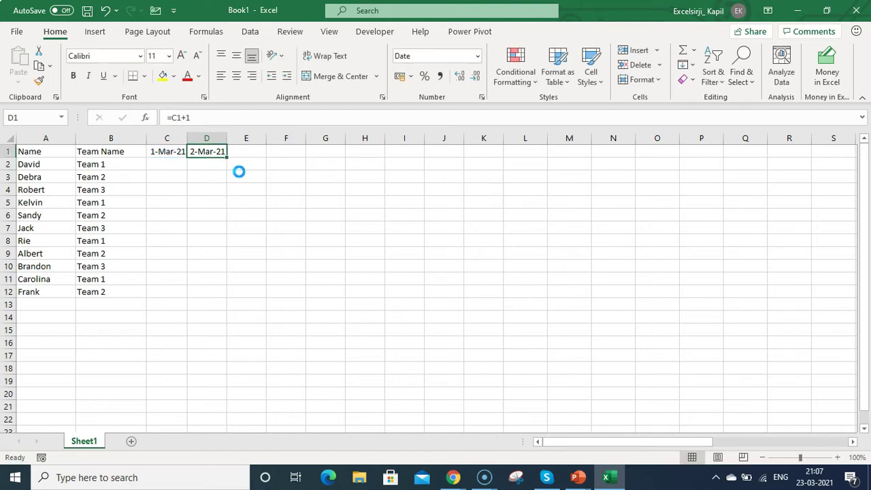
Copy the date formula in D1 across row 1 through AB1
key(ctrl+c)
key(shift+Right)
key(shift+Right)
key(shift+Right)
key(shift+Right)
key(shift+Right)
key(shift+Right)
key(shift+Right)
key(shift+Right)
key(shift+Right)
key(shift+Right)
key(shift+Right)
key(shift+Right)
key(shift+Right)
key(shift+Right)
key(shift+Right)
key(shift+Right)
key(shift+Right)
key(shift+Right)
key(shift+Right)
key(shift+Right)
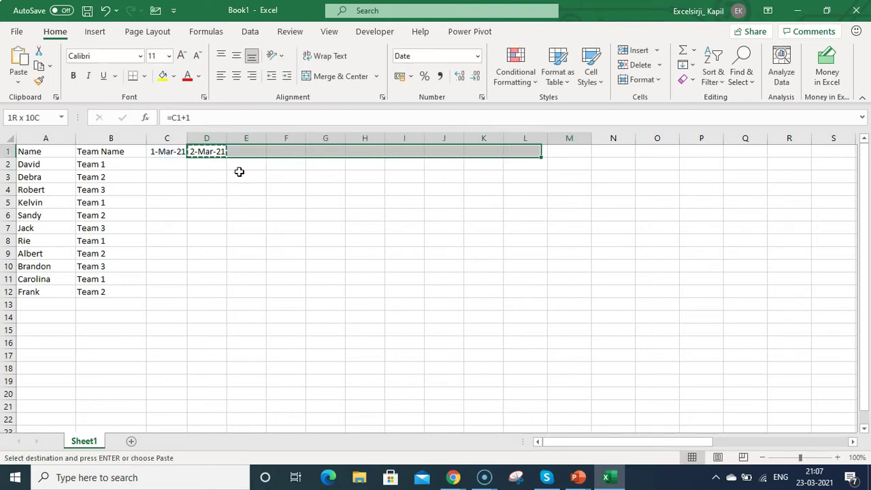
key(shift+Right)
key(shift+Right)
key(ctrl+v)
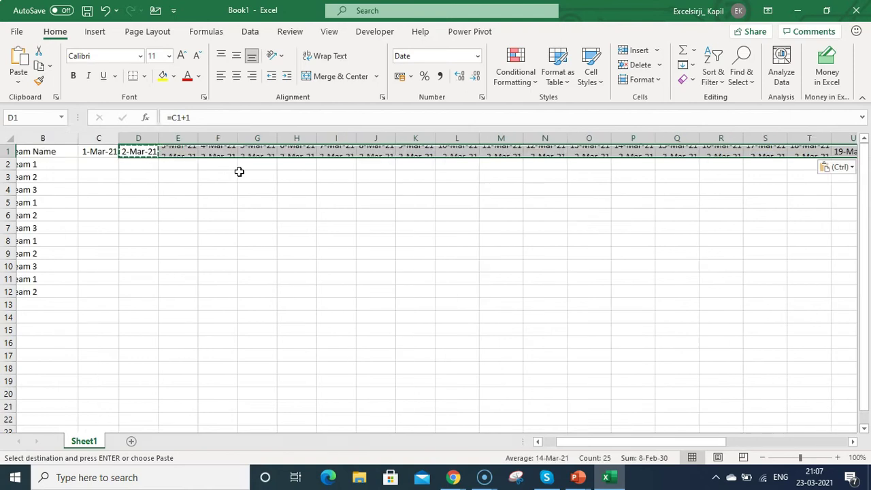
key(ctrl+Right)
key(Escape)
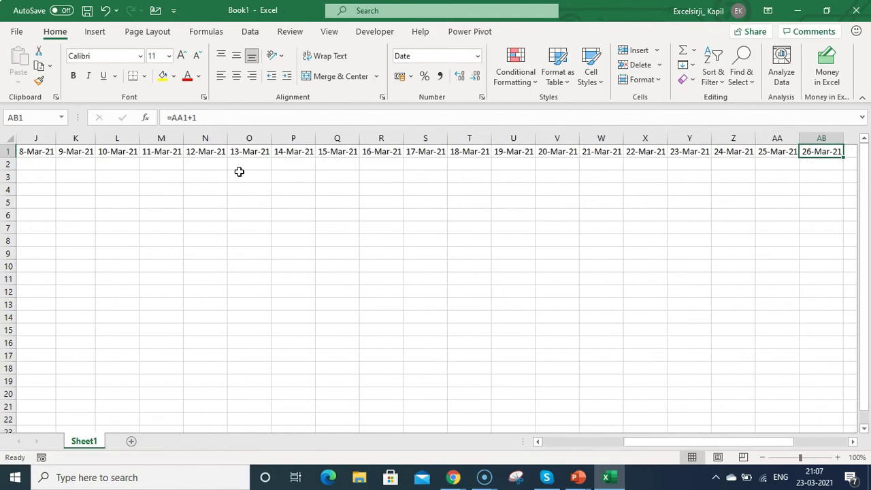
Extend the date formula from AB1 through AG1 so the headers run to 31-Mar-21
key(ctrl+c)
key(shift+Right)
key(shift+Right)
key(shift+Right)
key(shift+Right)
key(shift+Right)
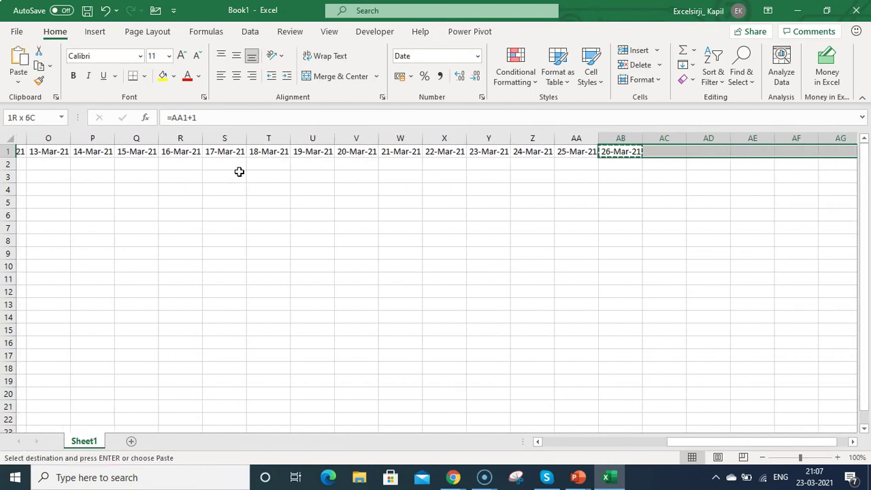
key(ctrl+v)
key(Escape)
Review the date headers across row 1 and the list of names in column A
key(Right)
key(Right)
key(Right)
key(Right)
key(Right)
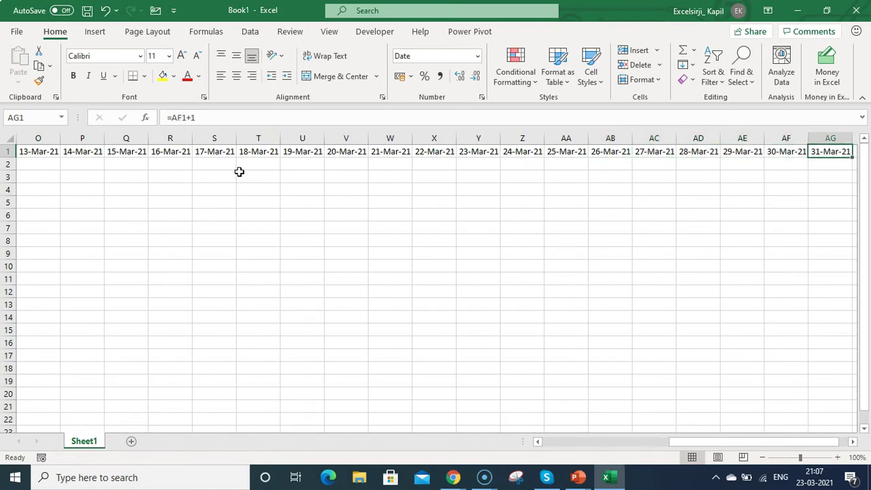
key(ctrl+Left)
key(Right)
key(Right)
key(Right)
key(ctrl+Right)
key(ctrl+Left)
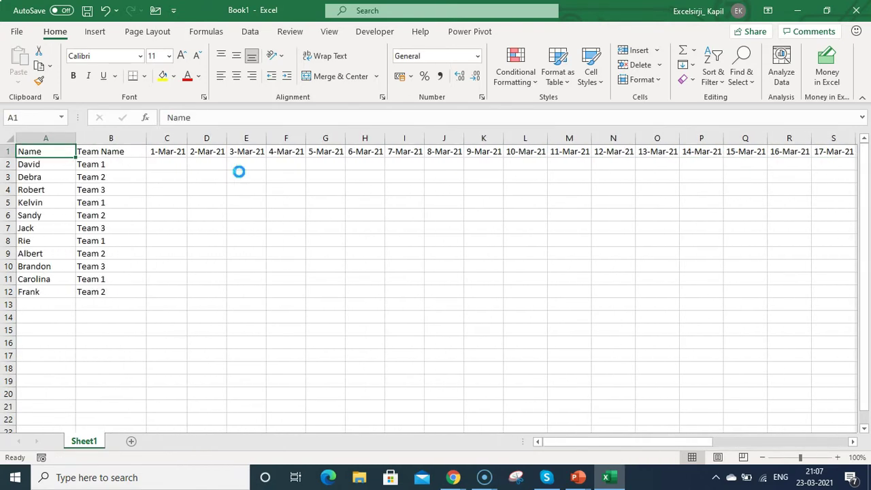
key(Right)
key(Right)
key(Down)
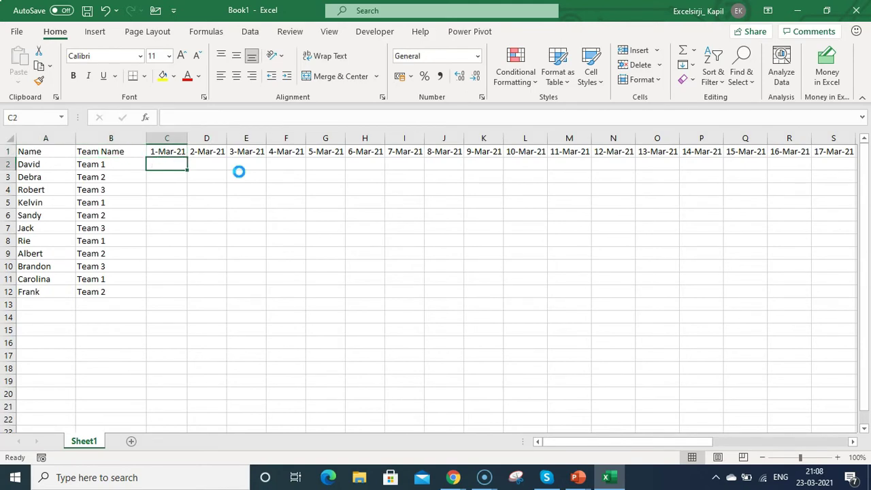
key(Left)
key(Left)
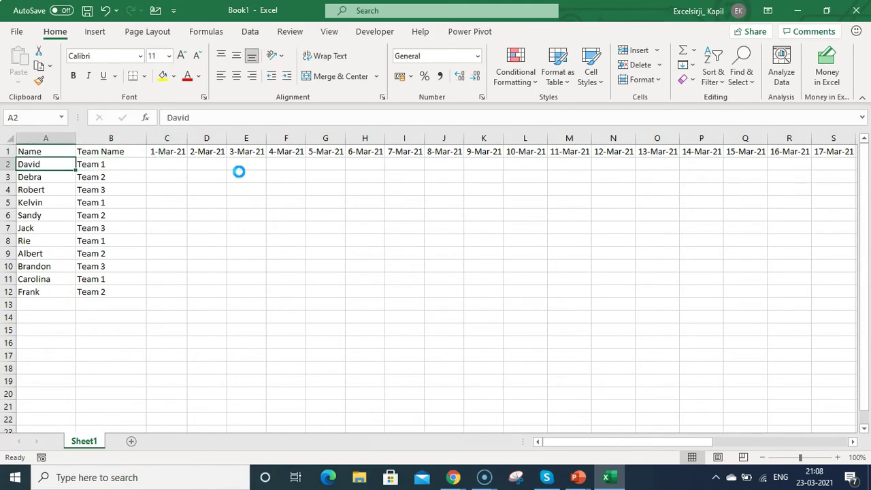
key(ctrl+shift+Down)
Enter P in C2 for the first person under 1-Mar-21
key(Right)
key(Right)
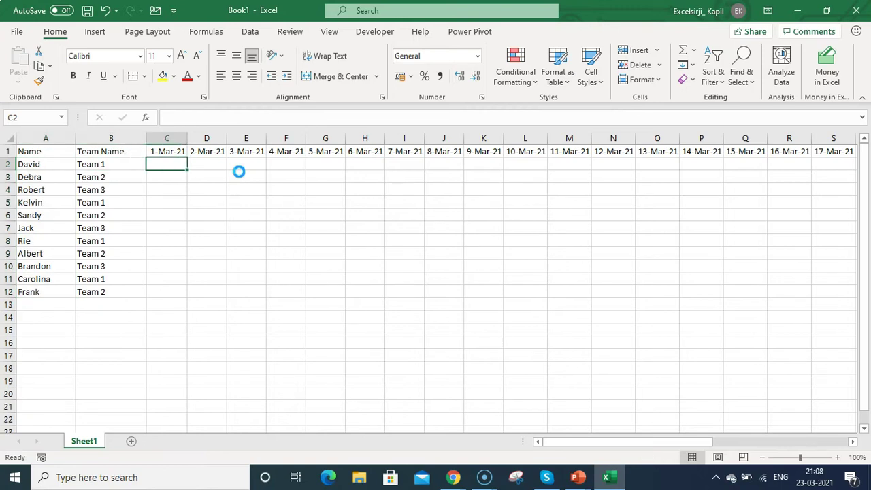
text(P)
key(Return)
key(Up)
Fill the P from C2 across row 2 through AG2, under every date up to 31-Mar-21
key(ctrl+c)
key(Up)
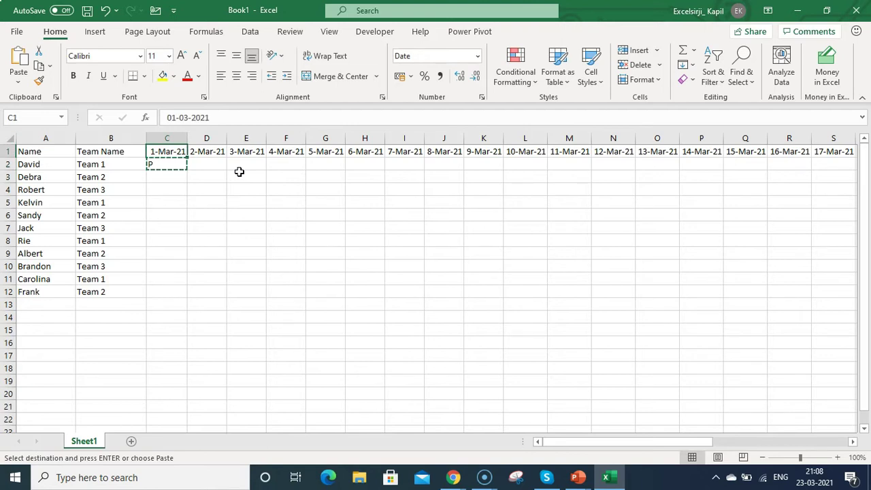
key(ctrl+Right)
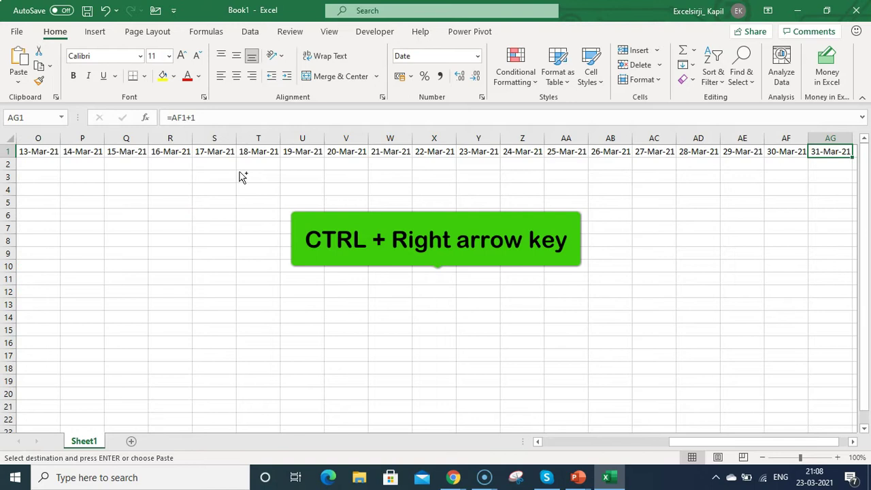
key(Down)
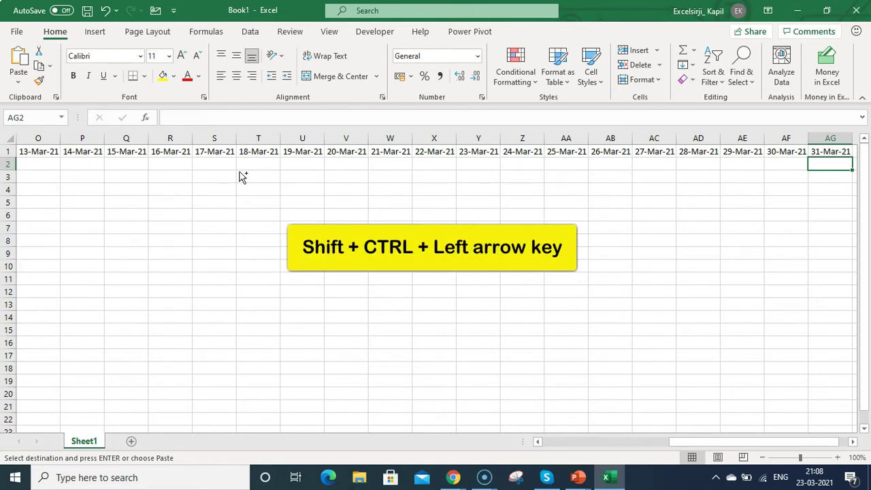
key(ctrl+shift+Left)
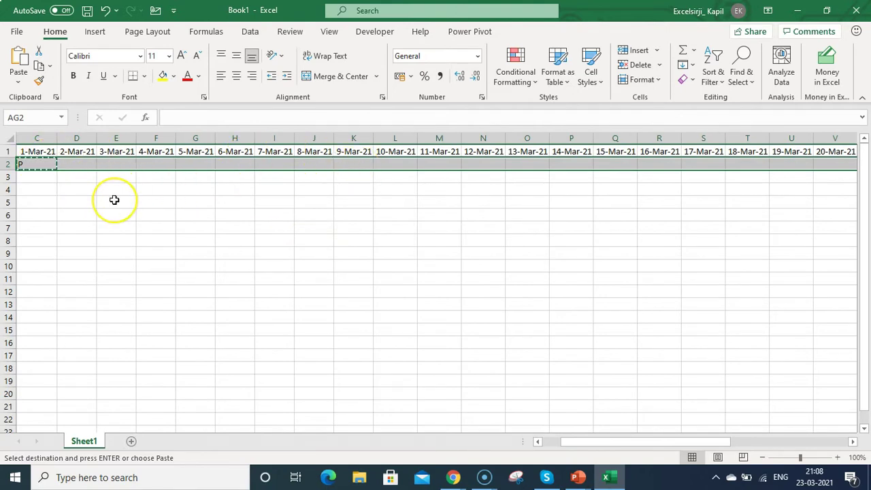
key(ctrl+r)
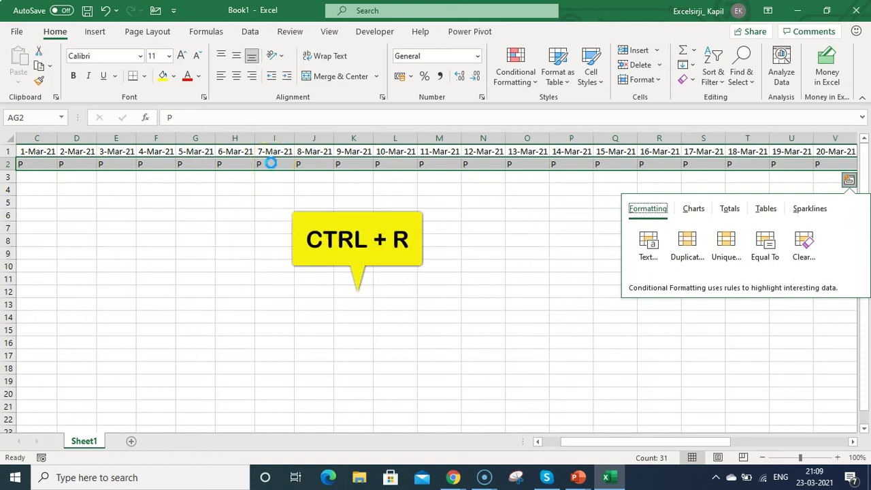
key(ctrl+r)
key(ctrl+Left)
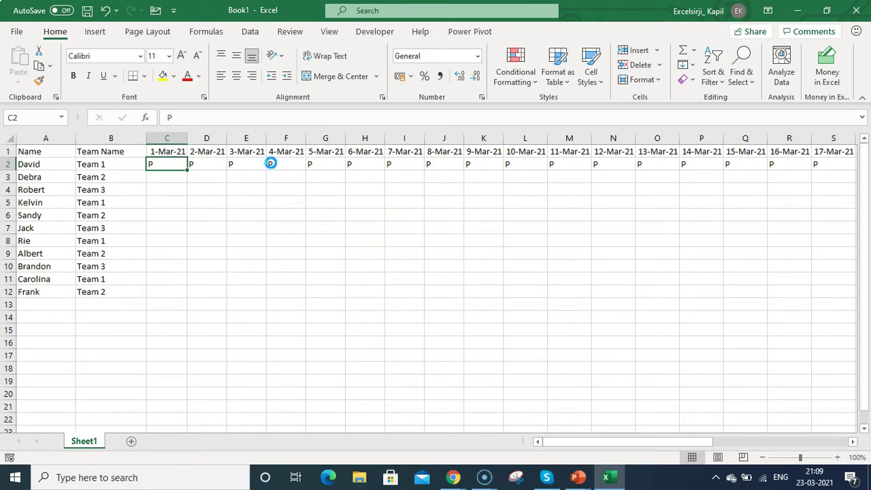
Copy the P from C2 into the whole range C2:AG12 so every person has a mark for every date
key(ctrl+c)
key(shift+Down)
key(shift+Down)
key(shift+Down)
key(shift+Down)
key(shift+Down)
key(shift+Down)
key(shift+Down)
key(shift+Down)
key(shift+Down)
key(shift+Down)
key(shift+Down)
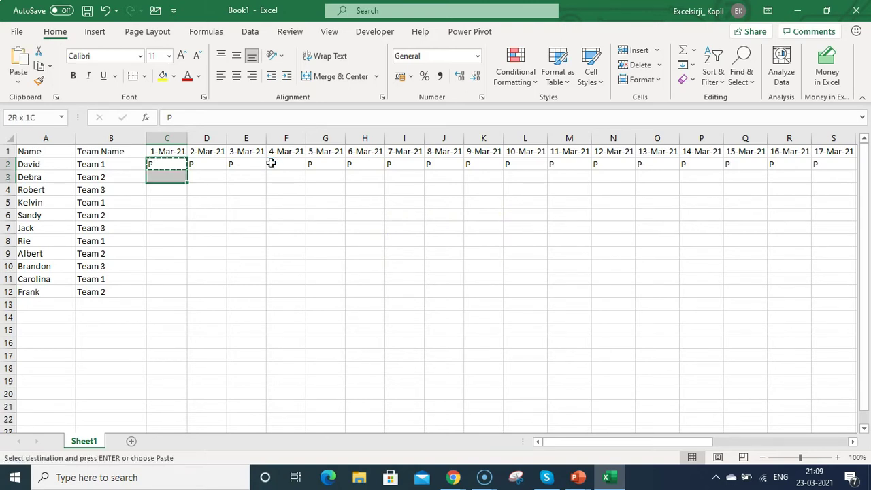
key(shift+Up)
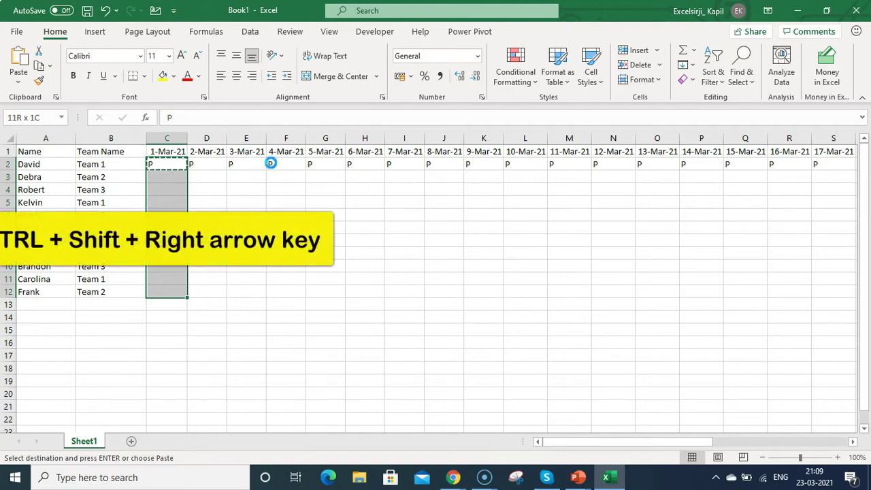
key(ctrl+shift+Right)
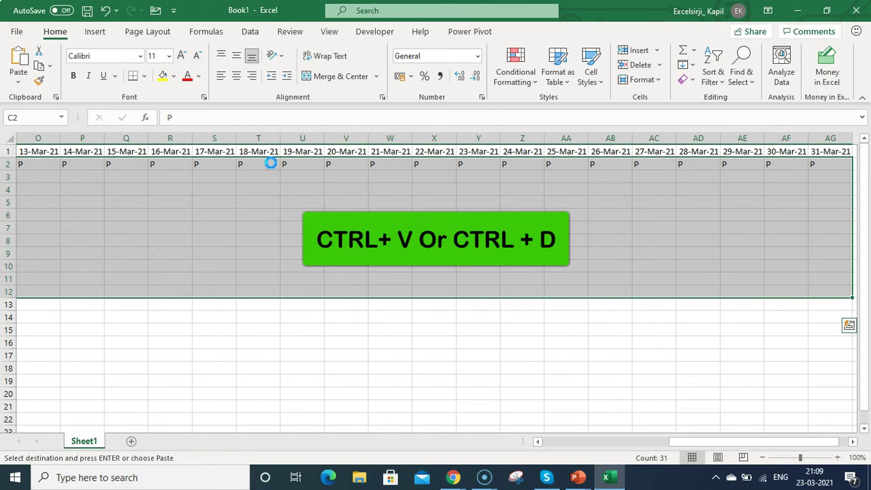
key(ctrl+v)
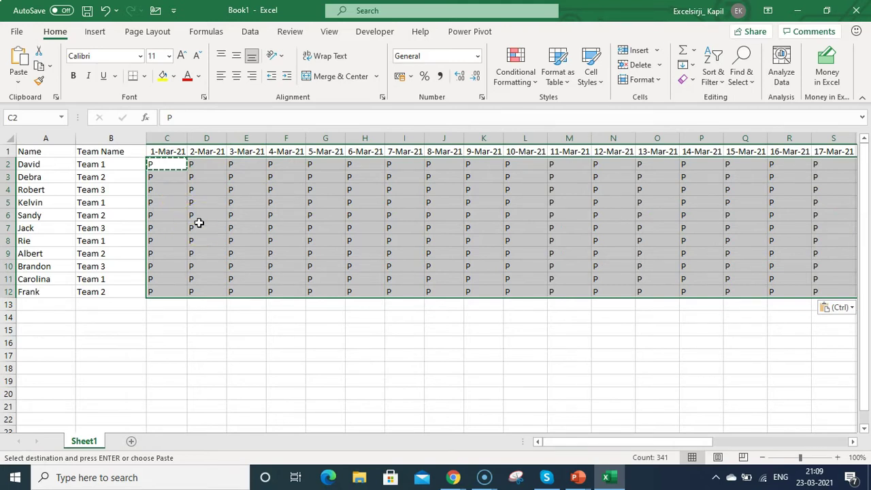
key(Return)
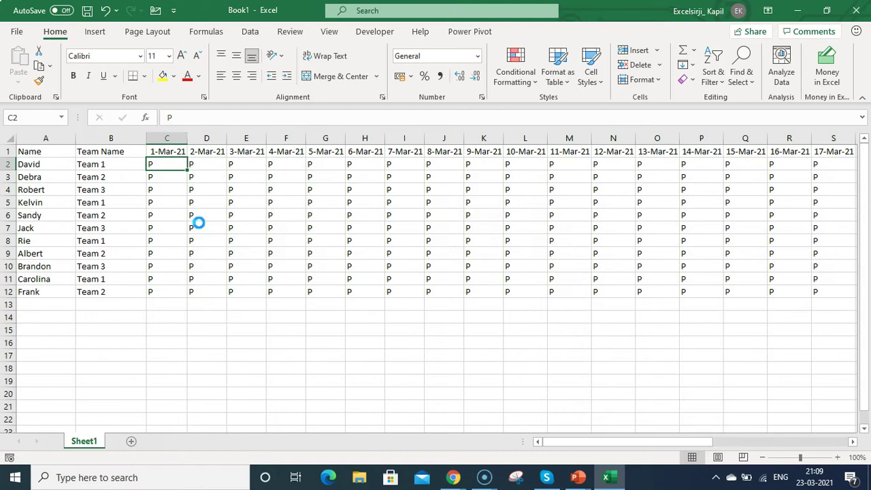
Enter PL in E3 for the second person under 3-Mar-21
key(ctrl+Right)
key(ctrl+Left)
key(Right)
key(Right)
key(Right)
key(Right)
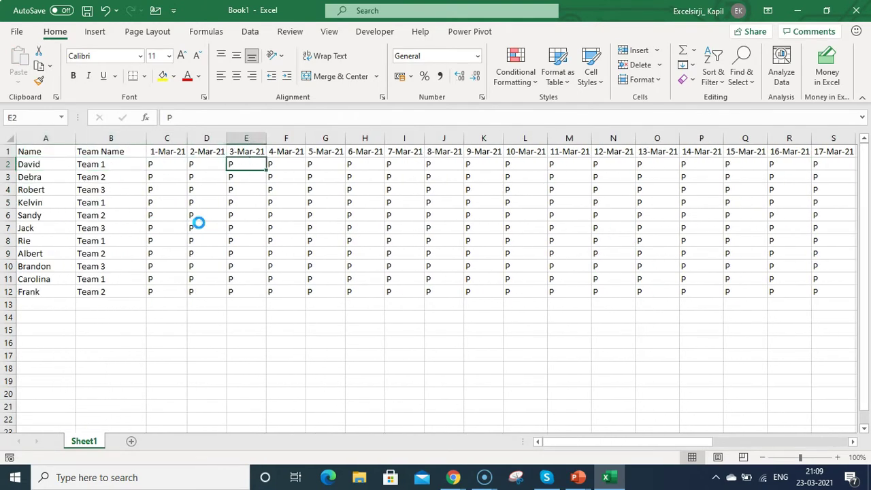
key(Down)
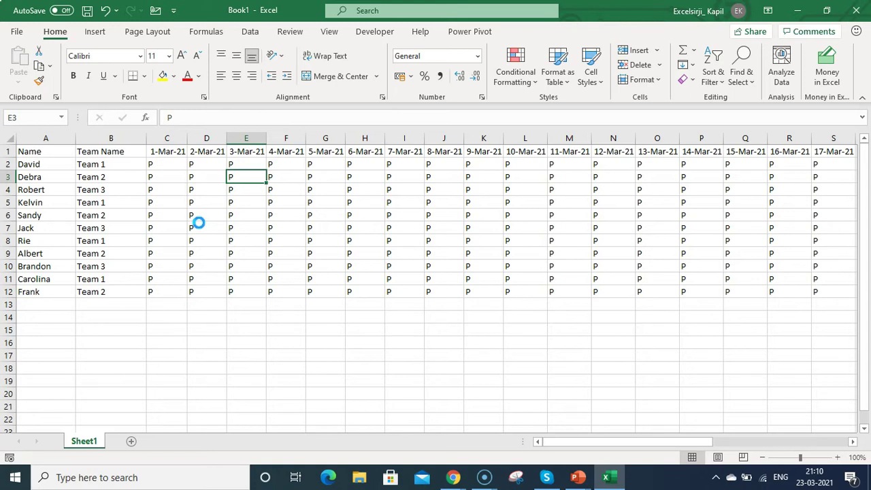
text(PlL)
key(Return)
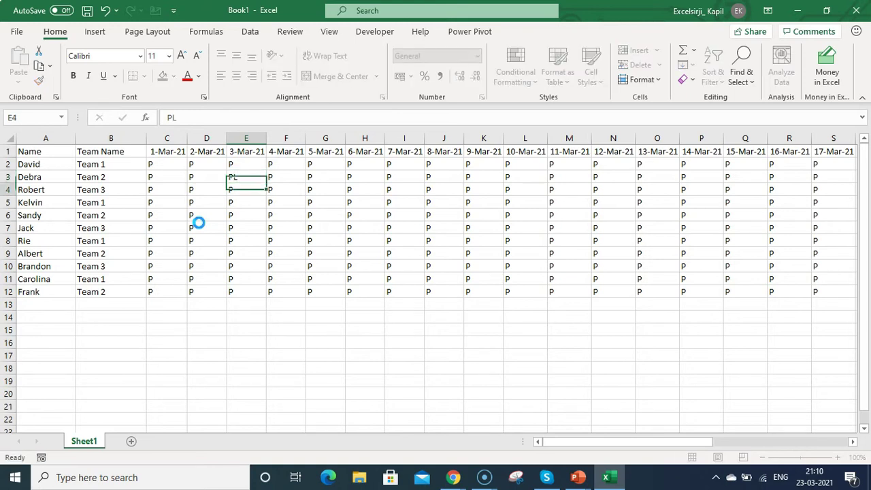
Enter PL in G4 for the third person under 5-Mar-21
key(Right)
key(Right)
text(Pl)
key(Right)
key(Right)
key(Left)
key(Left)
text(PL)
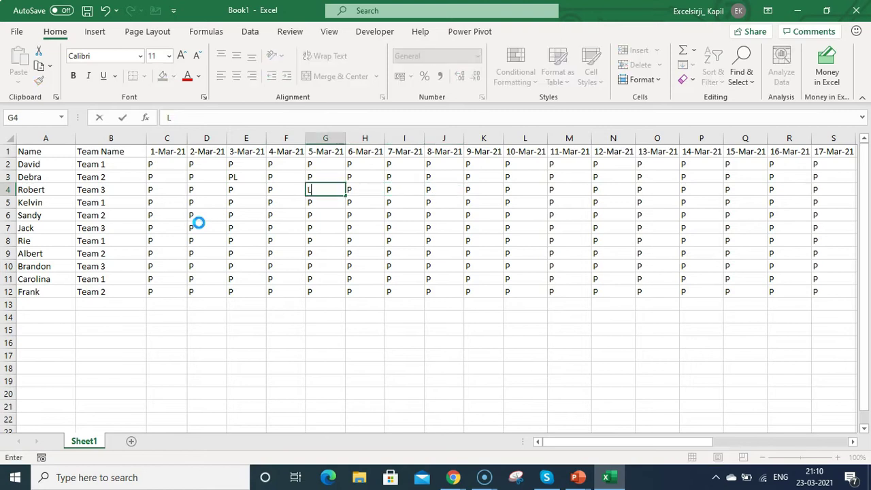
Enter SL in J6 for the fifth person under 8-Mar-21
key(Right)
key(Right)
key(Right)
key(Down)
key(Down)
text(SL)
Enter SL in M3, N3, P7 and P9, and UL in N7, Q4, S4 and Q9
key(Right)
key(Right)
key(Right)
key(Up)
key(Up)
key(Up)
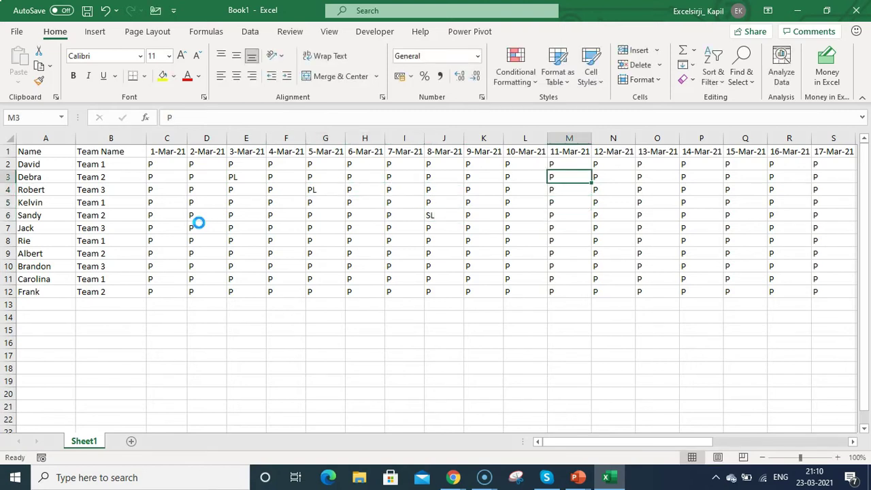
text(SL)
key(Right)
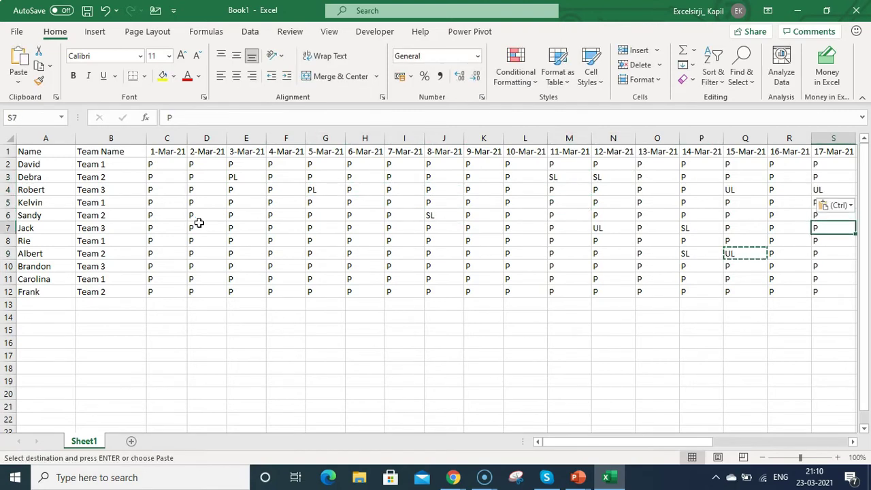
Paste the UL copied from Q9 into L8 under 10-Mar-21
key(Down)
key(Left)
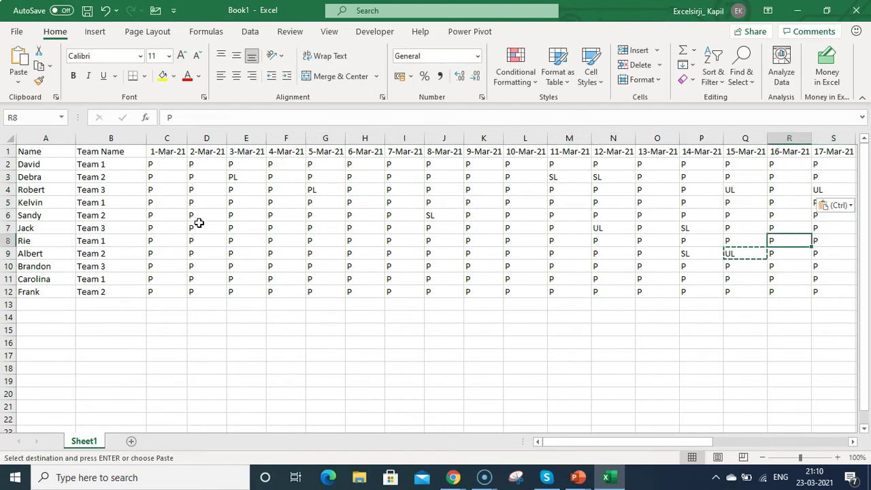
key(Left)
key(Left)
key(Left)
key(Left)
key(Left)
key(Left)
key(ctrl+v)
Enter PL in D5 and copy it into E9, H11 and N11
key(Up)
key(Up)
key(Up)
key(Left)
key(Left)
key(Left)
key(Left)
key(Left)
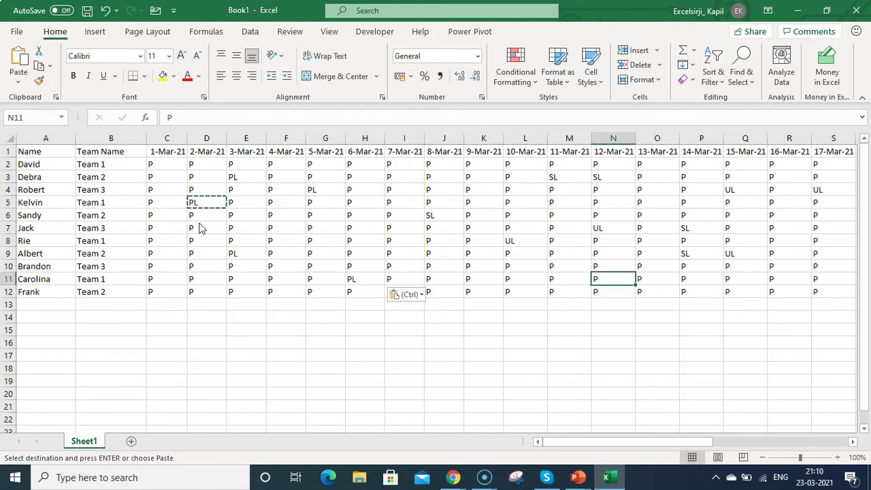
key(ctrl)
key(ctrl)
key(Return)
Copy the attendance block N7:Q11 and paste it at T7 under 18-Mar-21 to 21-Mar-21
key(Right)
key(Left)
key(Up)
key(Up)
key(Up)
key(Up)
key(shift+Down)
key(shift+Down)
key(shift+Down)
key(shift+Down)
key(shift+Right)
key(shift+Right)
key(shift+Right)
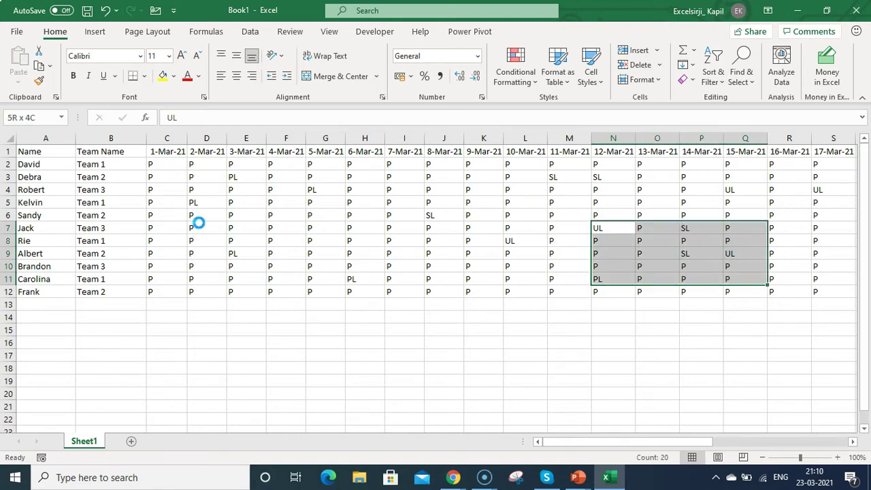
key(ctrl+c)
key(Right)
scroll(199, 223, right, 4)
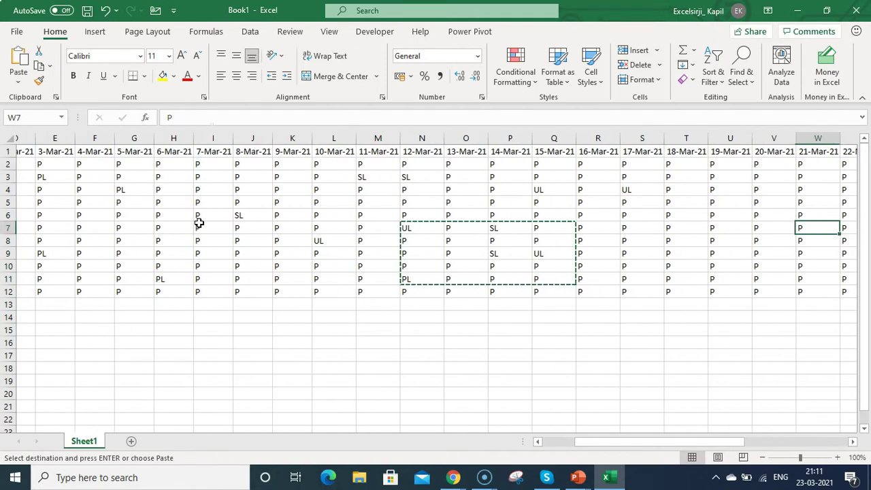
key(ctrl+v)
key(Escape)
Review the attendance codes across the date columns in row 7 and return to the row's start
key(Right)
key(Right)
key(Right)
key(Right)
key(Right)
key(Right)
key(Right)
key(Right)
key(Right)
key(Right)
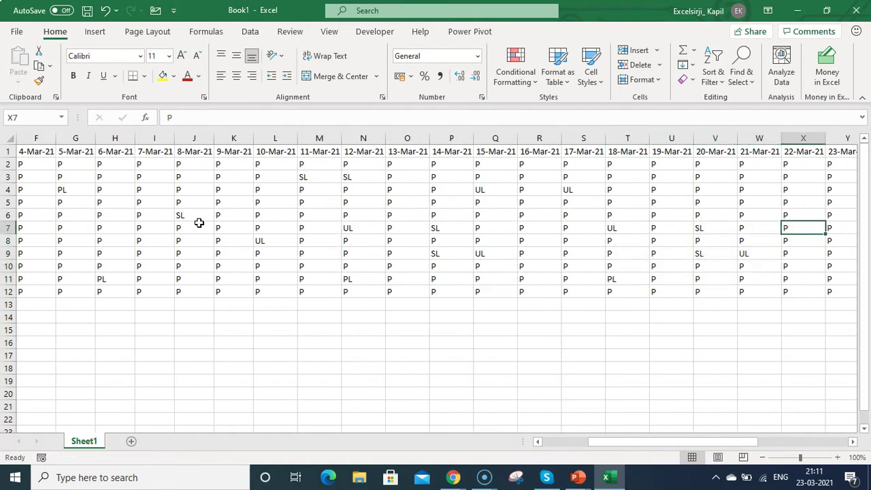
key(Home)
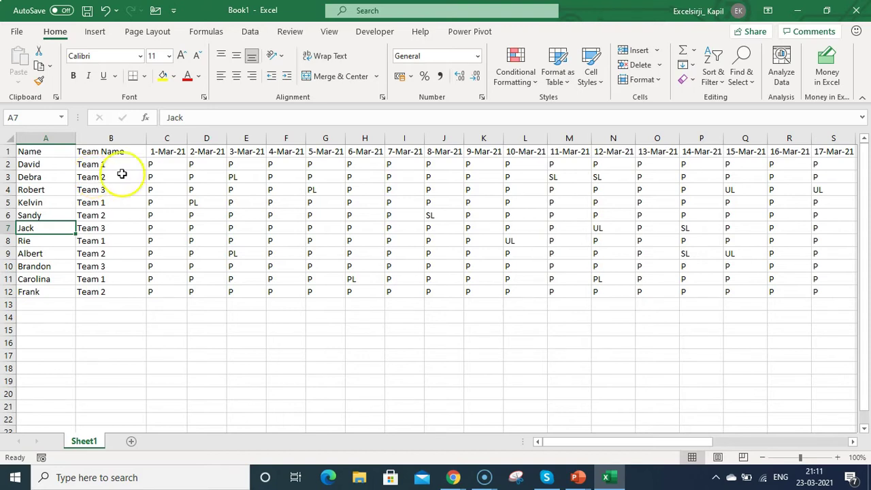
Insert four blank columns before the 1-Mar-21 column
click(174, 140)
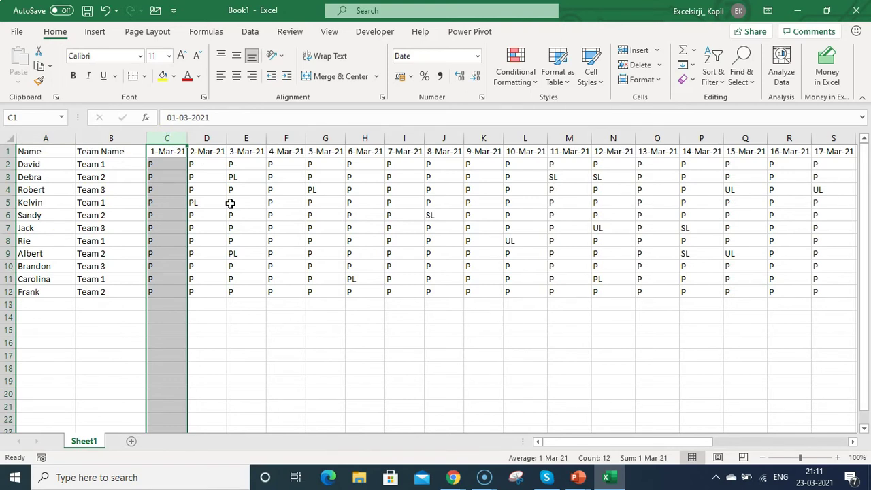
key(ctrl+shift+plus)
key(ctrl+shift+plus)
key(ctrl+shift+plus)
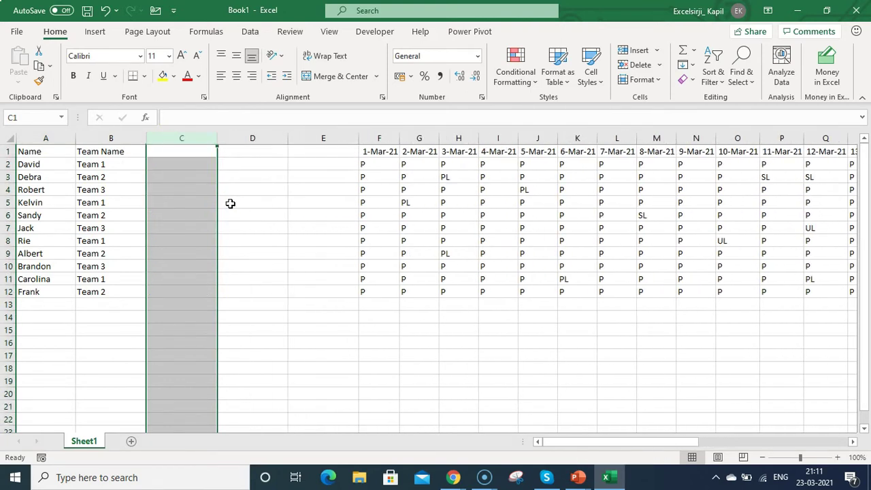
key(ctrl+shift+plus)
Enter the headers PL, UL, P and SL in C1 through F1
click(179, 152)
text(PL)
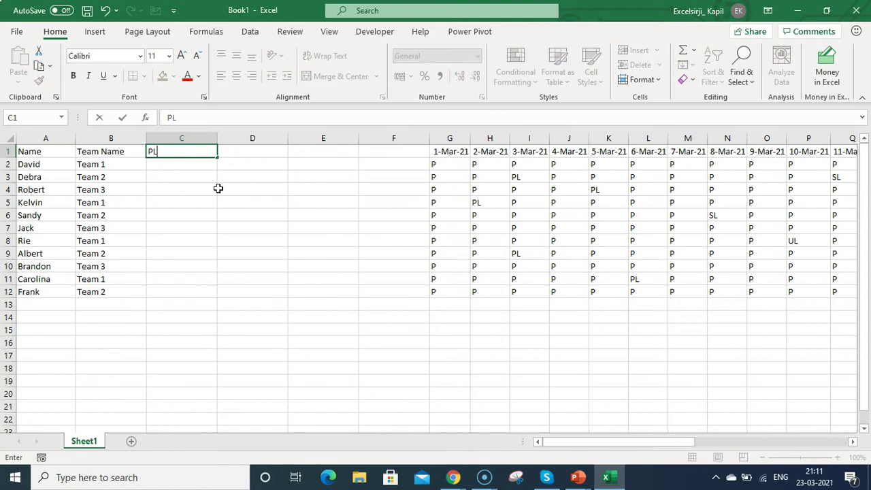
key(Tab)
text(UL)
key(Tab)
text(P)
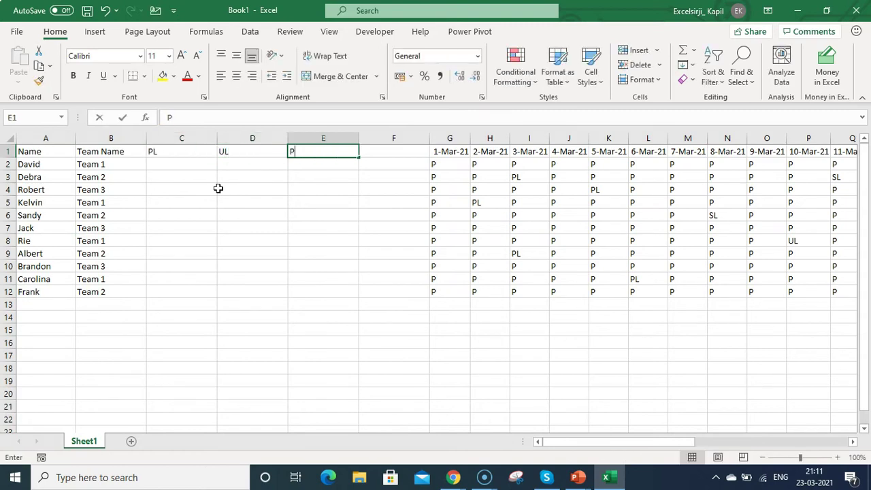
key(Tab)
text(SL)
key(Return)
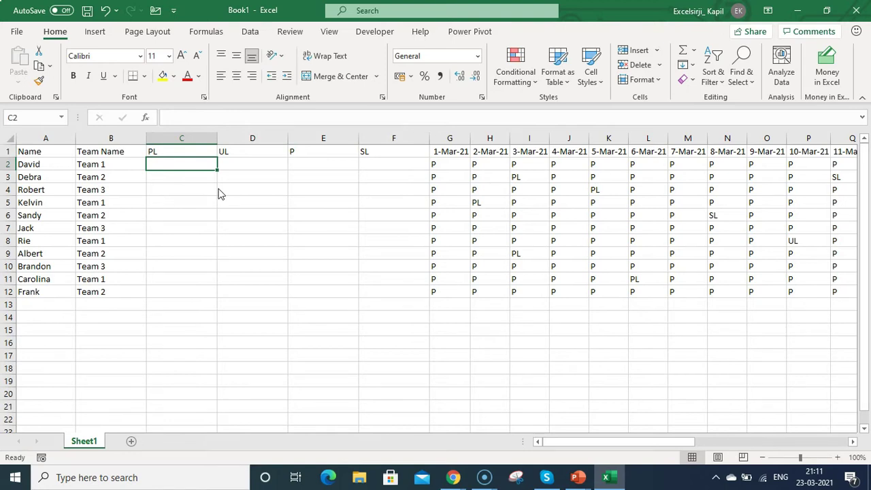
Go through the first person's row beneath the PL, UL, P and SL headers
key(Left)
key(Left)
key(Right)
key(Right)
key(Right)
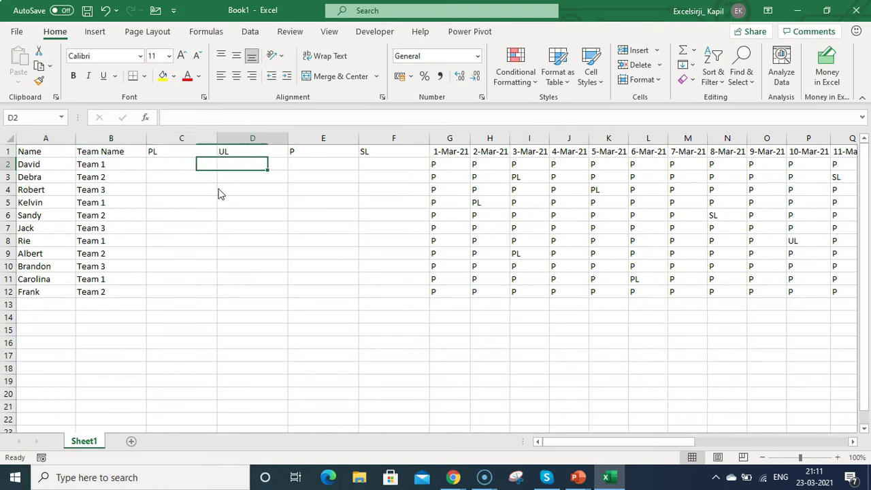
key(Right)
key(Right)
key(Right)
key(Left)
key(Left)
key(Left)
key(Left)
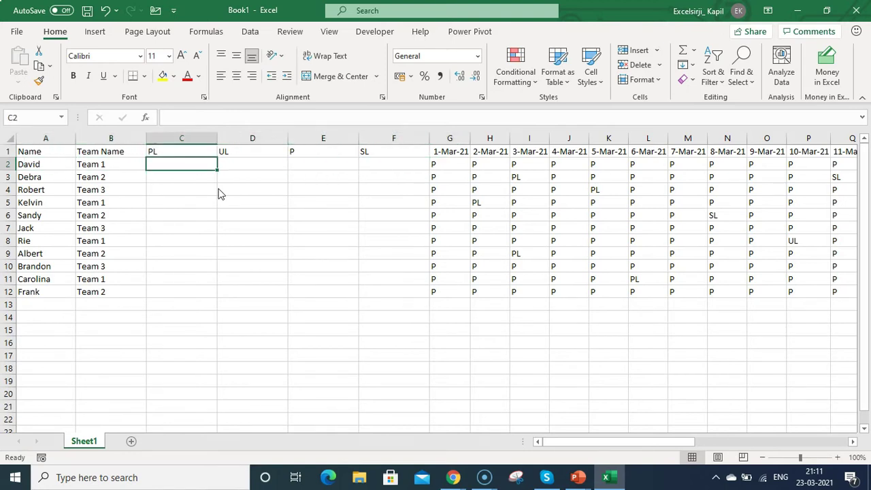
Start a COUNTIFS formula in C2 with G2:AK2 as its criteria range
text(=countifS()
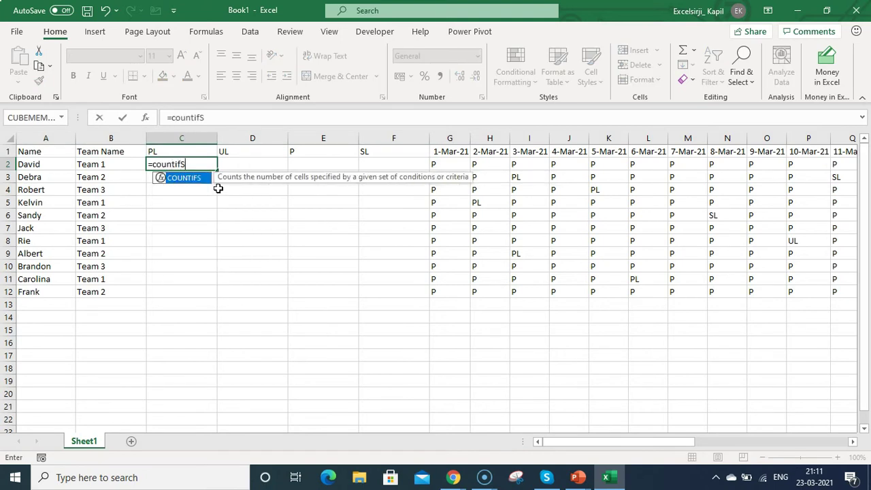
click(231, 182)
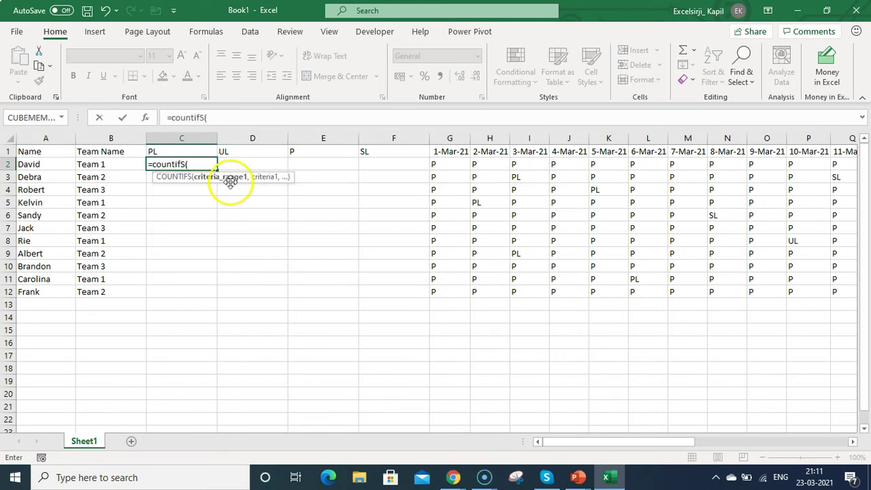
click(448, 165)
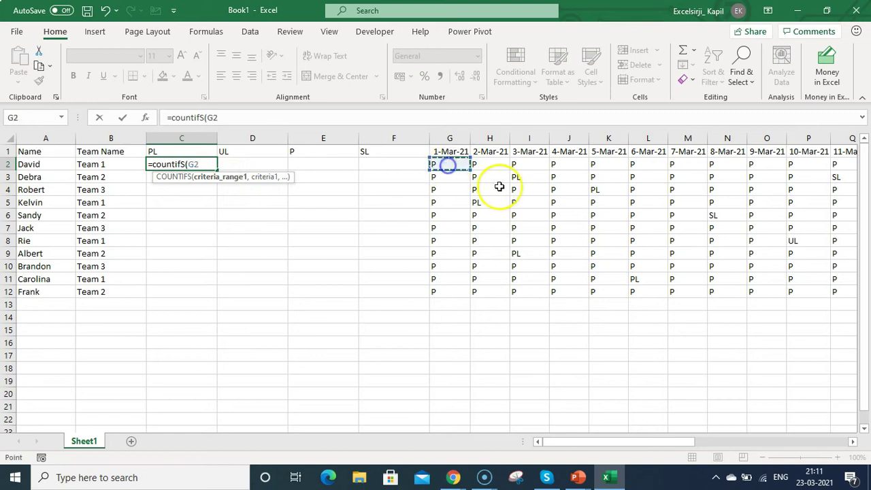
key(ctrl+shift+Right)
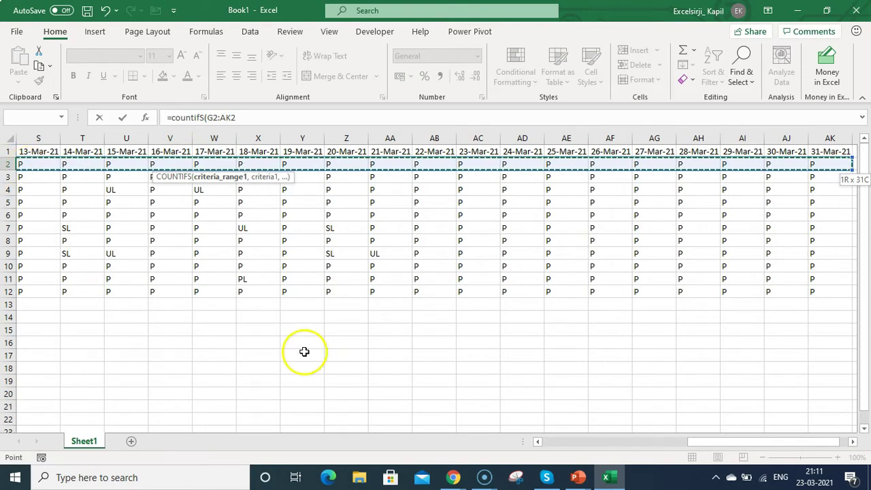
Lock the columns of the formula's criteria range so it reads $G2:$AK2
click(209, 117)
text($)
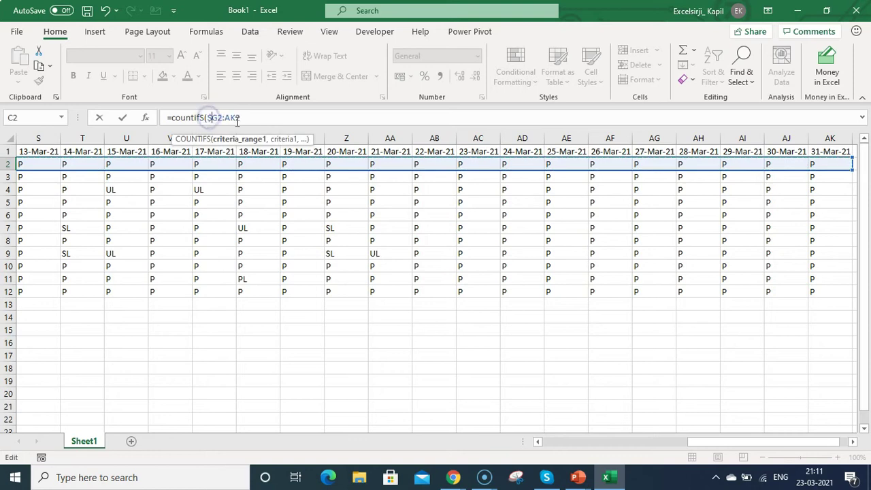
click(223, 118)
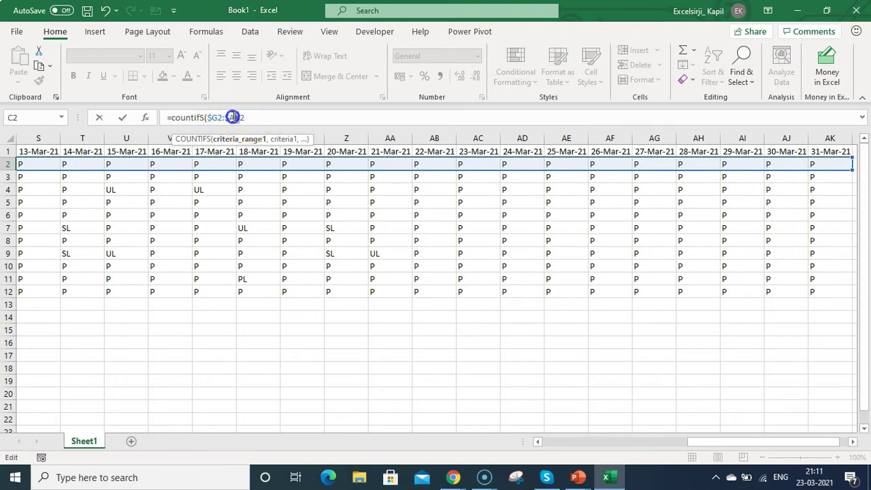
click(232, 117)
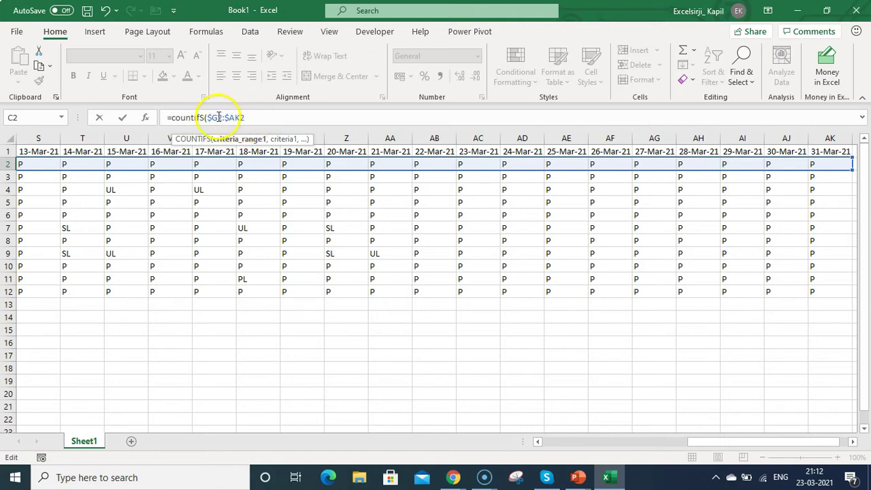
Complete the COUNTIFS formula in C2 with the PL header cell C1 as the criterion
click(247, 117)
text(,)
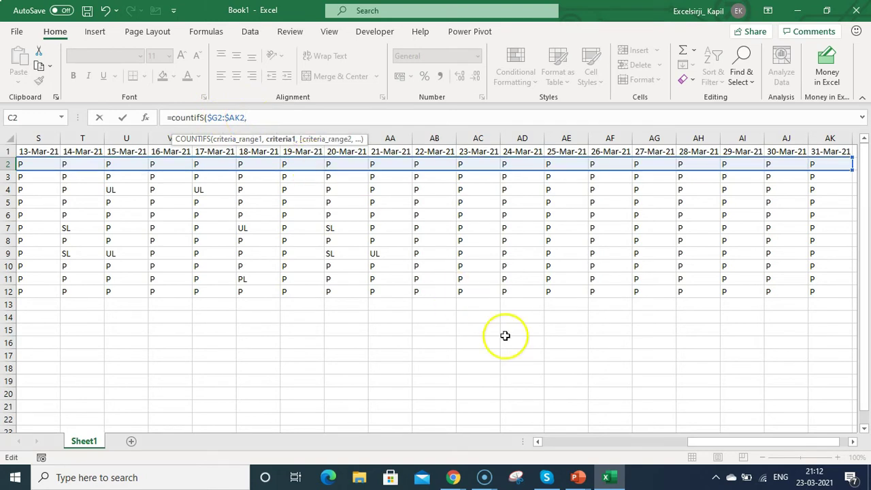
drag(695, 442, 554, 444)
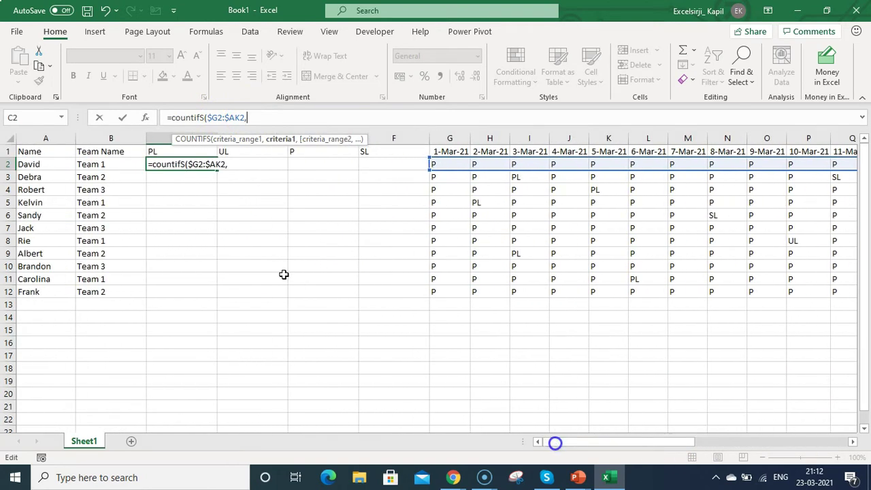
click(154, 152)
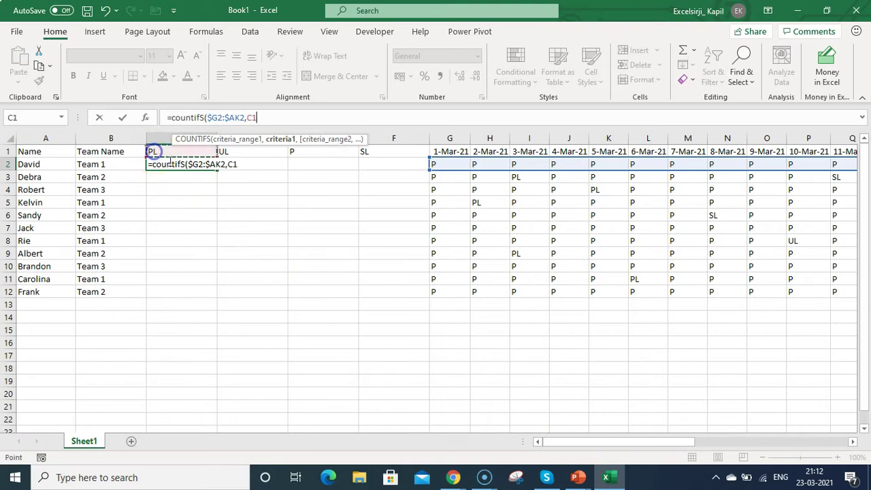
key(ctrl+Return)
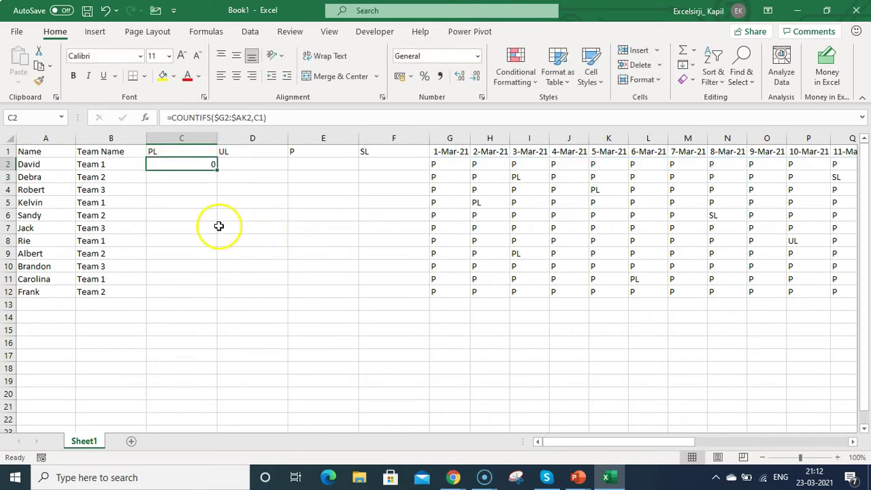
Lock the row of the criterion in C2's COUNTIFS formula so it reads C$1
click(265, 118)
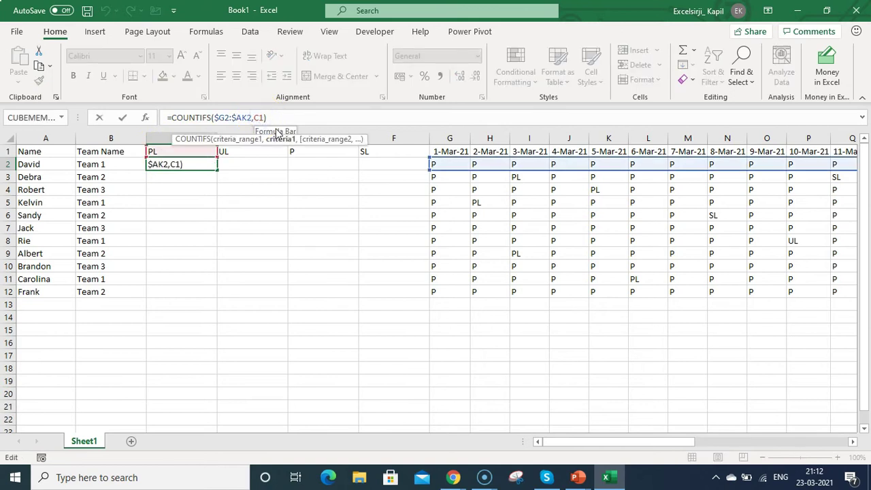
text($)
click(269, 119)
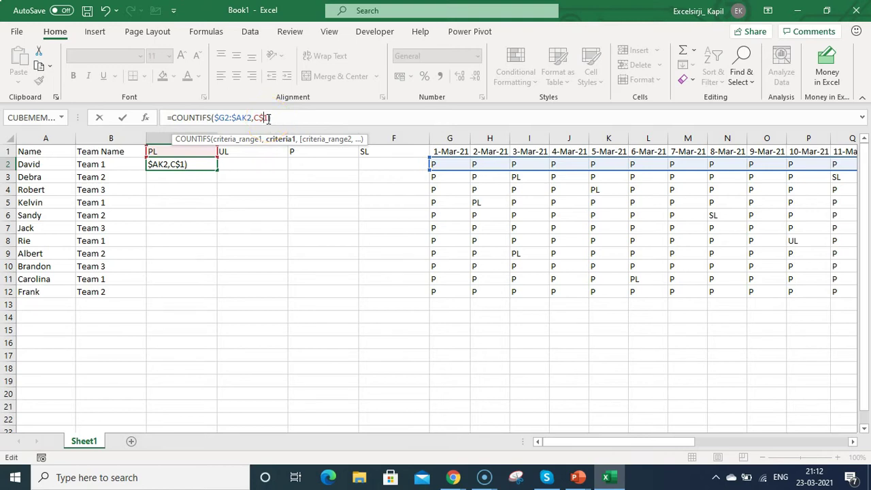
key(ctrl+Return)
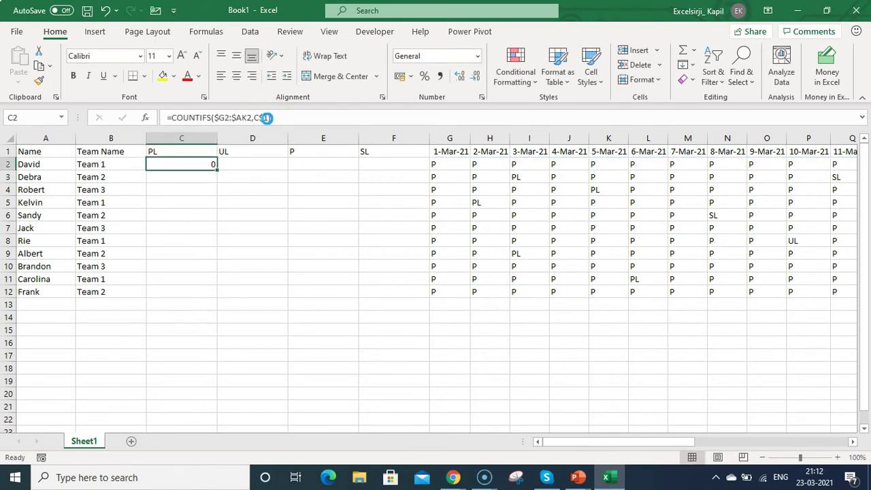
Copy the COUNTIFS formula from C2 down the PL column through C12
key(ctrl+c)
key(shift+Down)
key(shift+Down)
key(shift+Down)
key(shift+Down)
key(shift+Down)
key(shift+Down)
key(shift+Down)
key(shift+Down)
key(shift+Down)
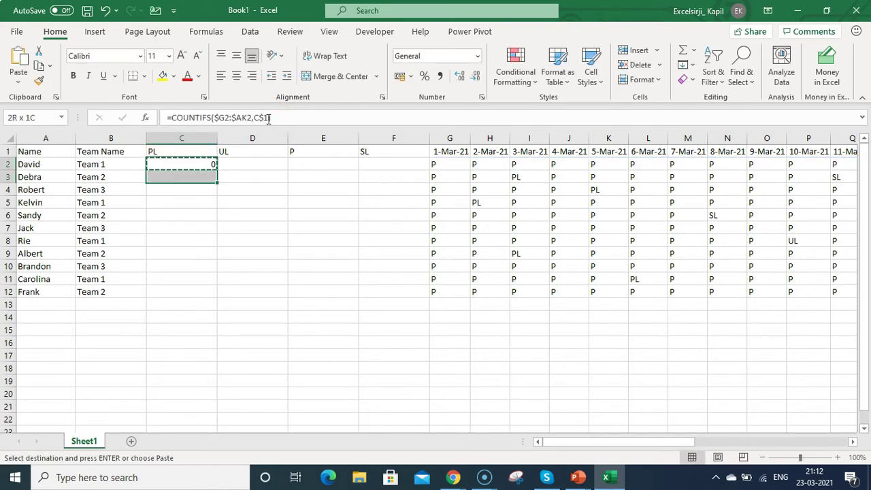
key(shift+Down)
key(ctrl+v)
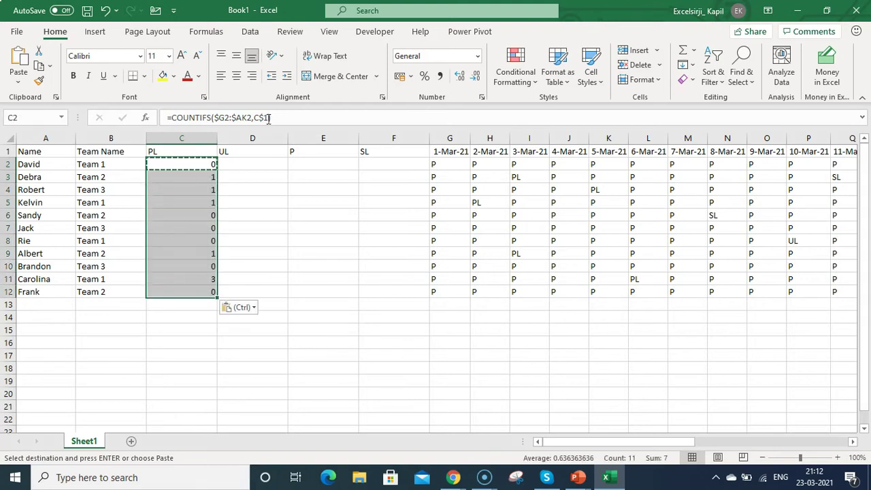
key(Escape)
key(shift+BackSpace)
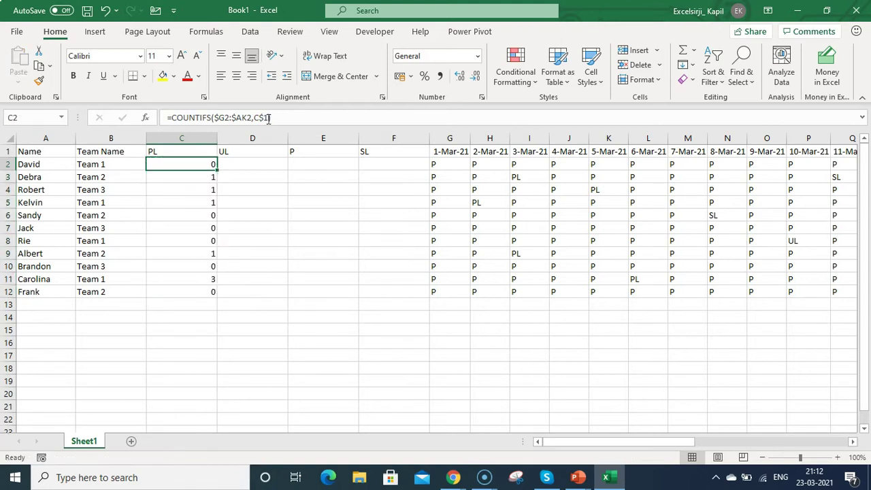
Copy the PL column's formulas in C2:C12 into the UL, P and SL columns, D2 to F12
double_click(217, 170)
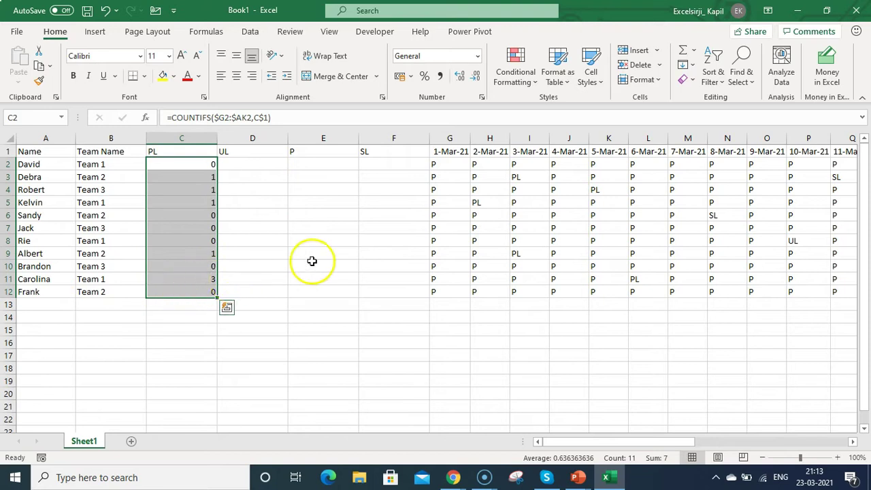
key(ctrl+c)
key(Right)
key(ctrl+v)
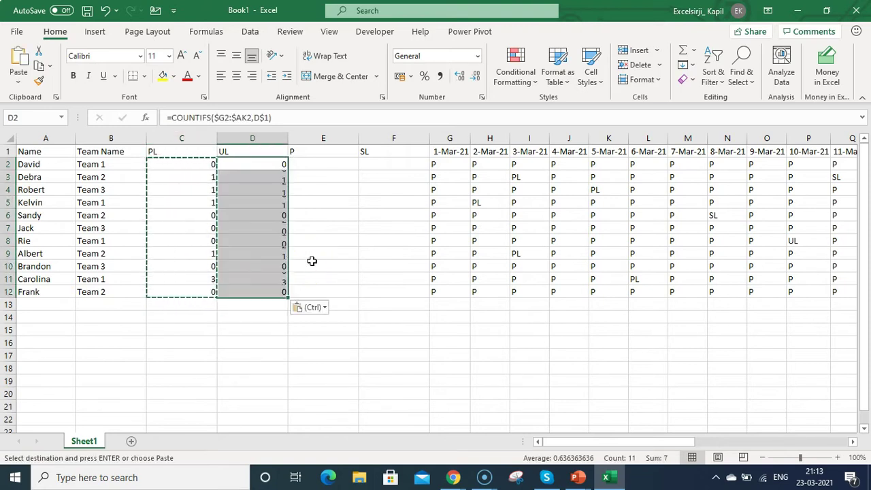
key(Right)
key(ctrl+v)
key(Right)
key(ctrl+v)
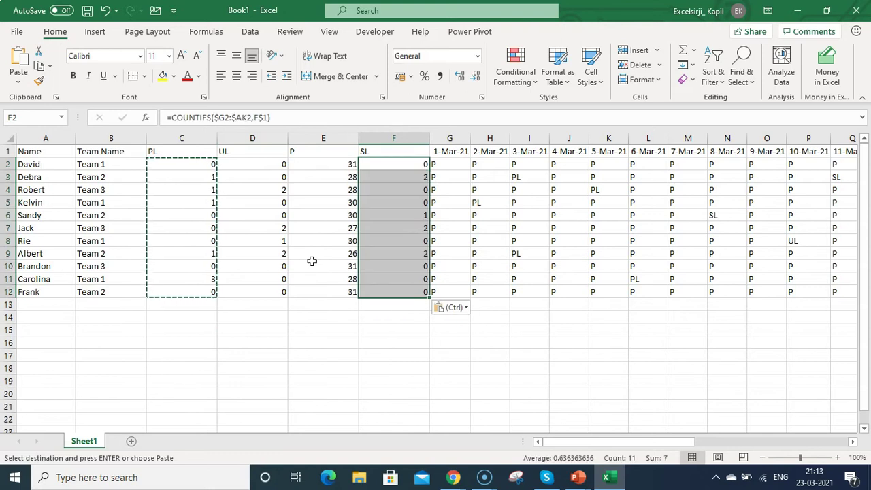
key(Escape)
Review the first person's PL, UL, P and SL totals and the copied formulas in D2:F12
click(342, 164)
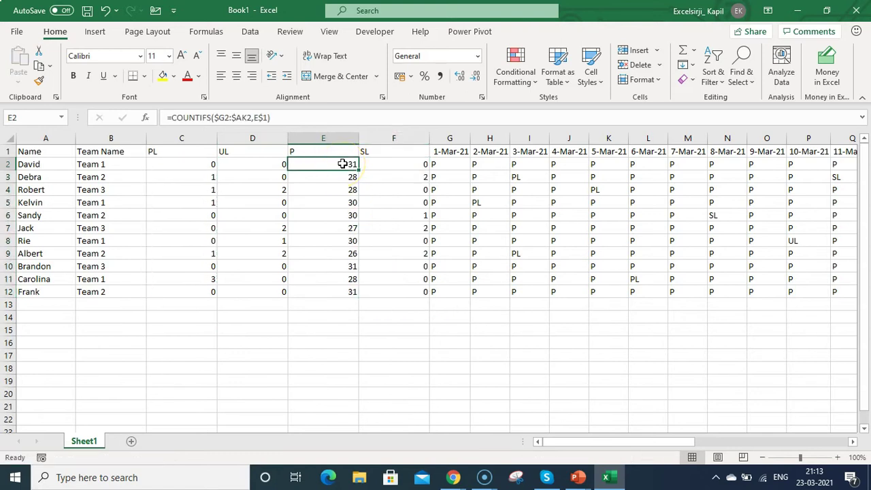
click(355, 164)
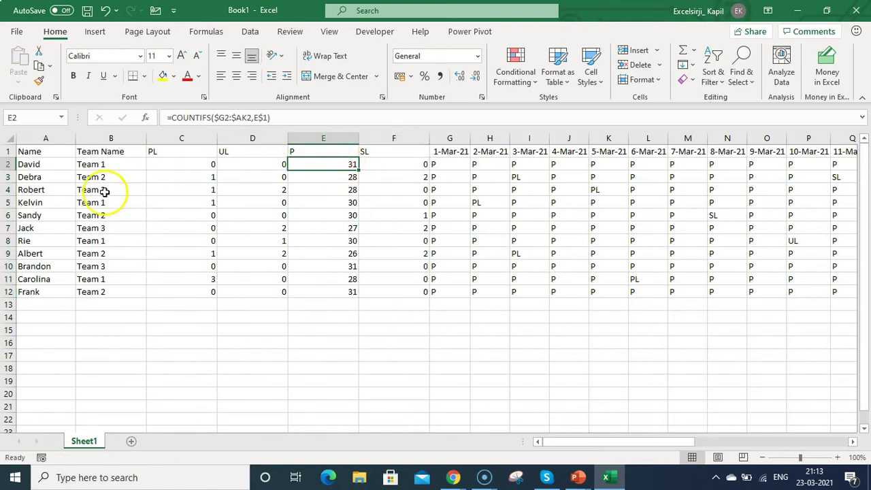
click(198, 168)
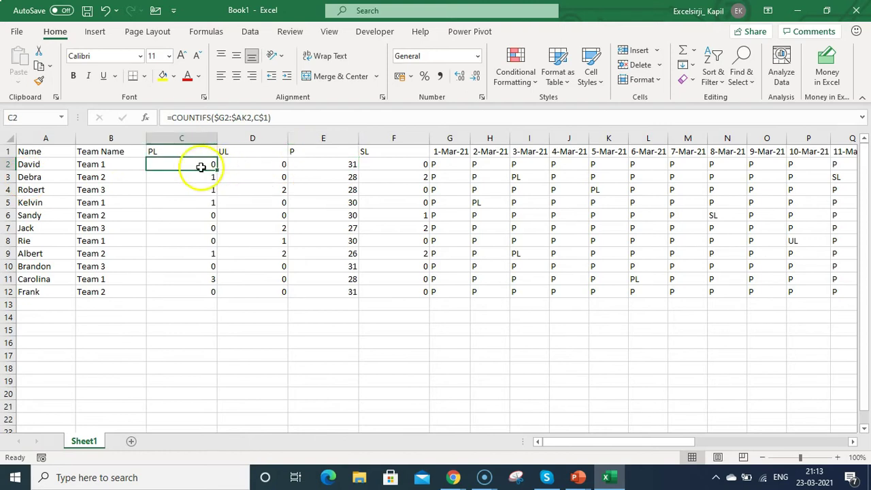
click(277, 165)
click(385, 163)
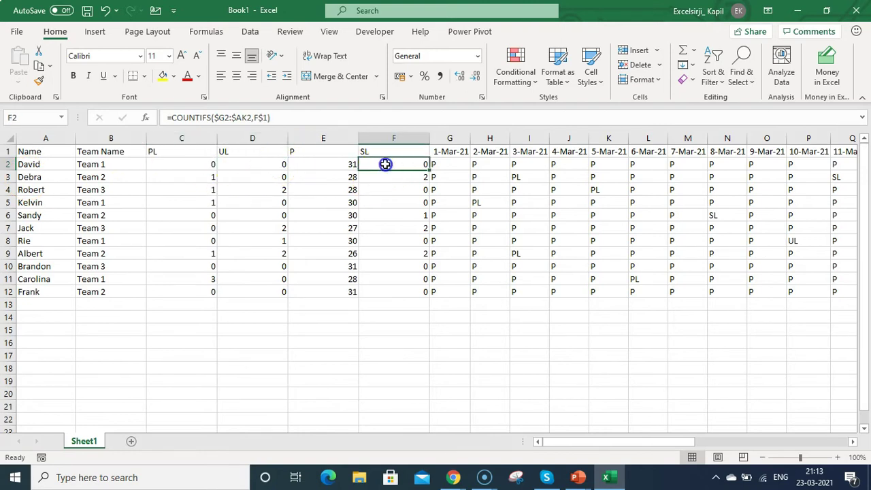
click(338, 165)
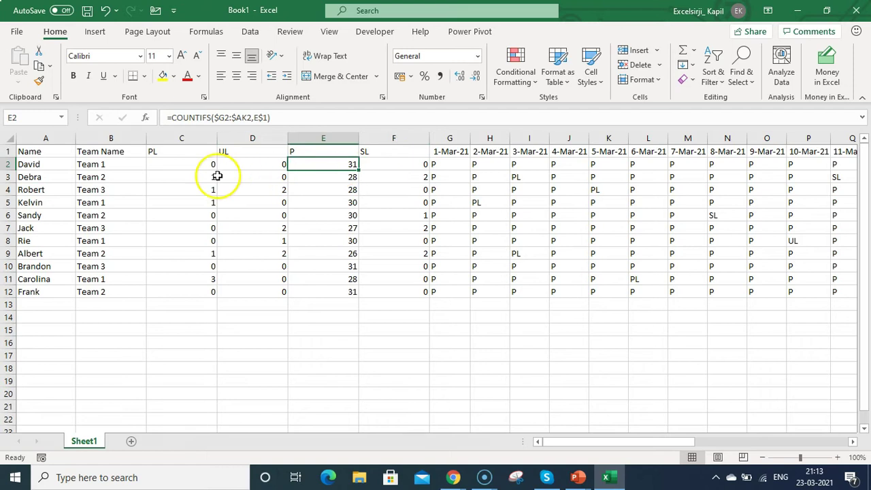
click(199, 162)
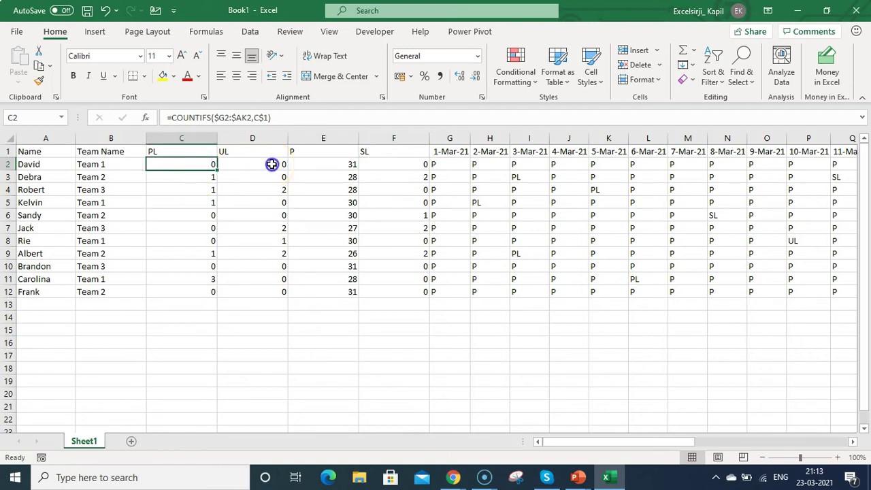
drag(272, 163, 391, 294)
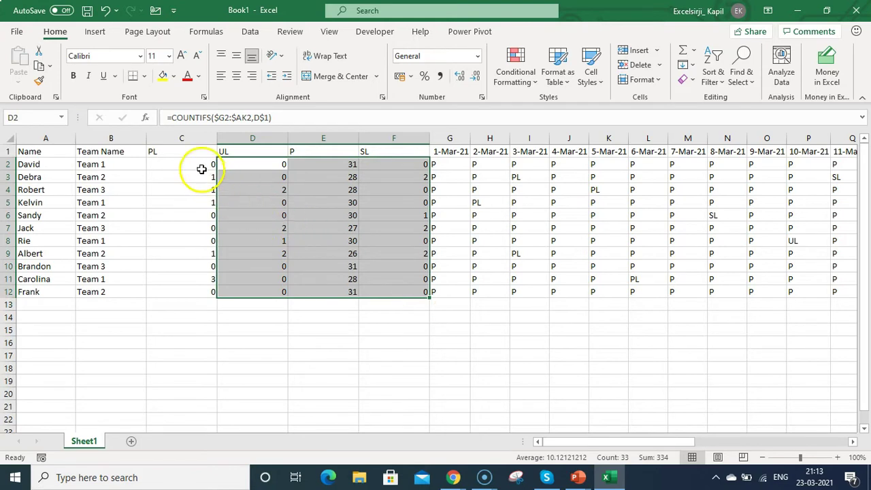
click(200, 166)
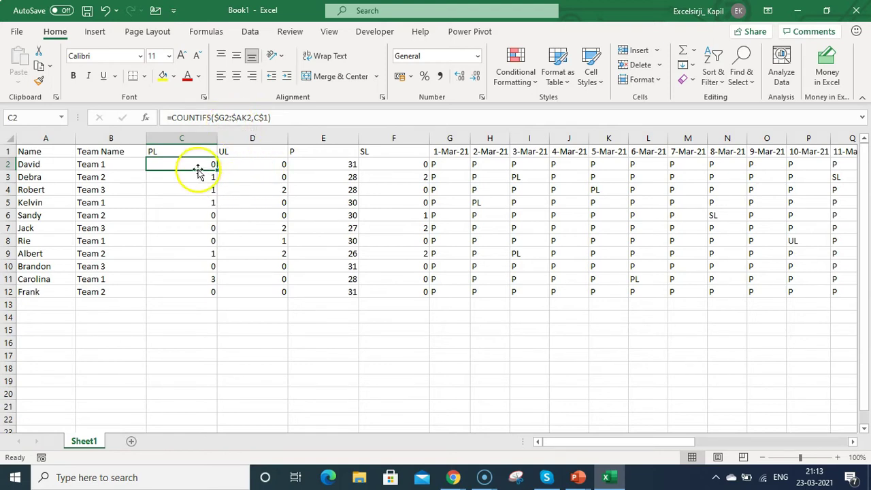
Examine the criterion reference in D2's COUNTIFS formula against the UL header
click(266, 164)
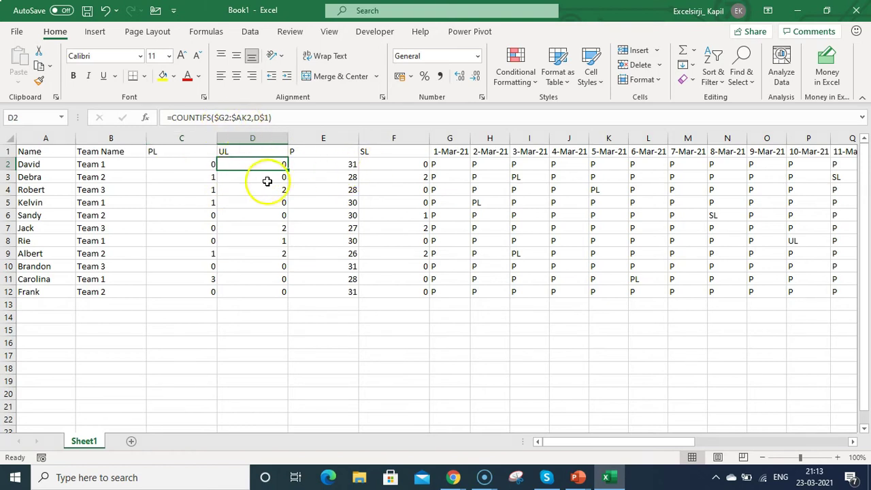
click(266, 117)
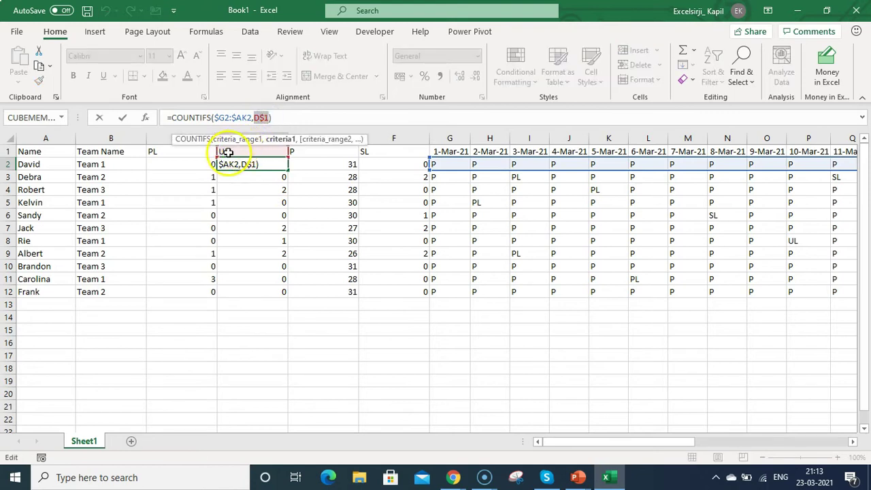
click(263, 117)
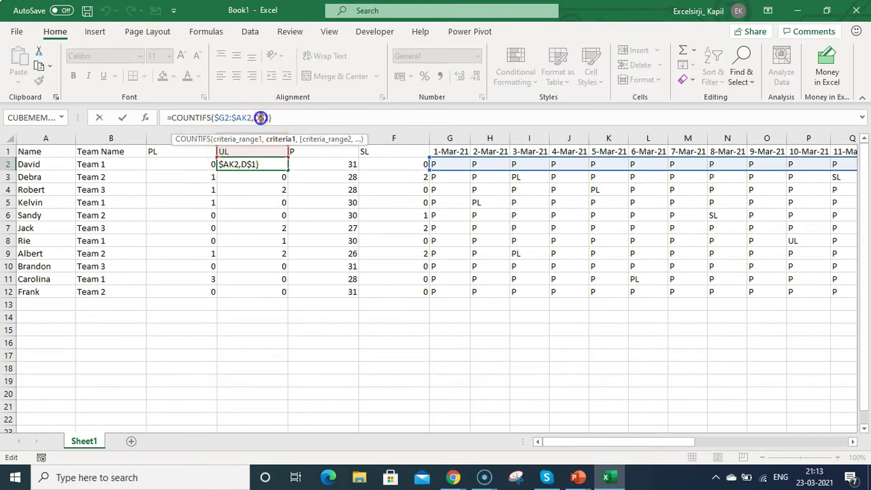
double_click(263, 118)
key(ctrl+Return)
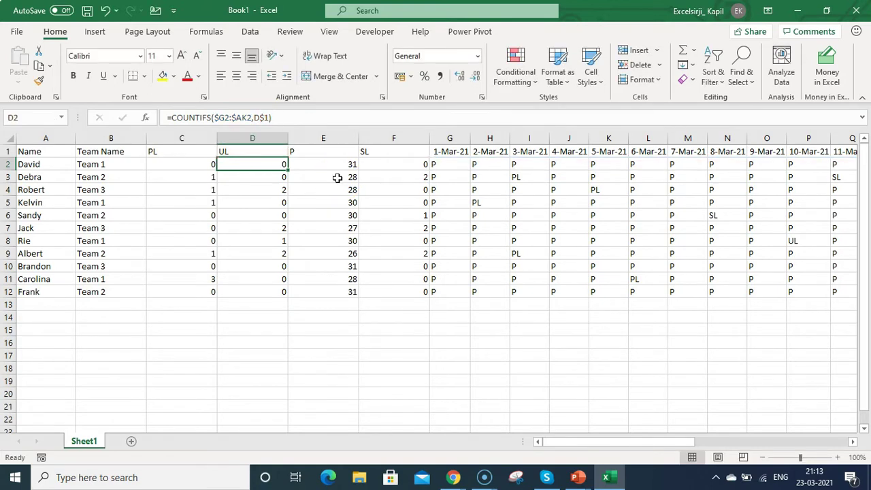
Center the totals and daily attendance marks in C2:AK12 horizontally
key(Left)
key(shift+Right)
key(shift+Right)
key(shift+Right)
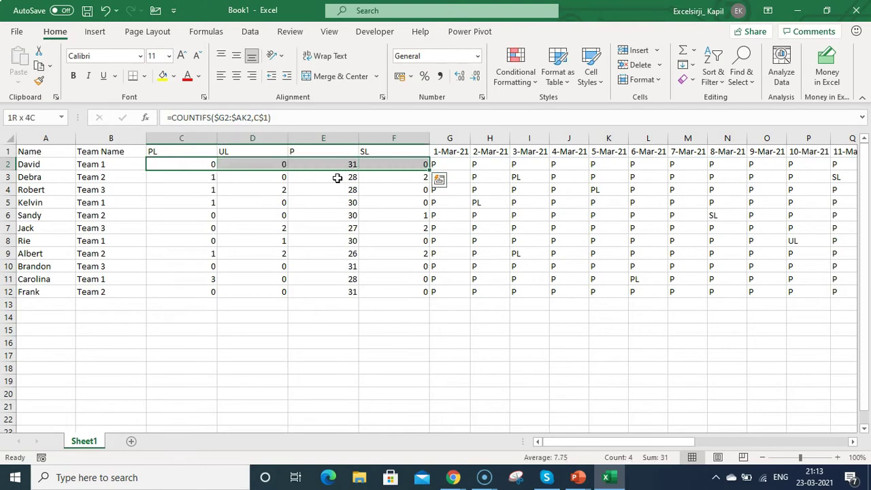
key(ctrl+shift+Down)
key(ctrl+shift+Right)
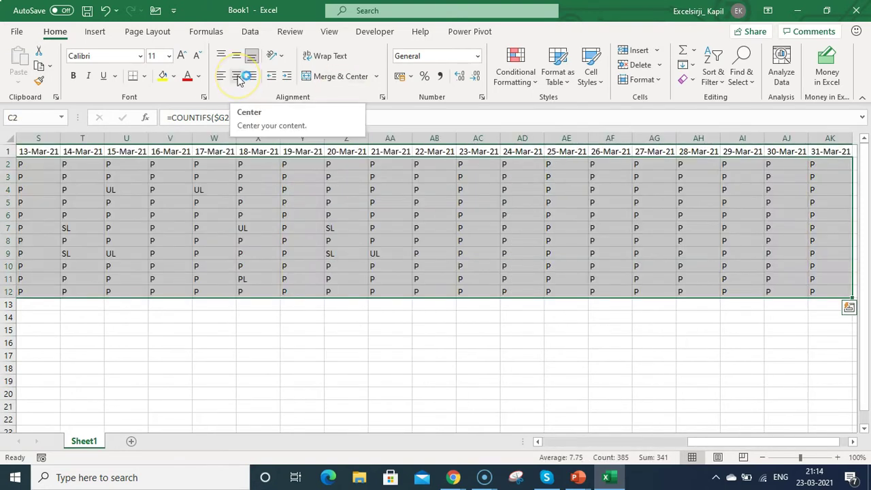
click(238, 77)
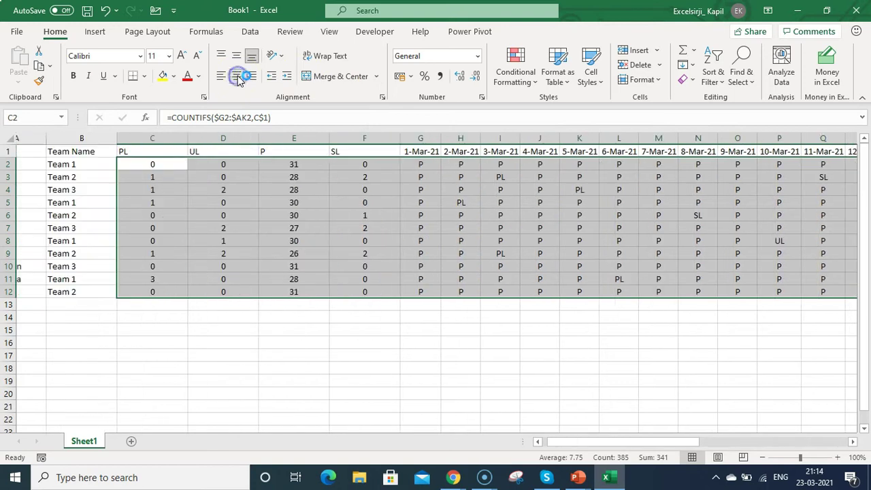
Center the PL, UL, P and SL headers in C1:F1
key(Up)
key(shift+Right)
key(shift+Right)
key(shift+Right)
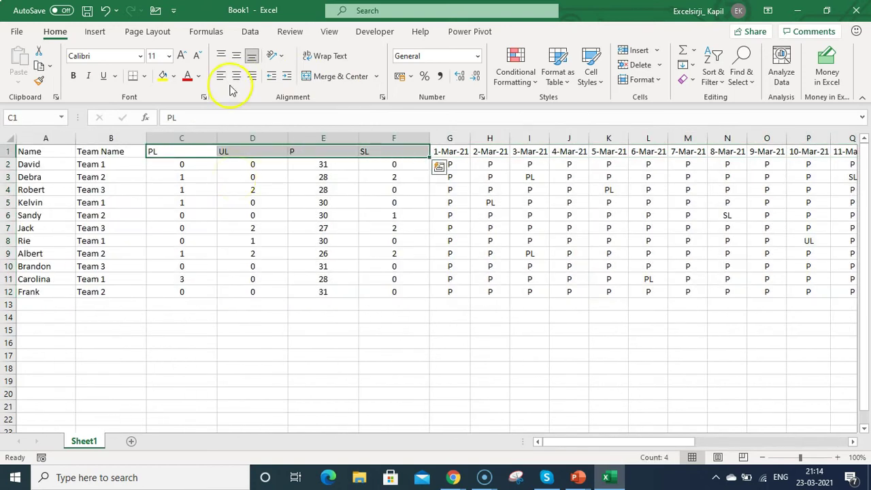
click(235, 75)
click(341, 231)
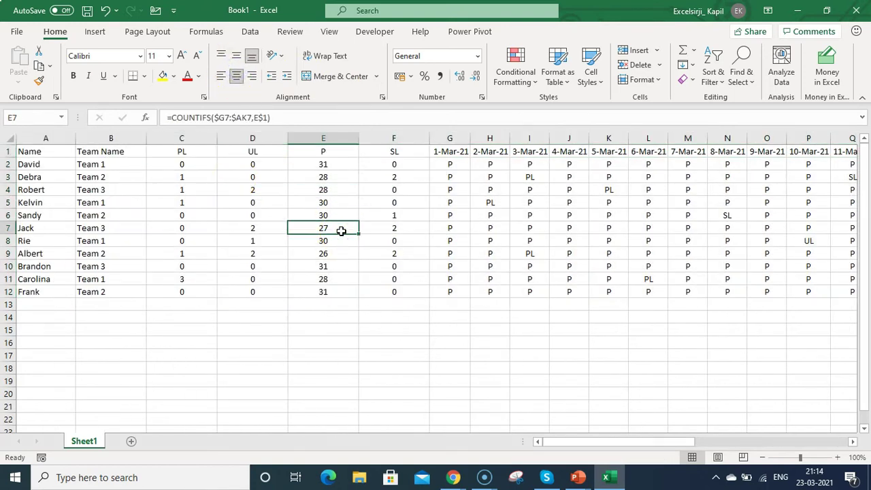
Check which March 2021 dates fall on weekends in the system calendar
click(345, 229)
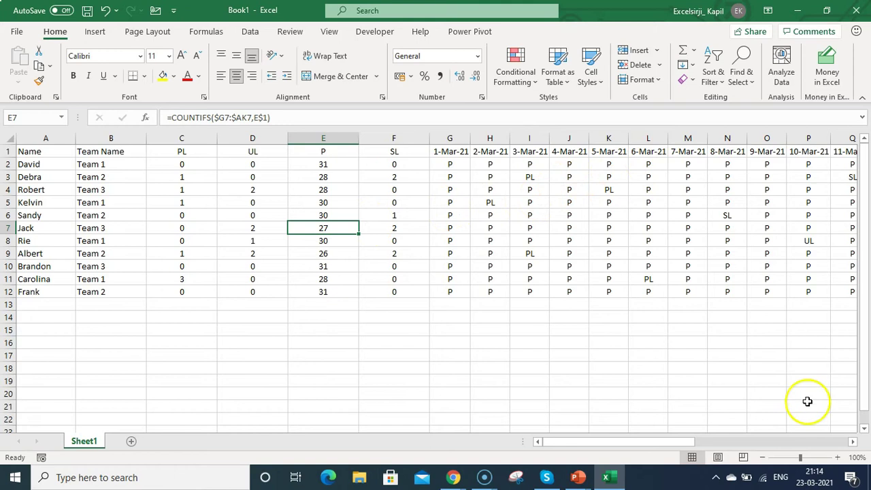
click(819, 482)
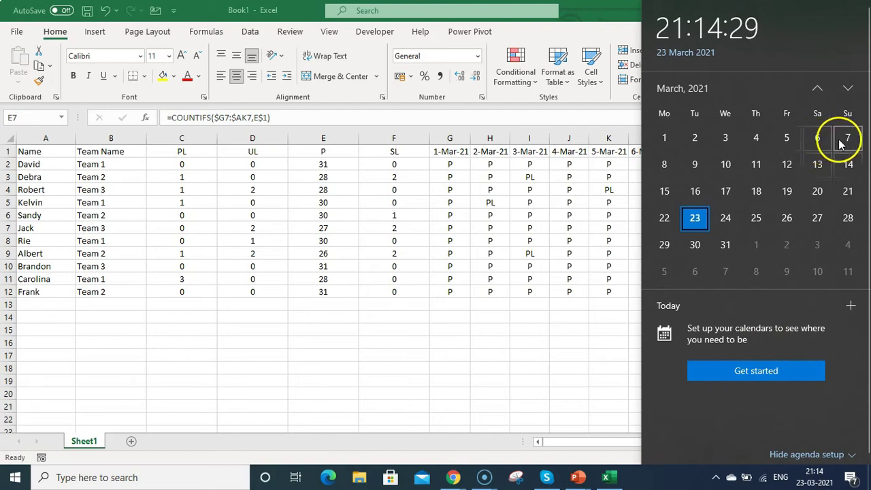
click(574, 231)
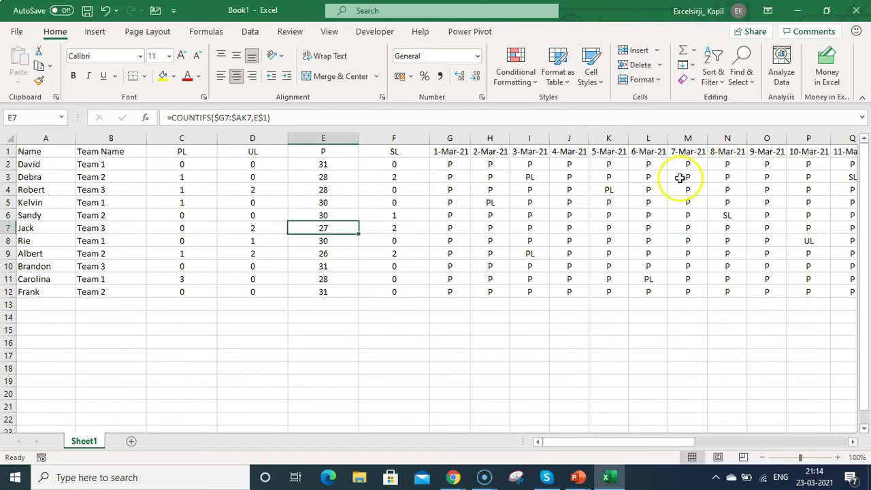
click(645, 151)
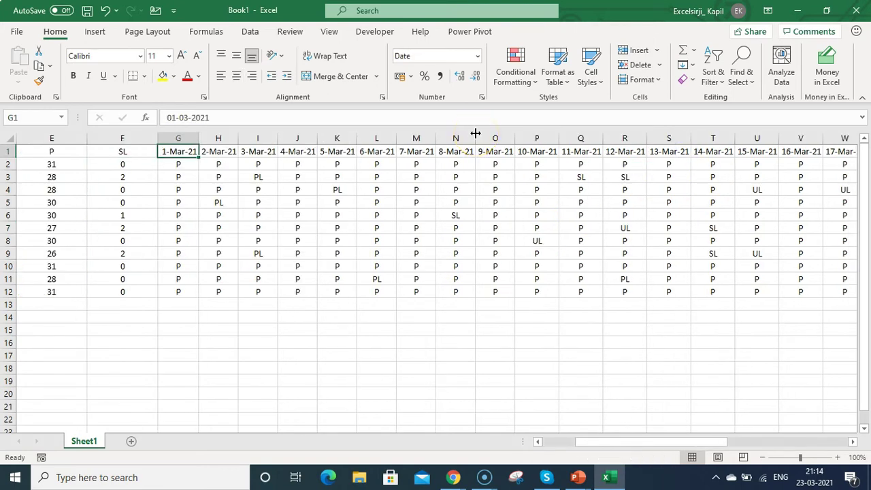
key(ctrl+shift+Right)
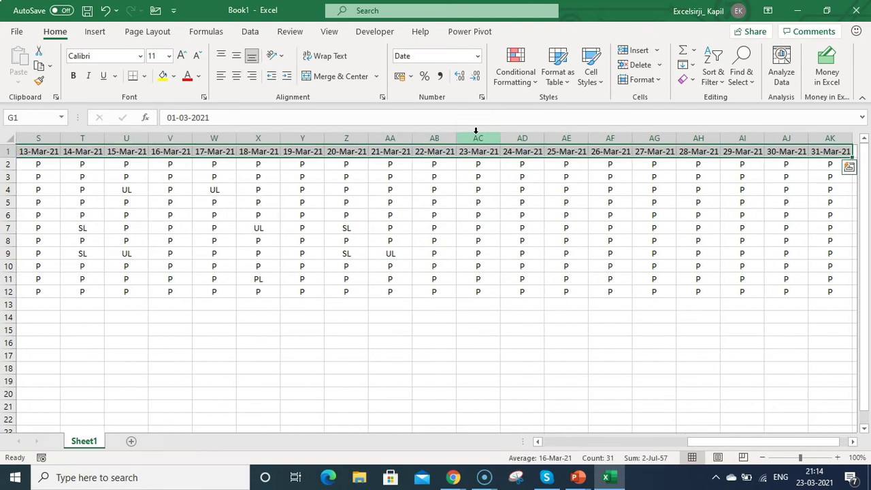
click(521, 76)
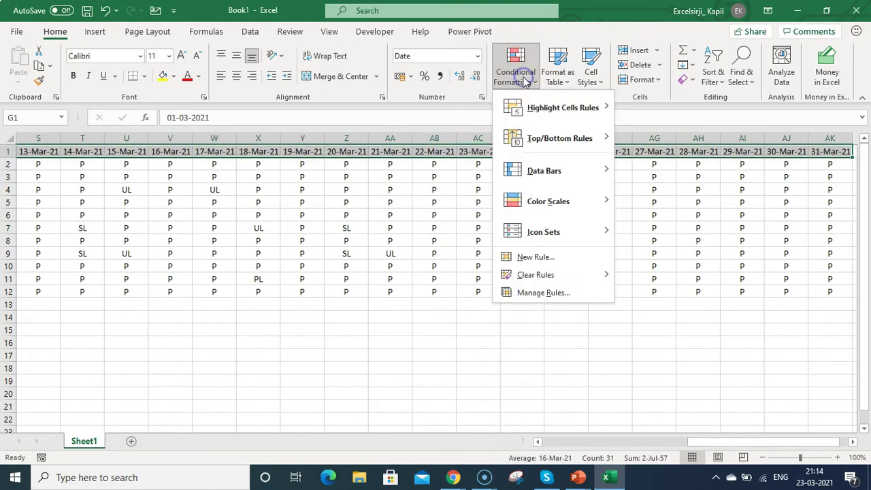
click(567, 259)
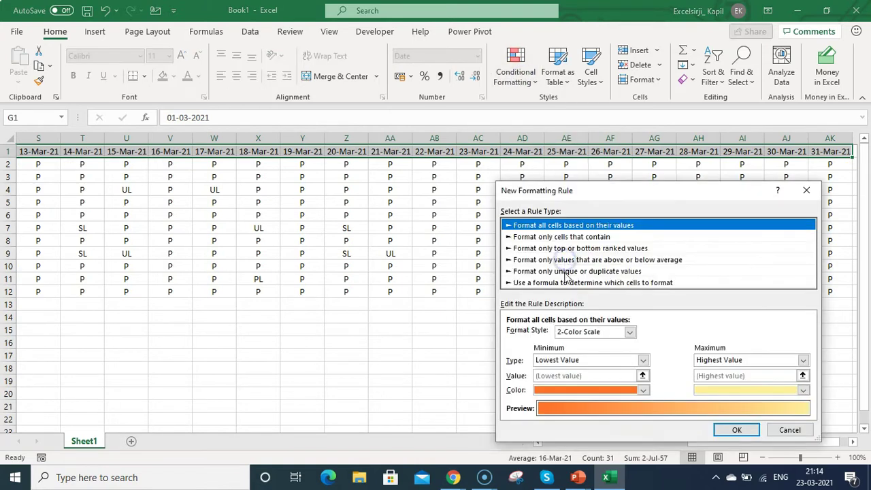
click(528, 285)
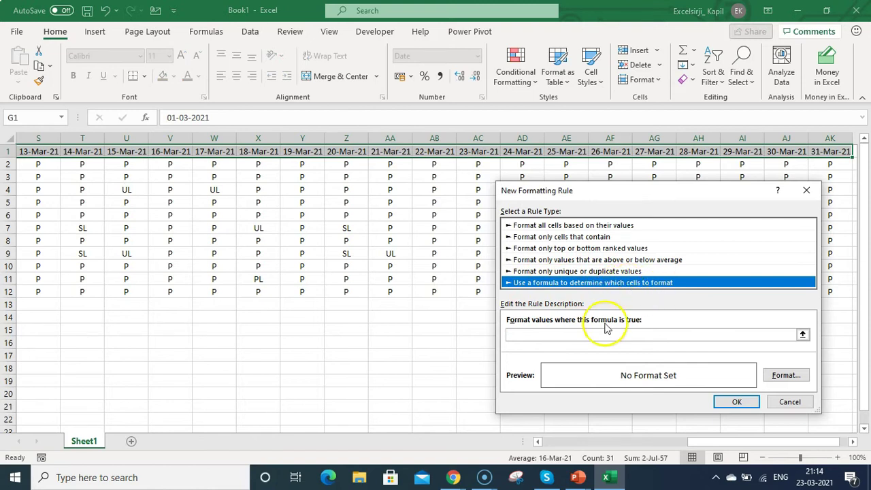
click(558, 336)
text(=weekday)
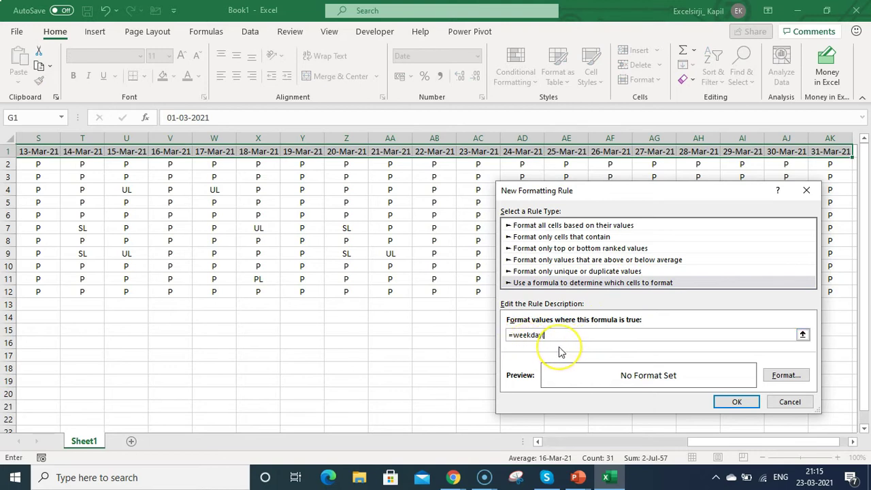
text(()
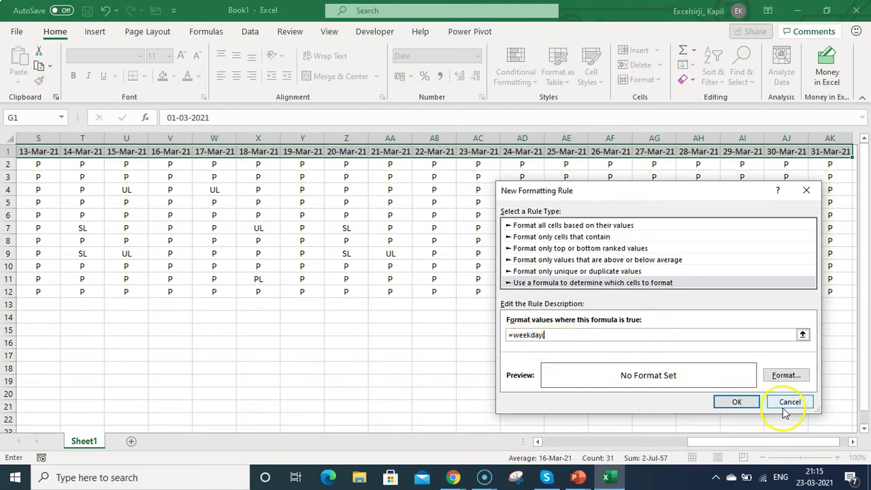
click(789, 403)
Enter =WEEKDAY(G1,2) in cell G15, using the return type that numbers Monday 1 through Sunday 7
click(443, 332)
key(Home)
key(Right)
key(Right)
key(Right)
key(Right)
key(Right)
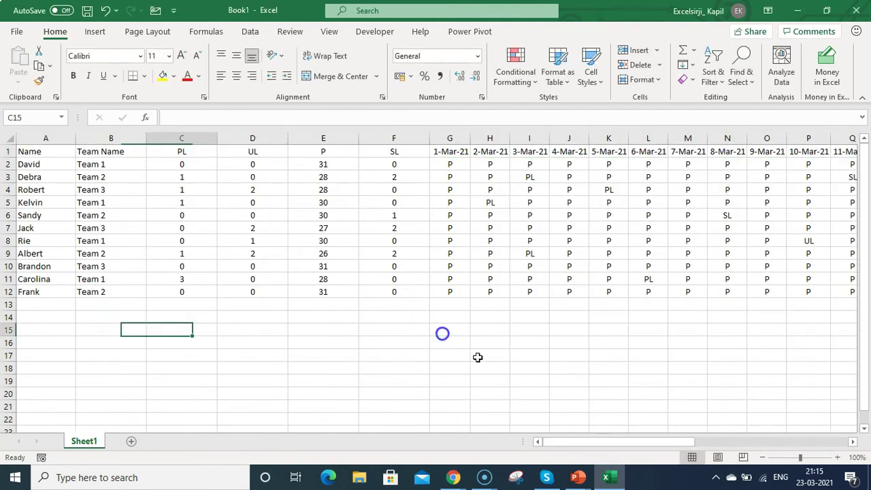
key(Right)
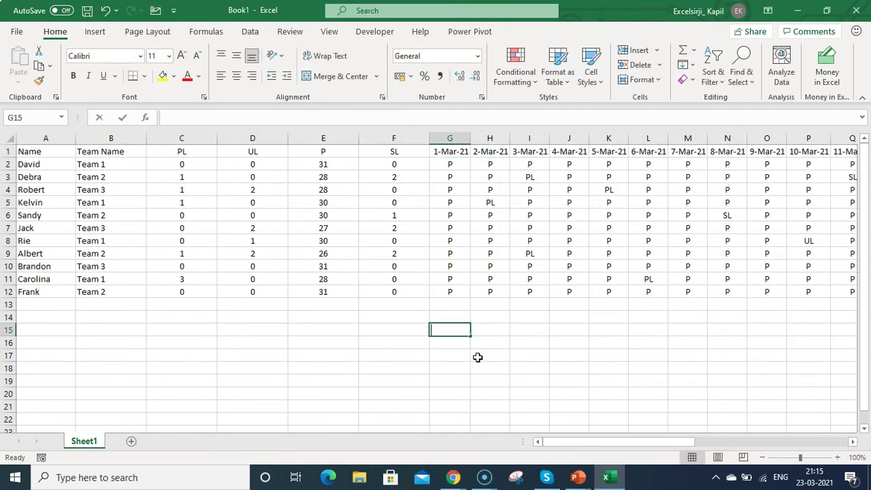
text(=)
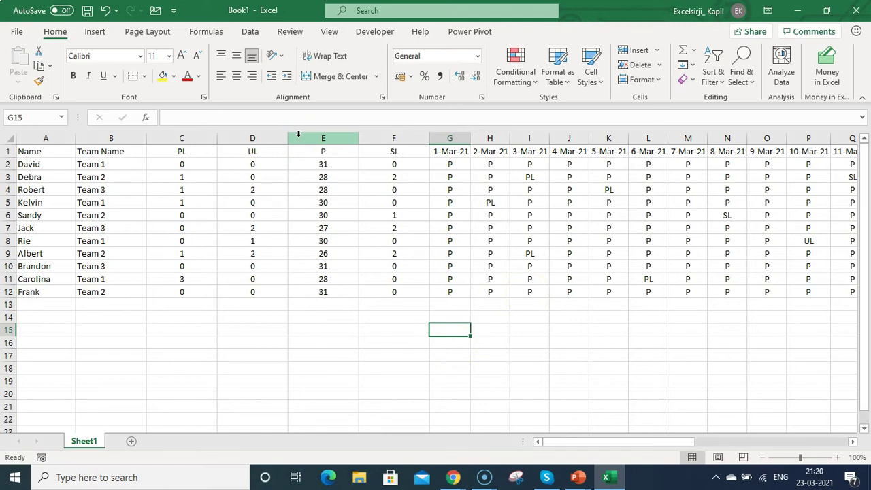
text(=weekday)
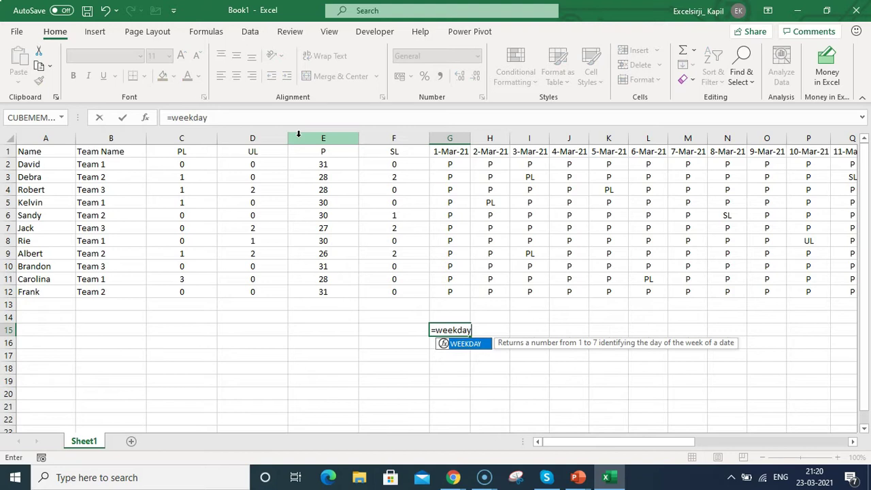
text(()
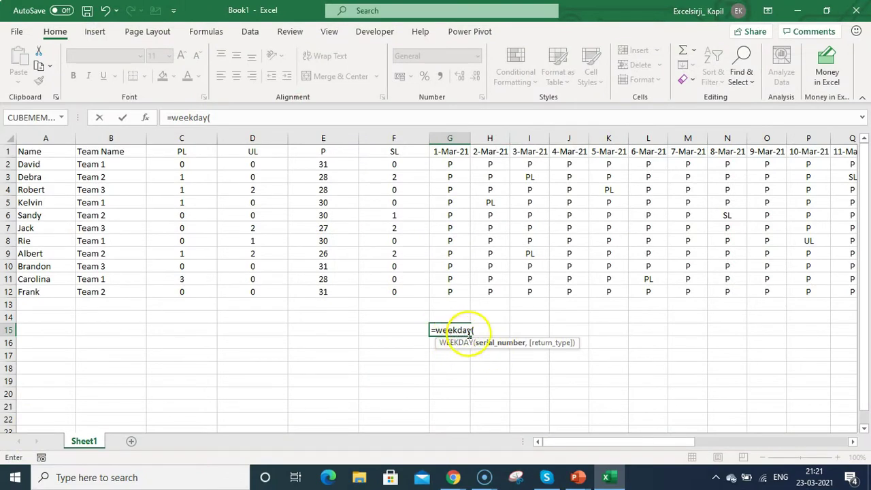
click(445, 152)
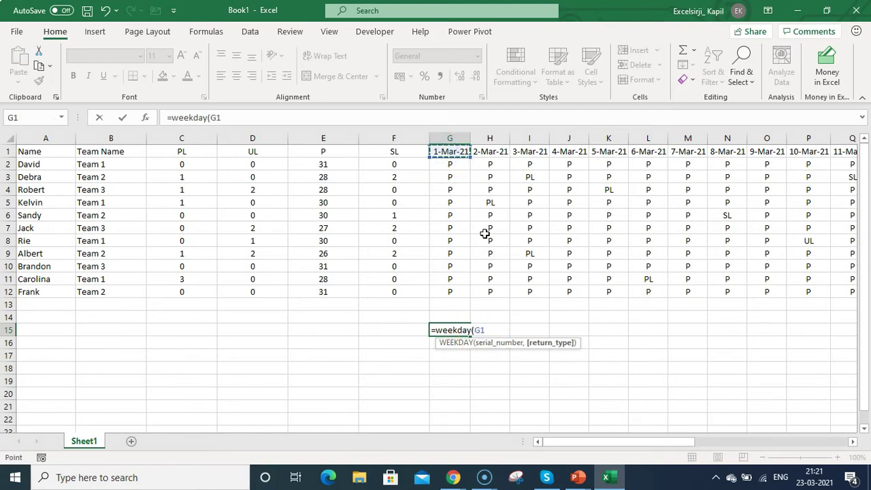
text(,)
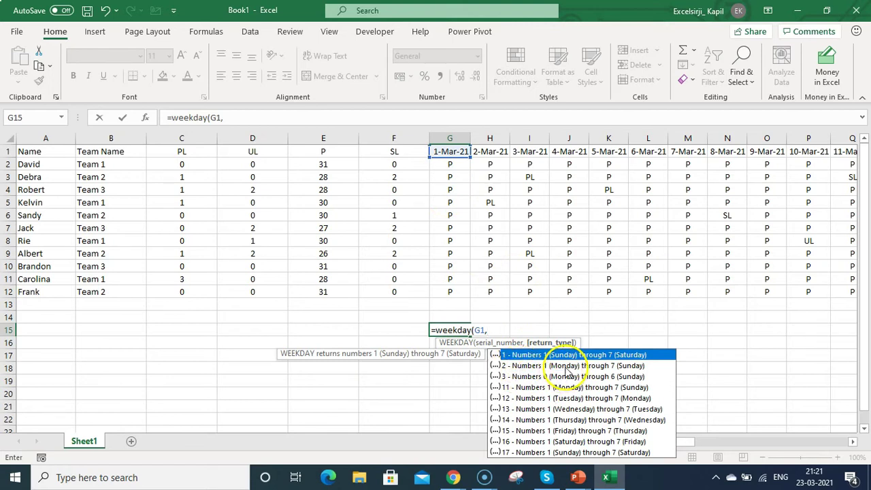
double_click(616, 366)
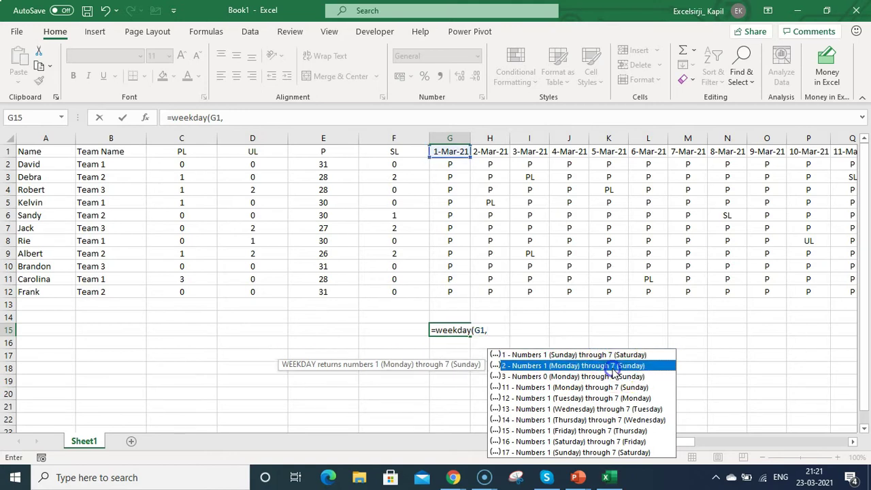
key(ctrl+Return)
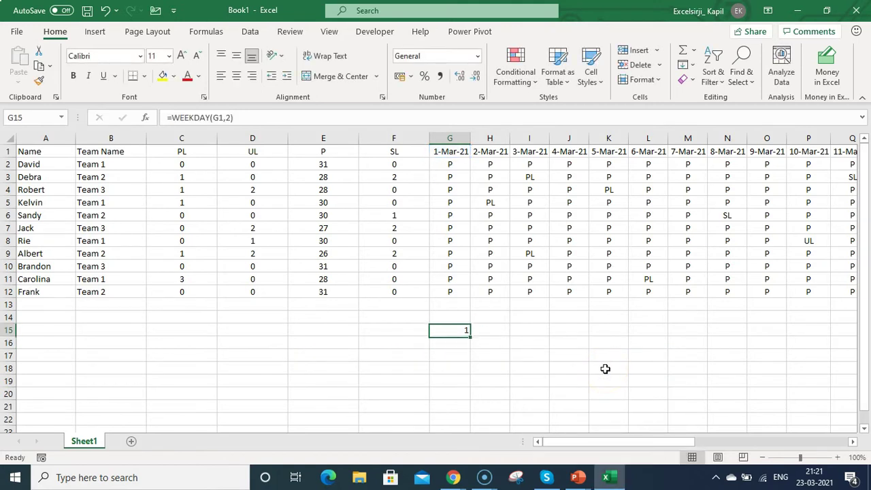
Lock the row of the date reference in G15's WEEKDAY formula as G$1 and copy the formula text
click(222, 118)
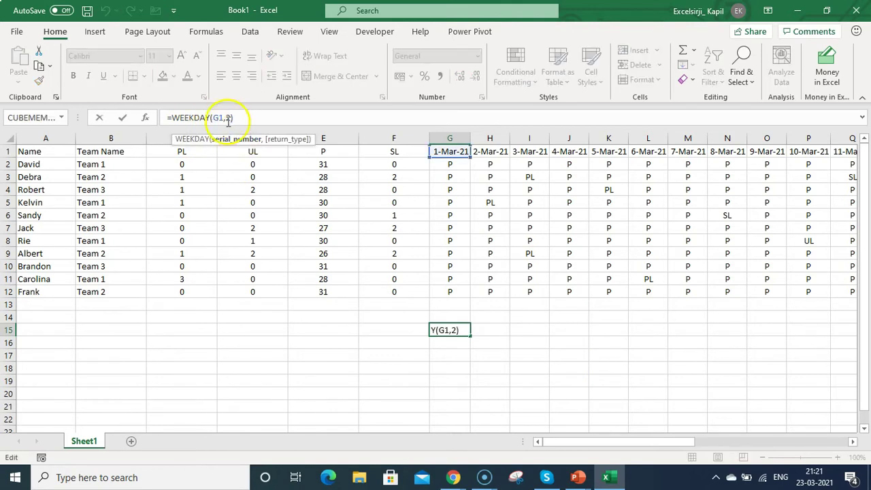
key(F4)
key(F4)
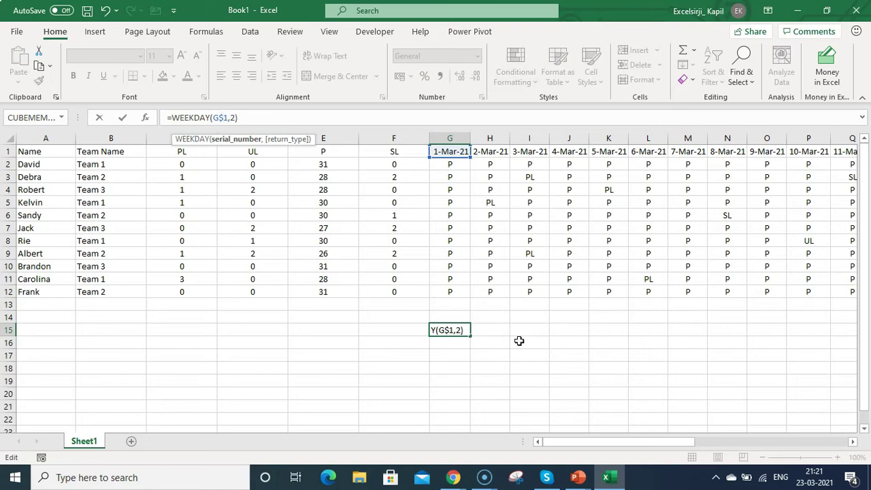
key(Return)
key(Up)
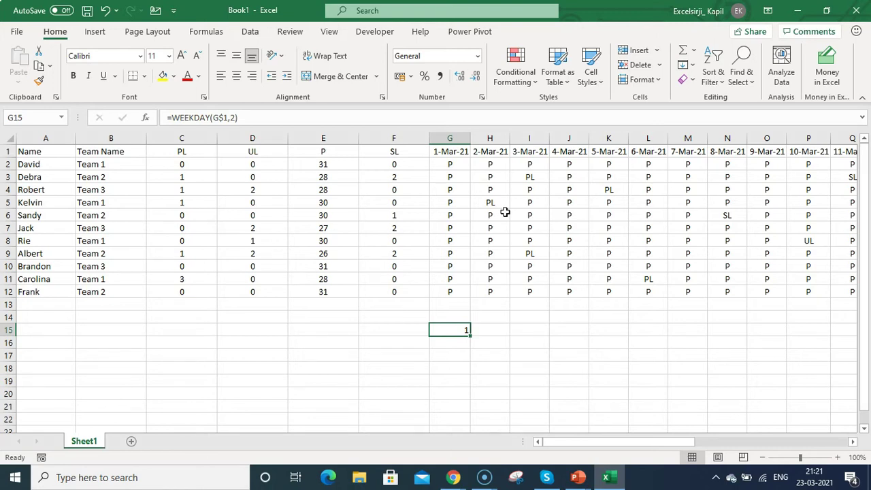
drag(257, 117, 163, 117)
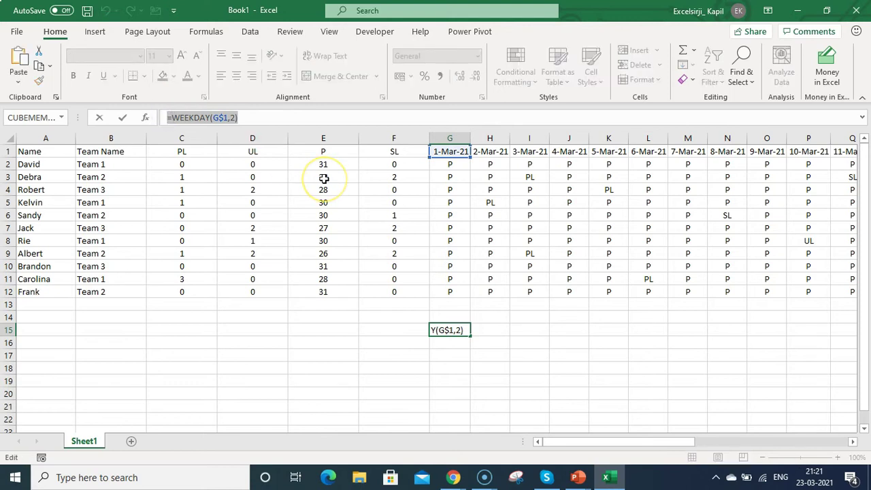
key(Escape)
Start a new formula-based conditional formatting rule for the date headers in G1:AK1
click(449, 151)
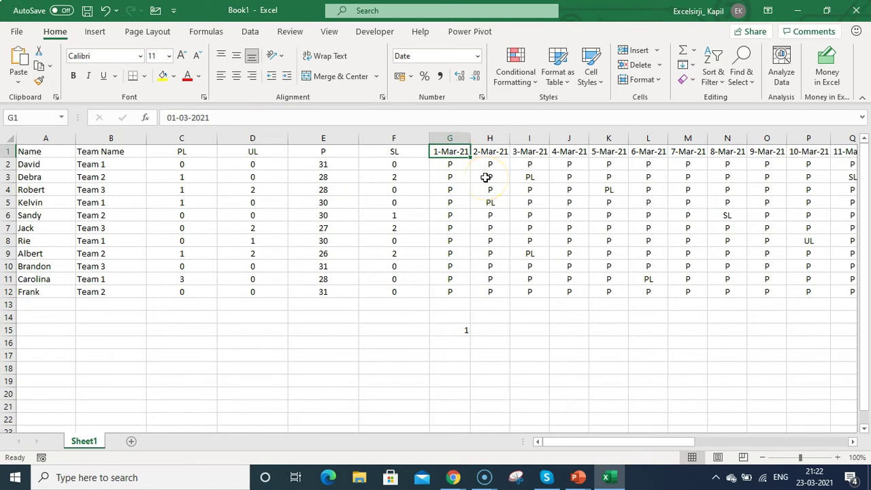
key(ctrl+shift+Right)
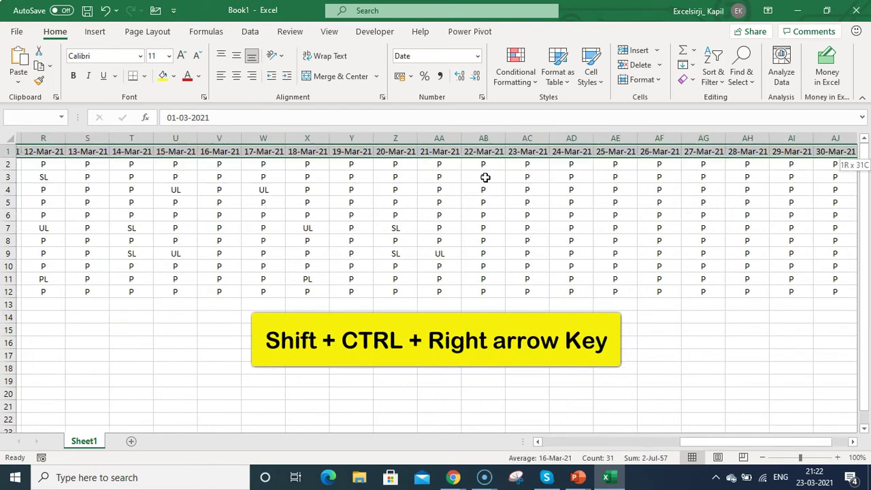
click(522, 83)
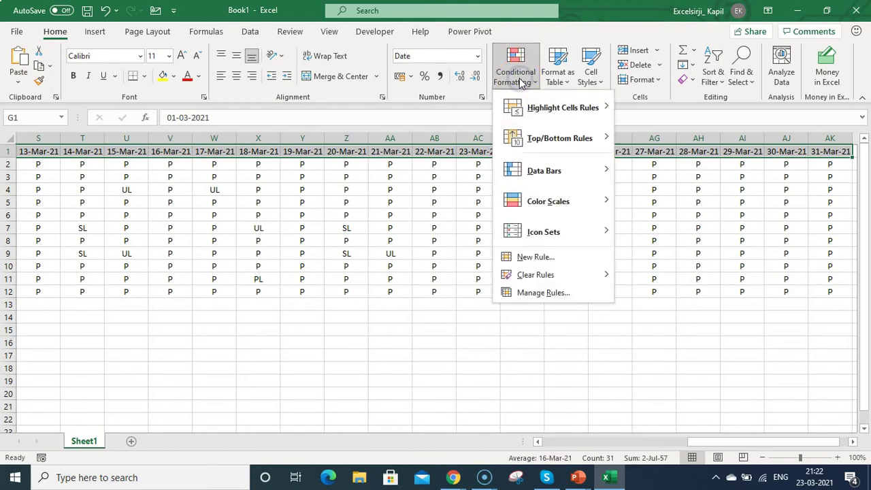
click(549, 258)
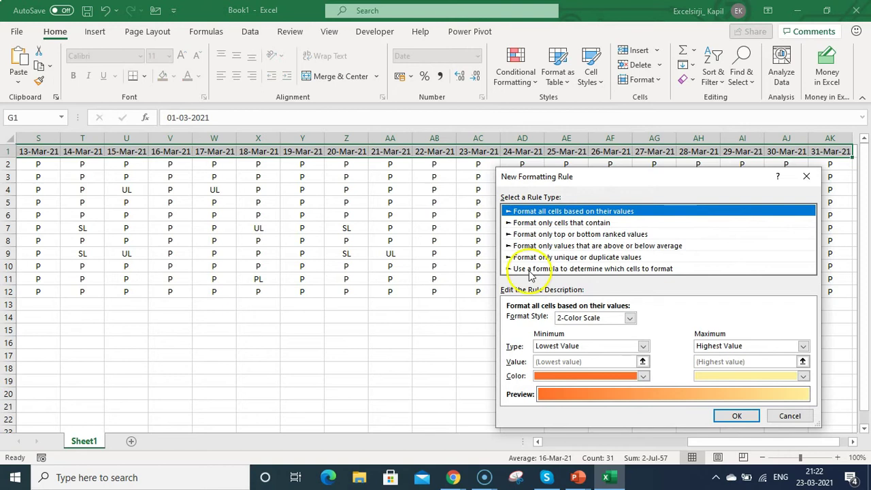
click(534, 269)
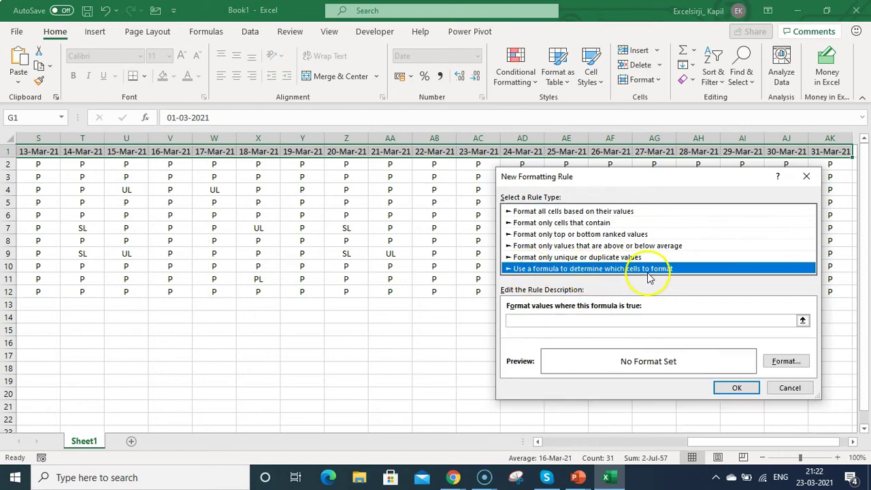
click(580, 324)
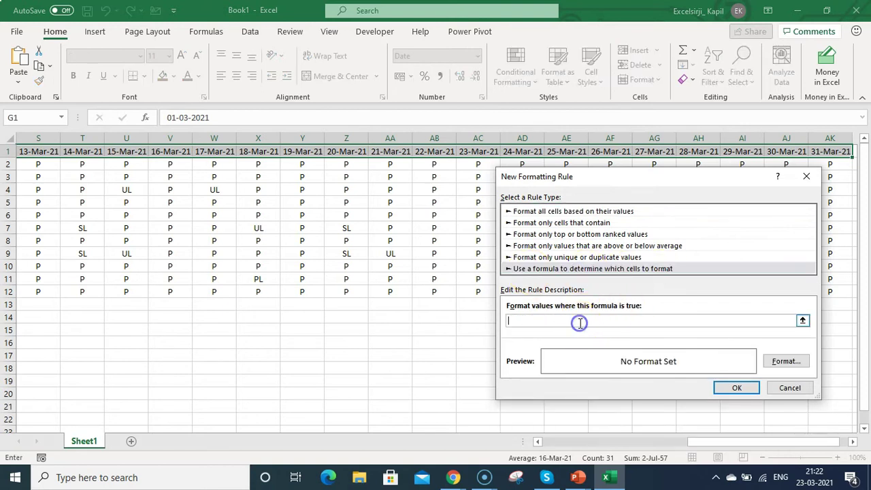
Set the rule's formula to =or(WEEKDAY(G$1,2)=6,WEEKDAY(G$1,2)=7), reusing the copied WEEKDAY expression
key(ctrl+v)
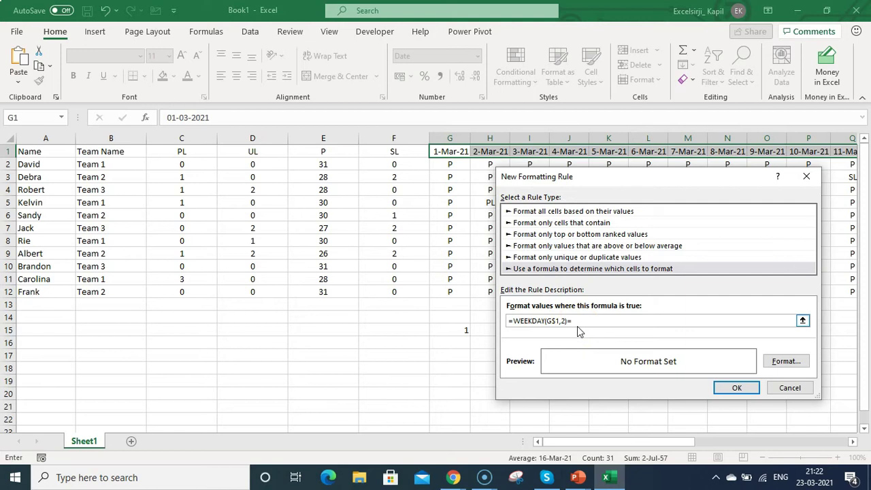
text(=6)
click(520, 330)
text(or()
drag(587, 321, 531, 324)
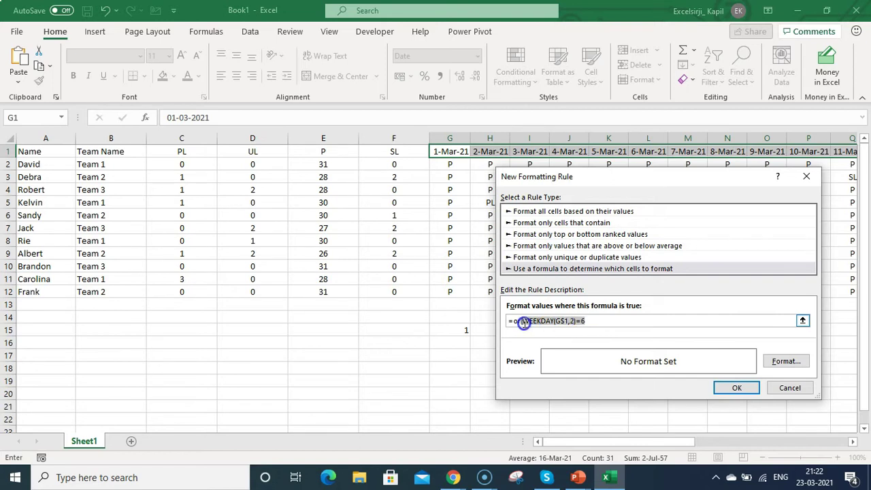
click(602, 321)
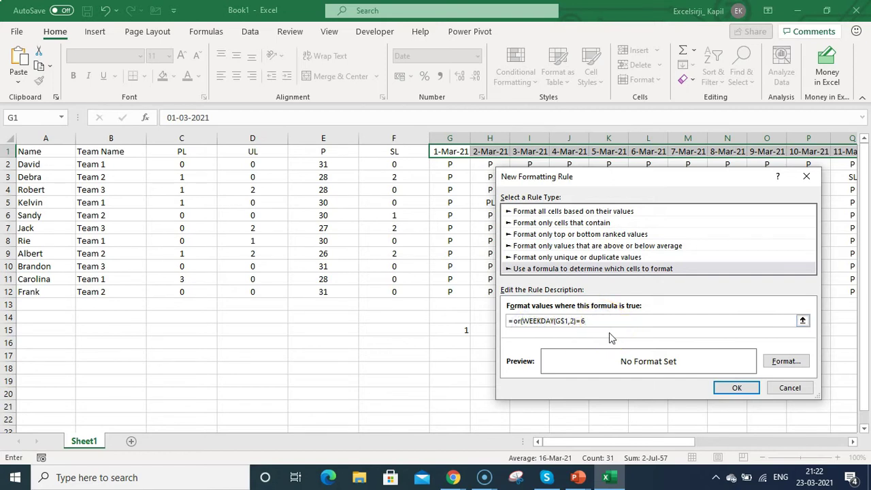
text(,)
key(ctrl+v)
click(659, 325)
click(575, 324)
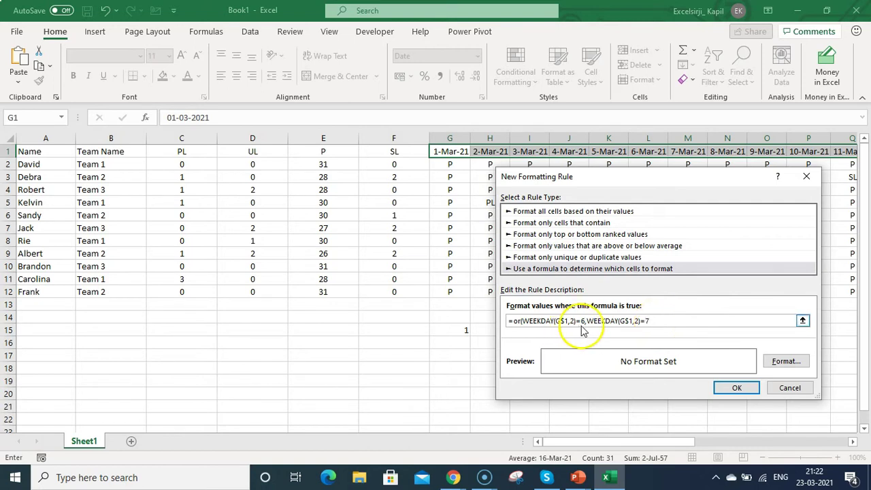
click(646, 321)
text(7)
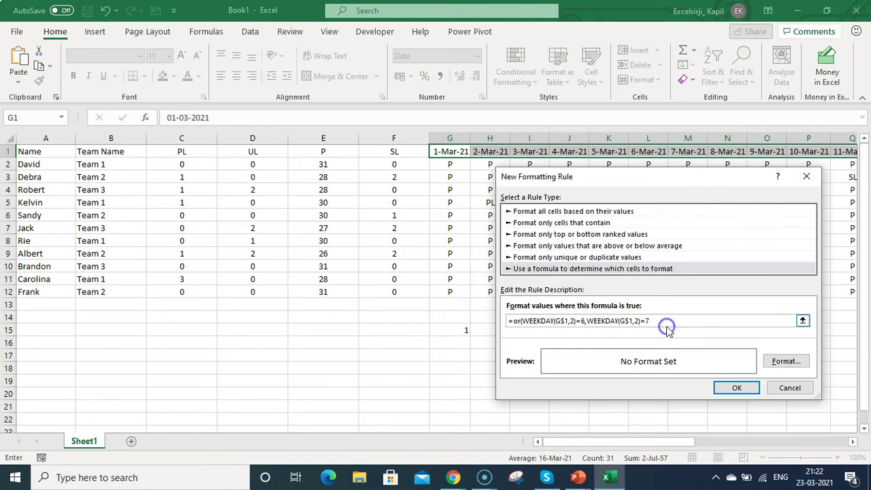
text())
Set the weekend rule's format to a standard orange background fill
click(776, 361)
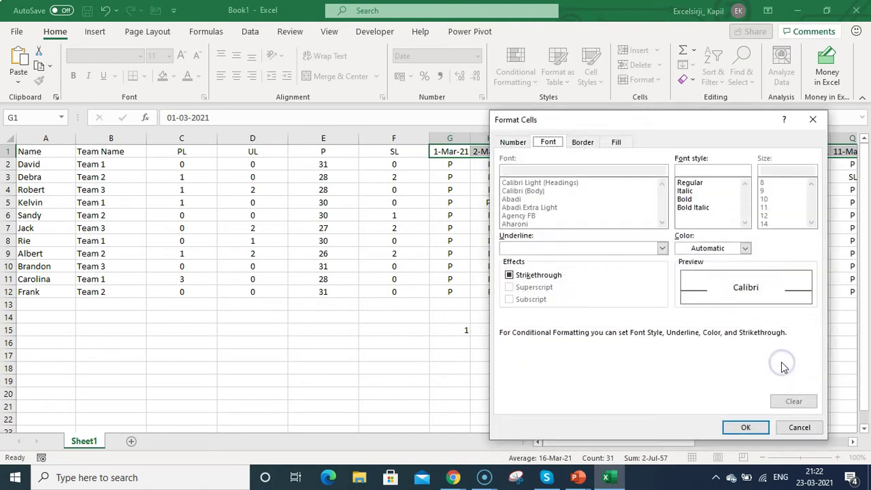
click(621, 145)
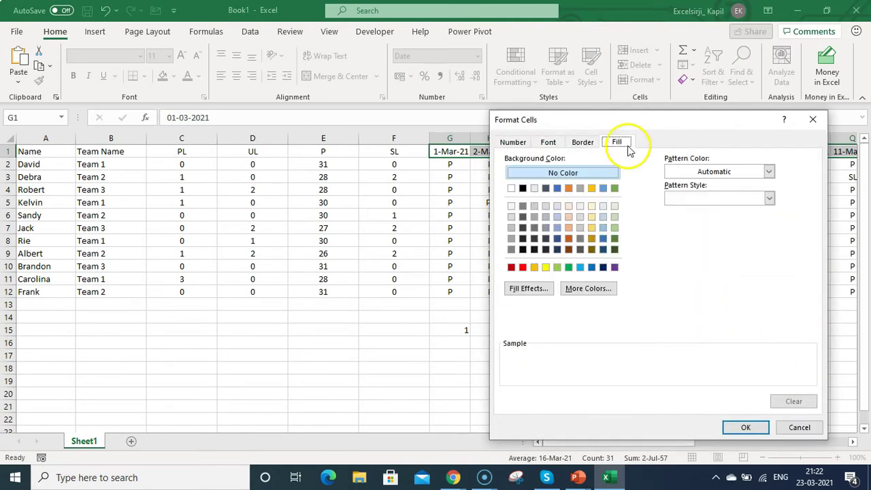
click(535, 268)
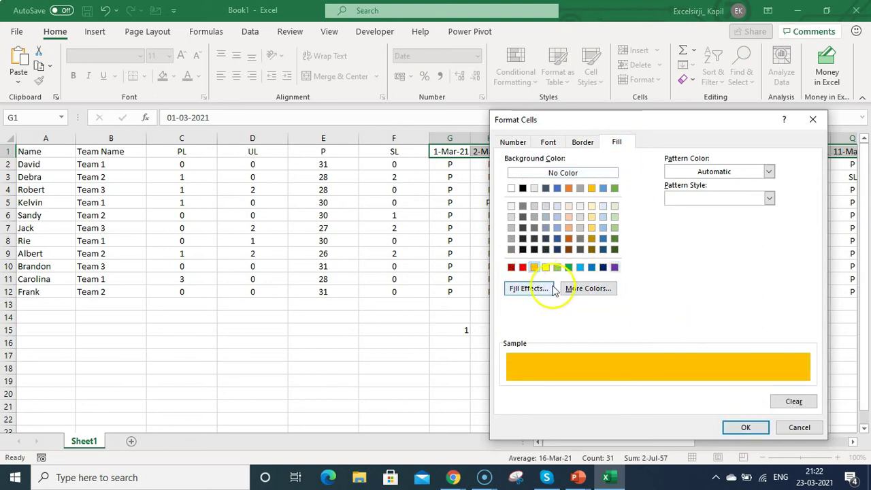
click(741, 427)
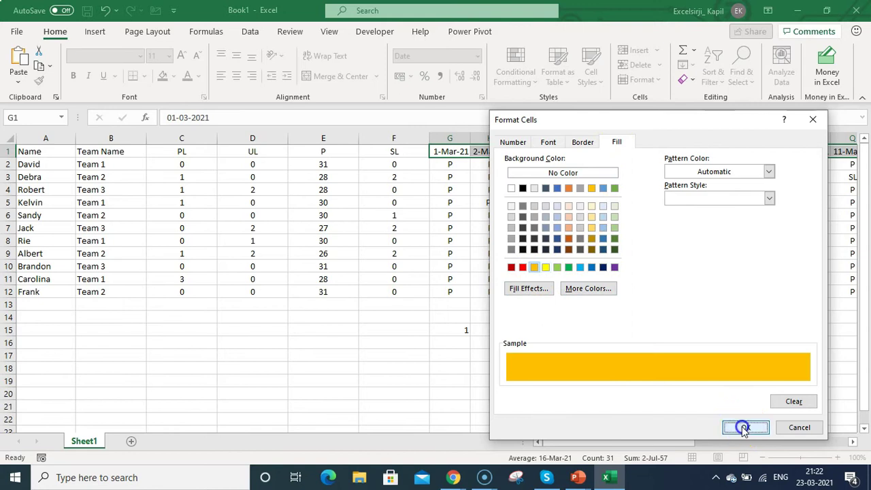
Apply the weekend formatting rule to the date headers in G1:AK1
click(738, 388)
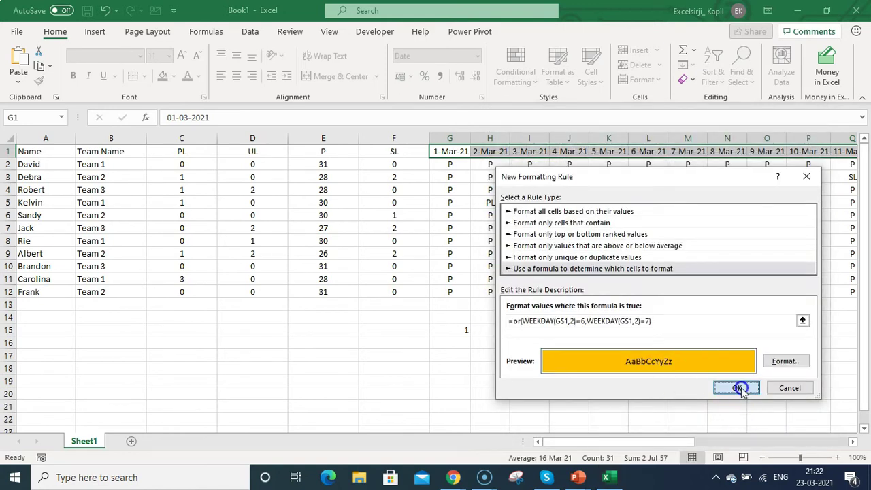
Check the weekend highlighting on the date headers across the month
click(648, 156)
key(Right)
key(Right)
key(Right)
key(Right)
key(Right)
key(Right)
key(Right)
key(Right)
key(Right)
key(Right)
key(Right)
key(Right)
key(Right)
key(Right)
key(Right)
key(Right)
key(Right)
key(Right)
key(Right)
key(Right)
key(Right)
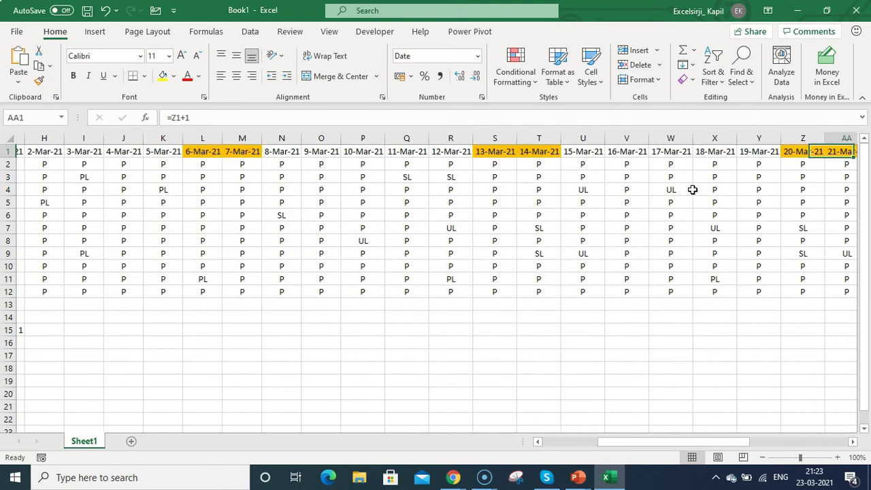
key(Right)
key(Right)
key(Right)
key(ctrl+Home)
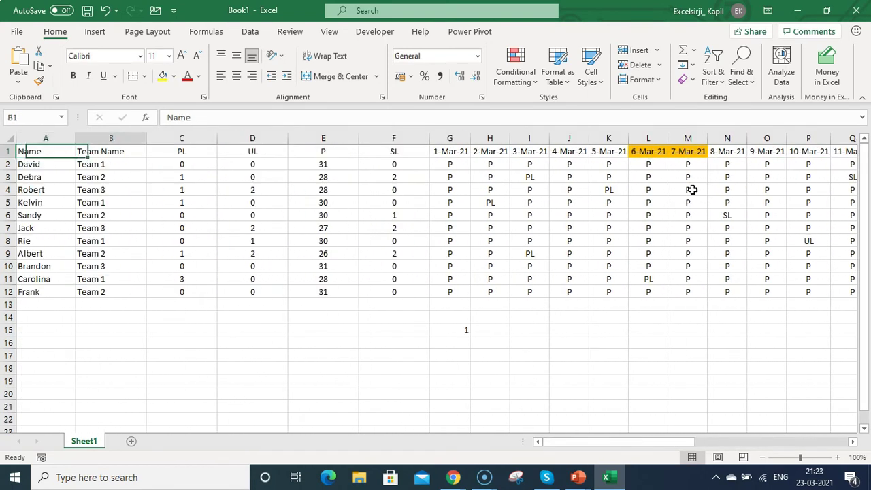
Enter WO in L2 as the first person's attendance mark for 6-Mar-21
key(Right)
key(Right)
key(Right)
key(Right)
key(Right)
key(Right)
key(Right)
key(Right)
key(Right)
key(Right)
key(Right)
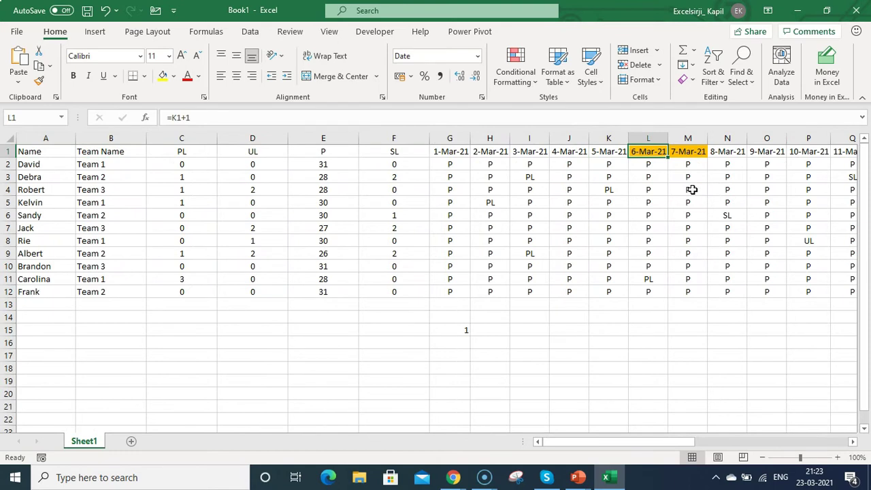
key(Down)
text(WO)
key(Return)
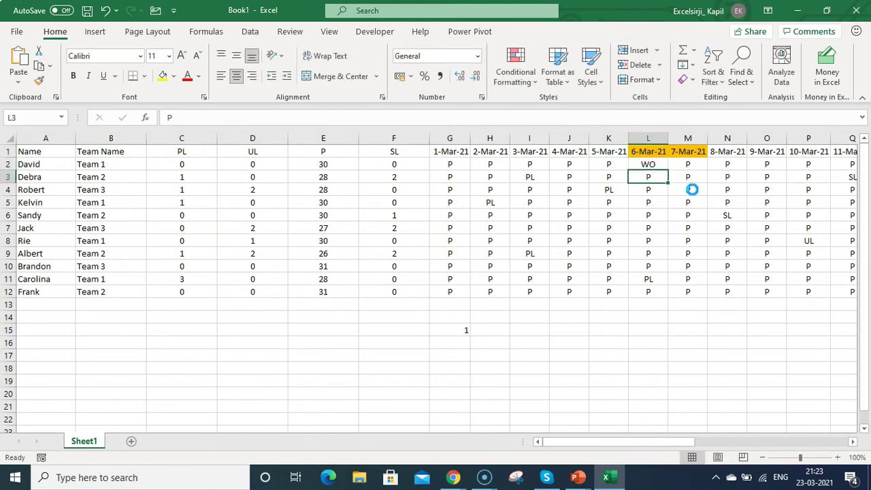
Copy the WO mark from L2 to every person's cells for 6 and 7 March, L2:M12
key(Up)
key(ctrl+c)
key(shift+Down)
key(shift+Down)
key(shift+Down)
key(shift+Right)
key(shift+Down)
key(shift+Down)
key(shift+Down)
key(shift+Down)
key(shift+Down)
key(shift+Down)
key(shift+Down)
key(ctrl+v)
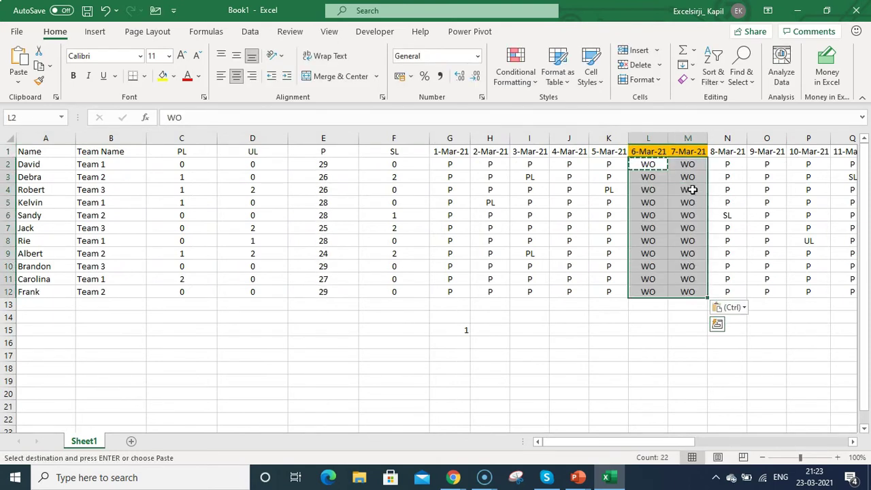
Copy the WO block from L2:M12 to the remaining weekends: 13–14, 20–21 and 27–28 March
key(Escape)
key(ctrl+c)
key(Right)
key(Right)
key(Right)
key(Right)
key(Right)
key(Right)
key(Right)
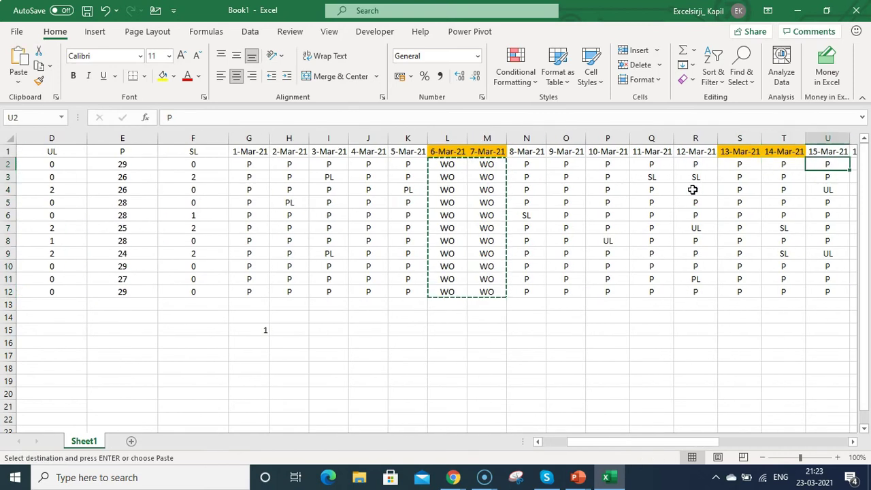
key(ctrl+v)
key(Home)
key(Escape)
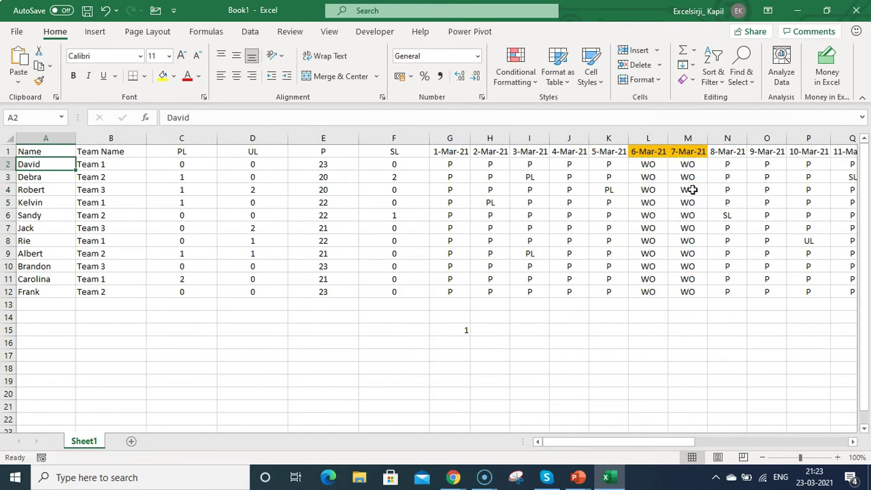
Examine the first week's weekday marks alongside the WO entries for 6 and 7 March
key(Right)
key(Right)
key(Right)
key(Right)
key(Right)
key(Right)
key(Right)
key(Right)
key(Right)
key(Right)
key(Right)
key(Right)
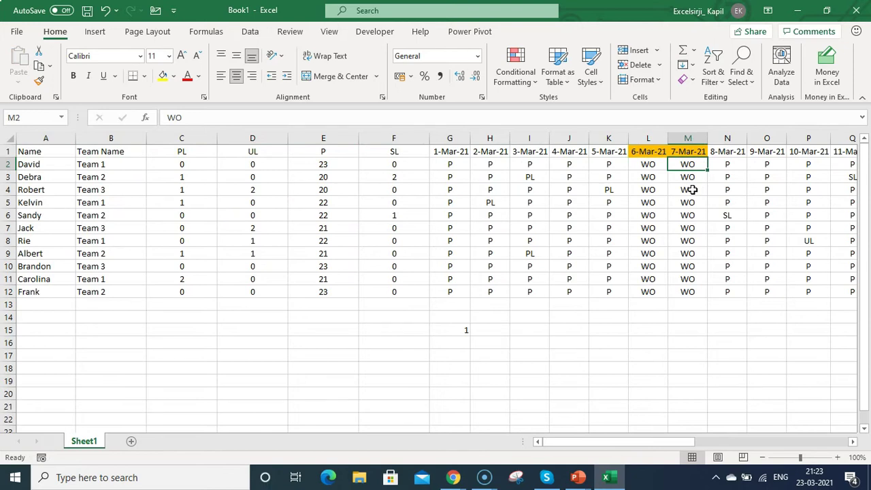
drag(450, 168, 661, 253)
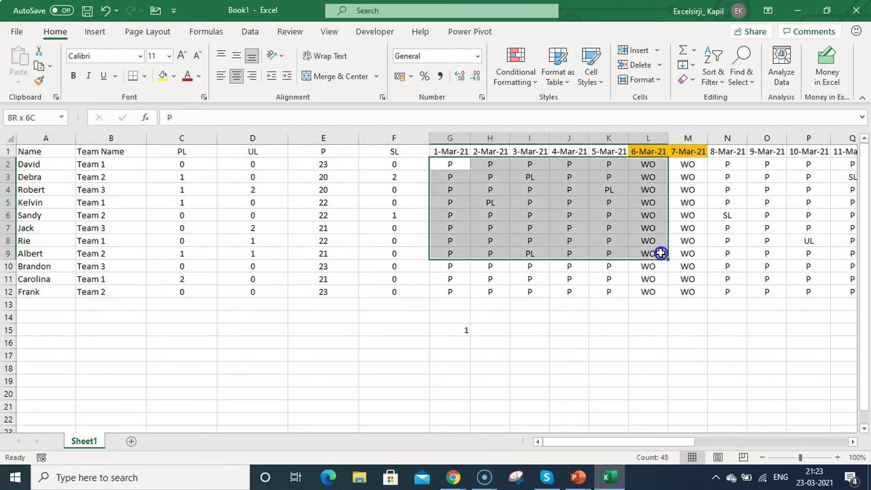
click(653, 166)
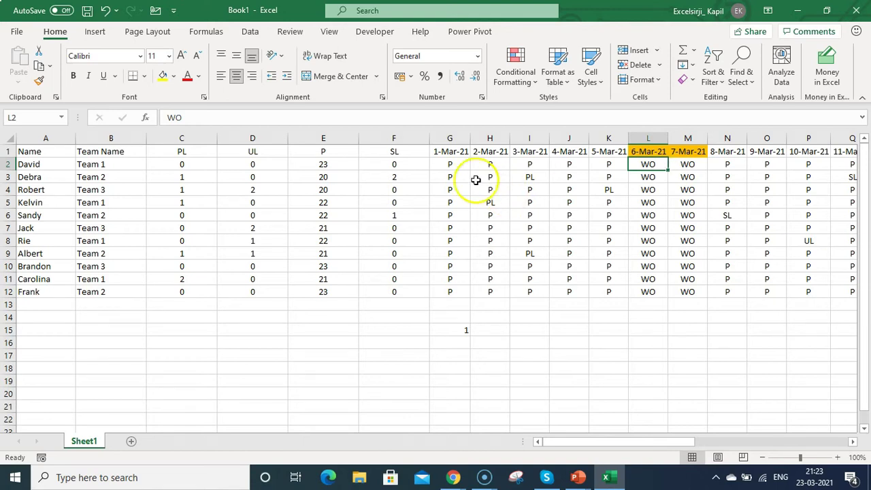
drag(451, 166, 603, 292)
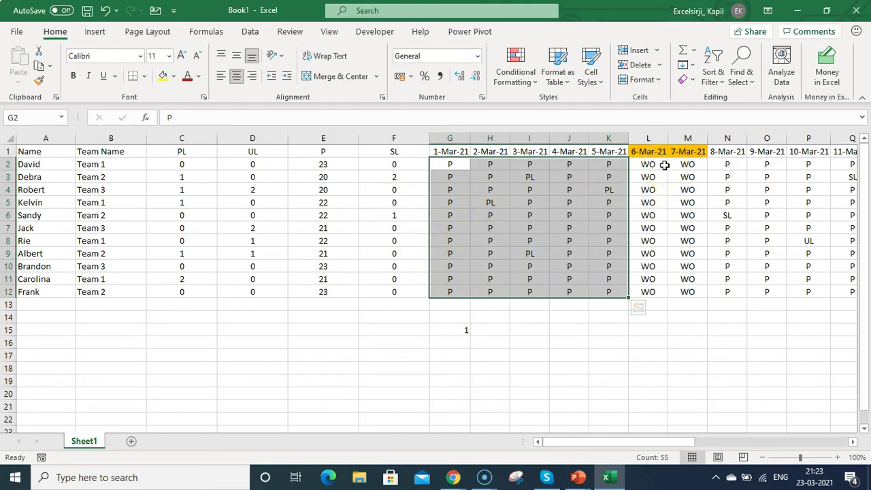
Clear the WEEKDAY test formula from G15
click(452, 331)
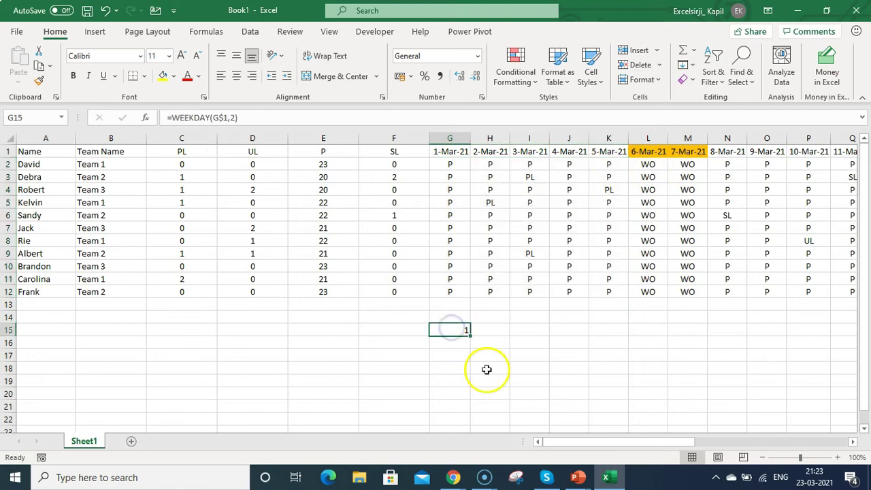
key(Delete)
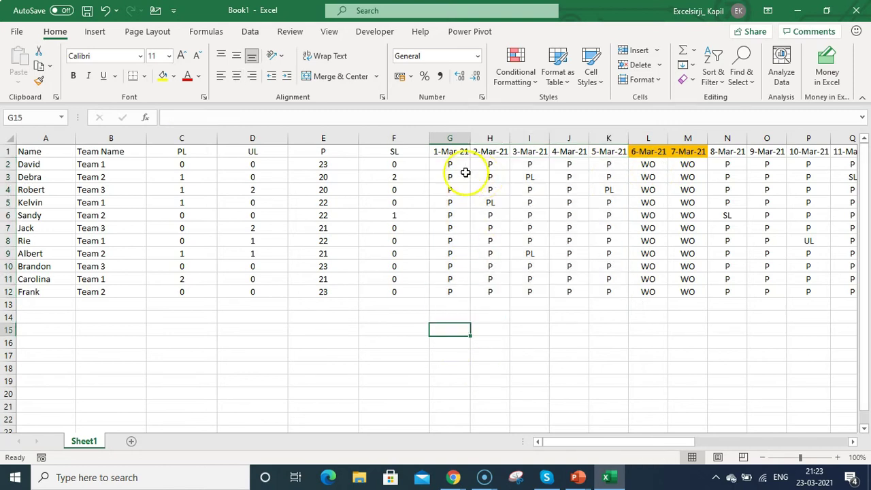
click(454, 166)
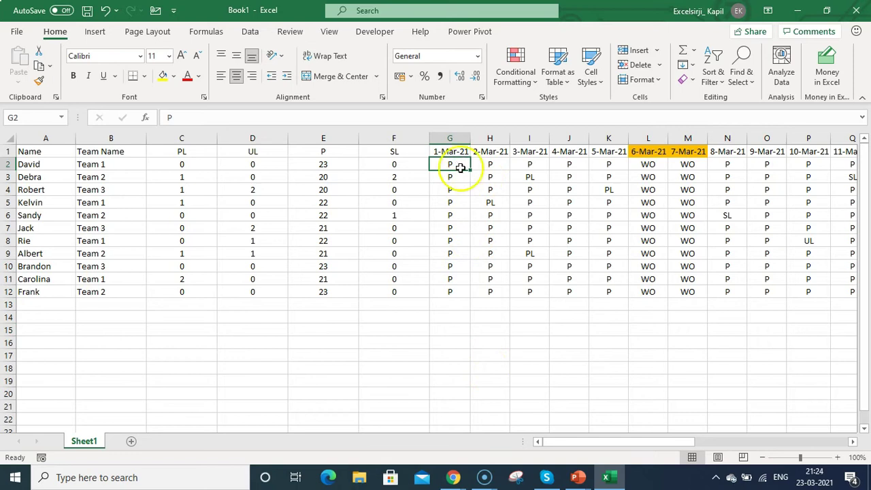
click(515, 179)
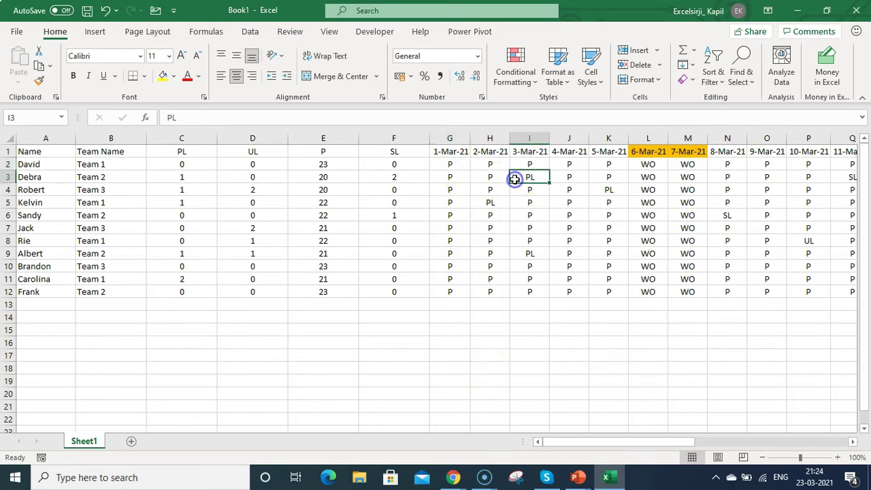
click(491, 204)
click(799, 238)
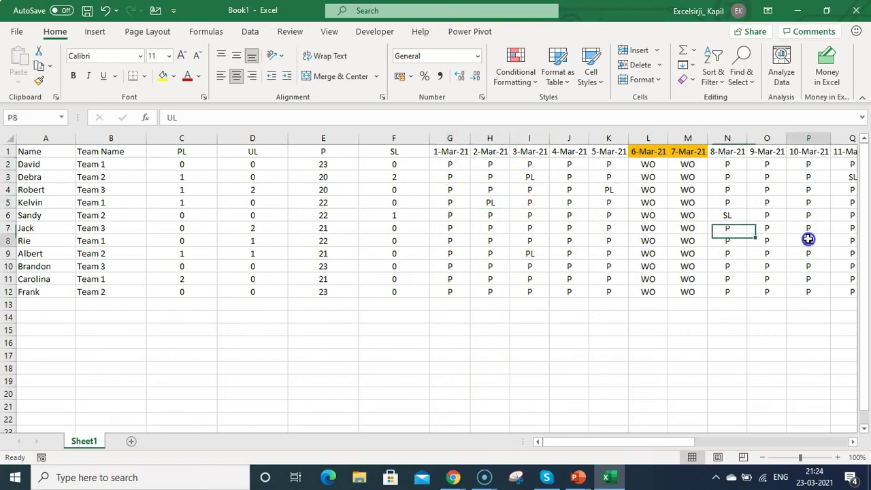
click(728, 215)
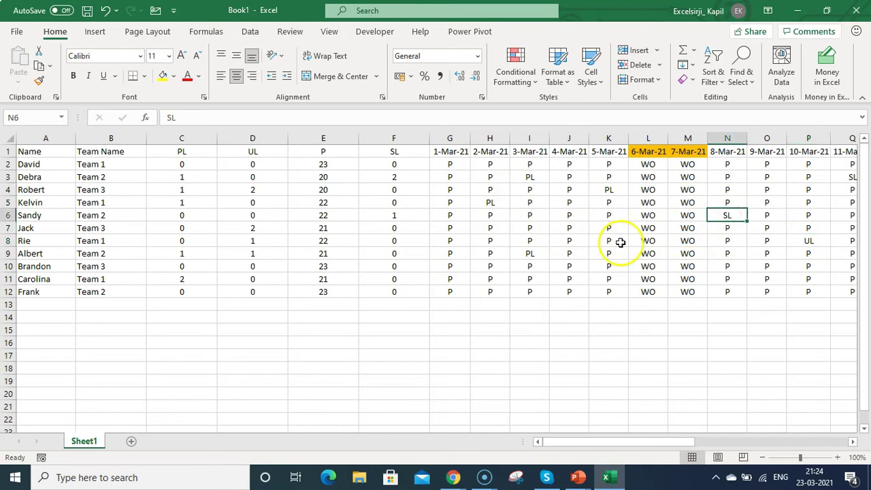
Start a new formula-based conditional formatting rule for the attendance marks in G2:AK12
click(450, 164)
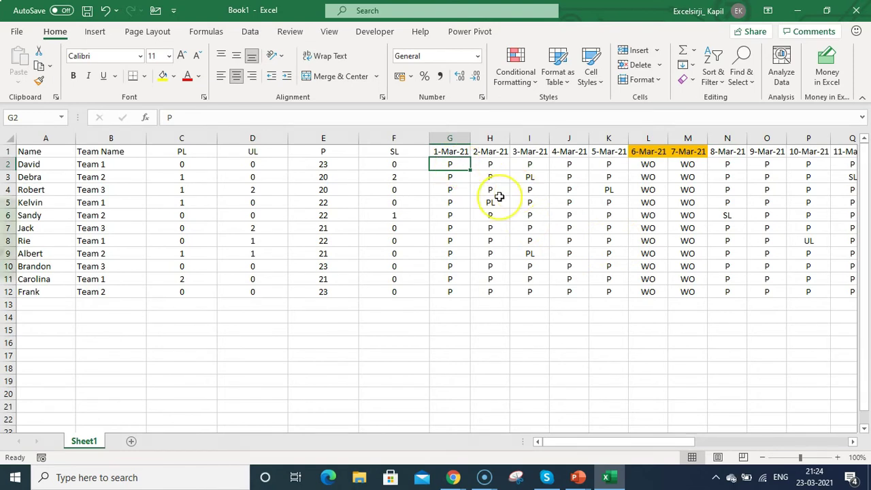
key(ctrl+shift+Down)
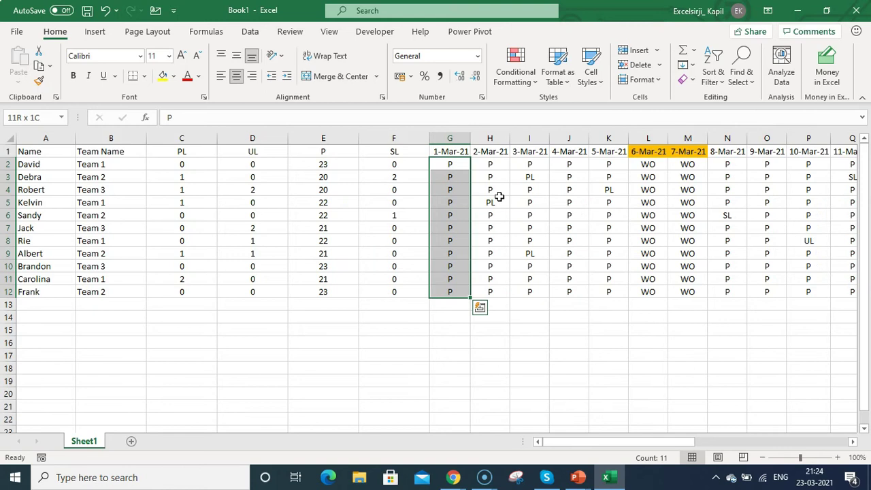
key(ctrl+shift+Right)
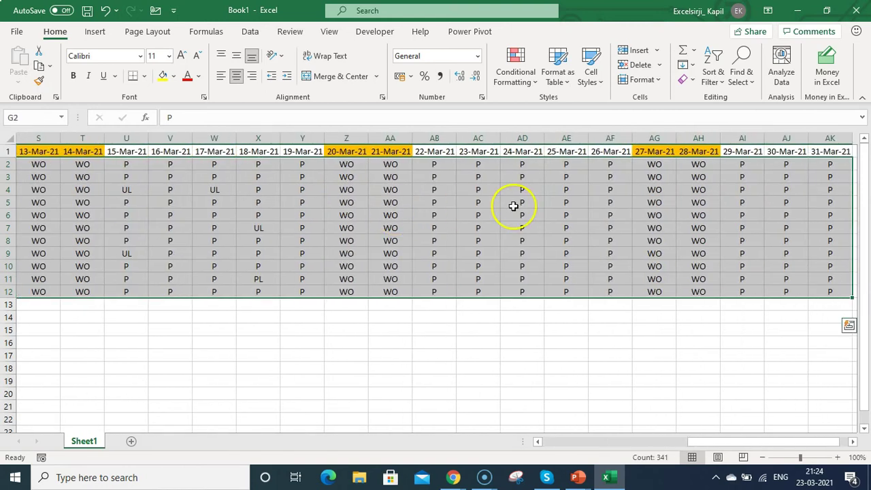
drag(765, 442, 576, 441)
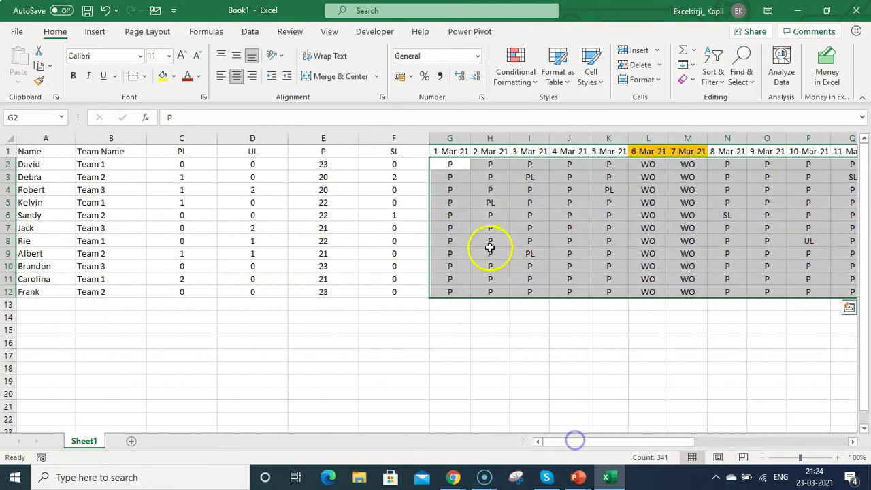
click(534, 81)
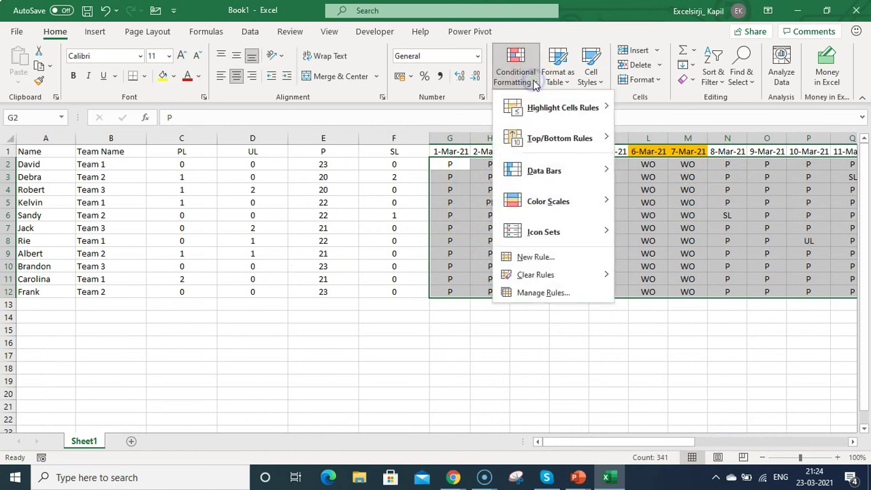
click(534, 82)
click(518, 82)
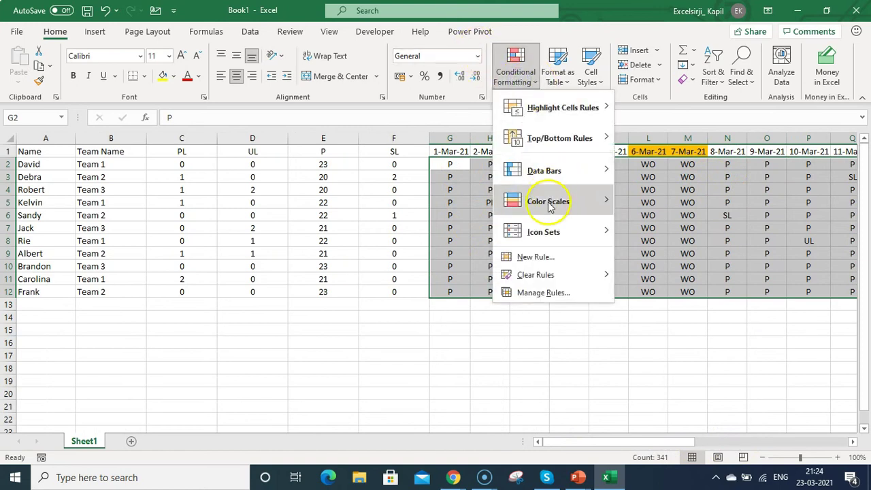
click(536, 257)
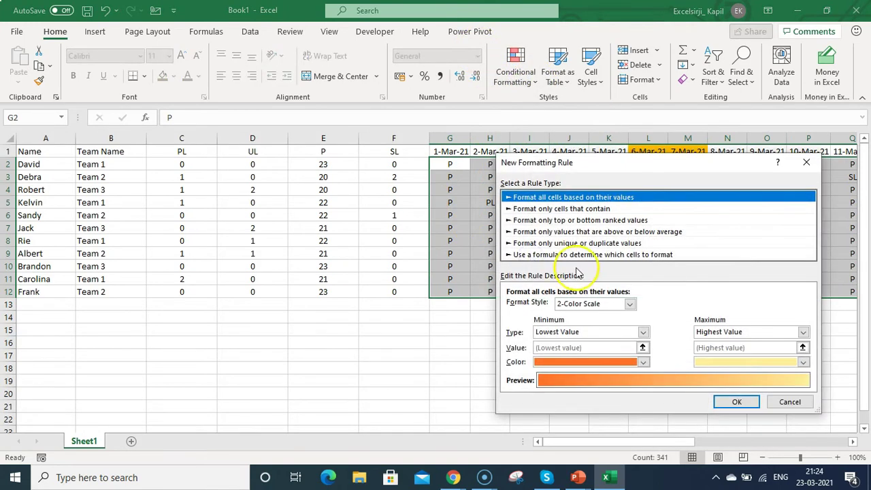
click(516, 255)
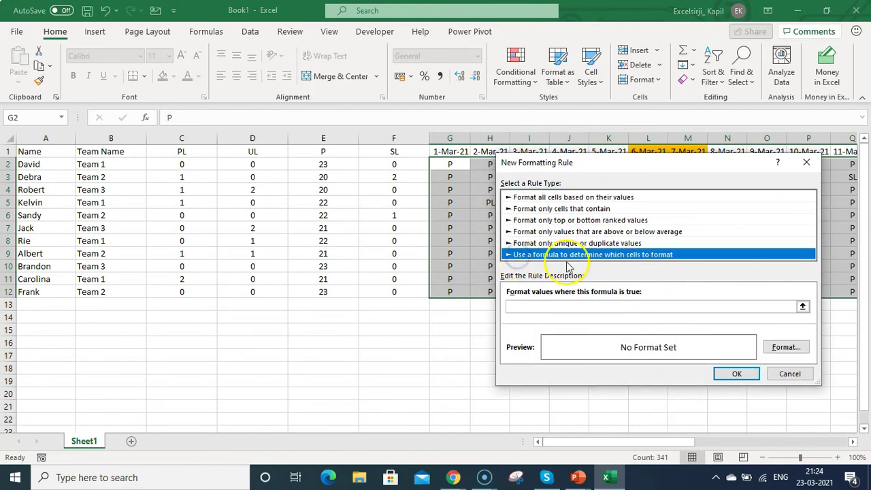
Set the attendance rule's formula to =G2="P", keeping the cell reference relative
click(583, 307)
text(=)
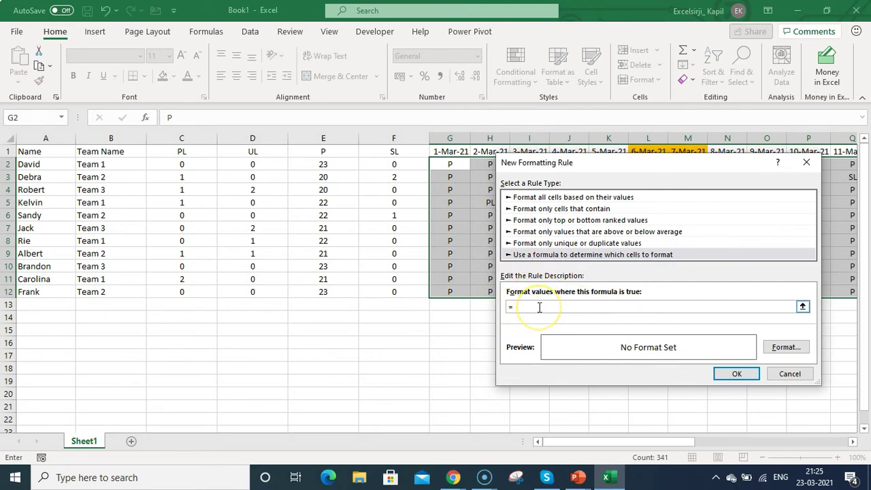
text(G)
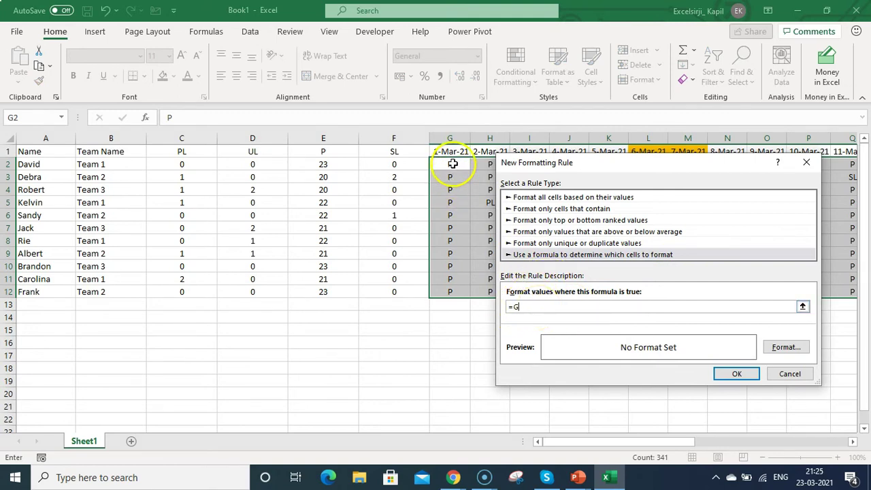
text(2)
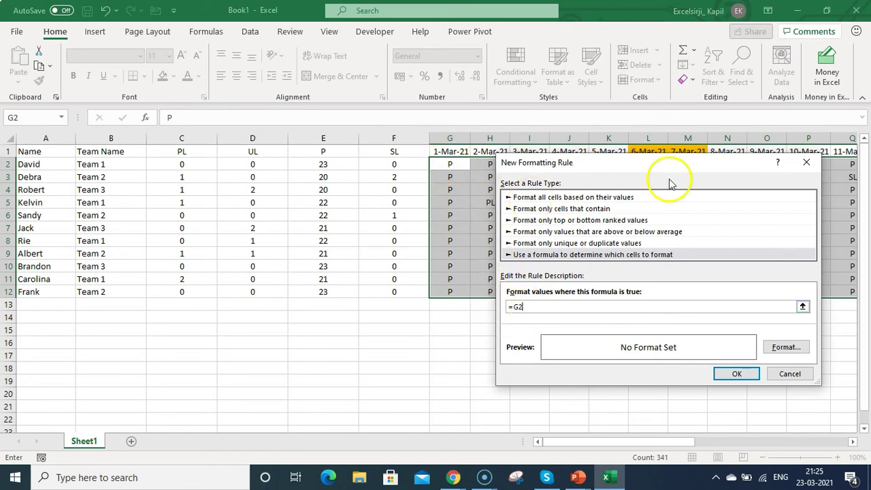
click(537, 307)
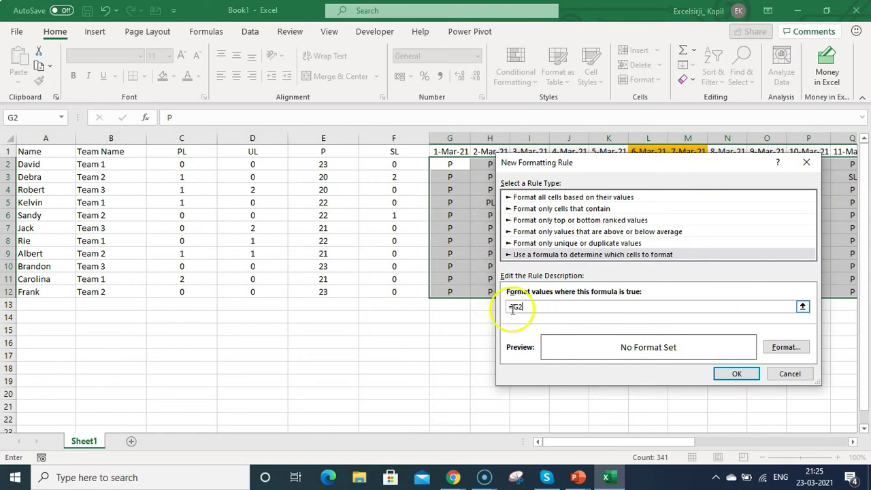
click(538, 314)
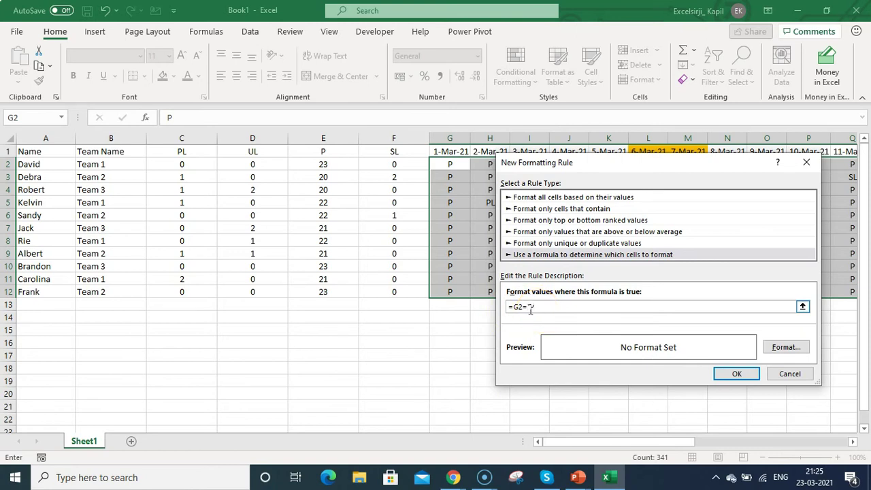
Give the P rule a standard light green background fill and apply it to the attendance marks
click(787, 347)
click(616, 129)
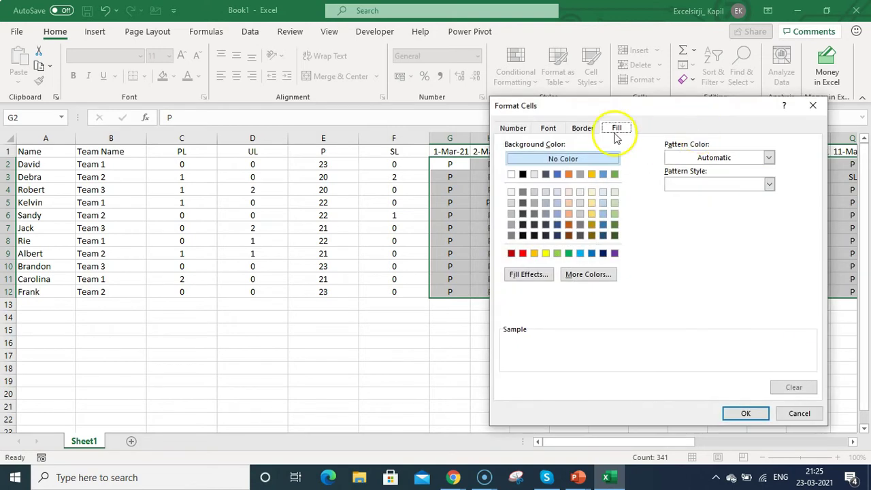
click(557, 253)
click(746, 415)
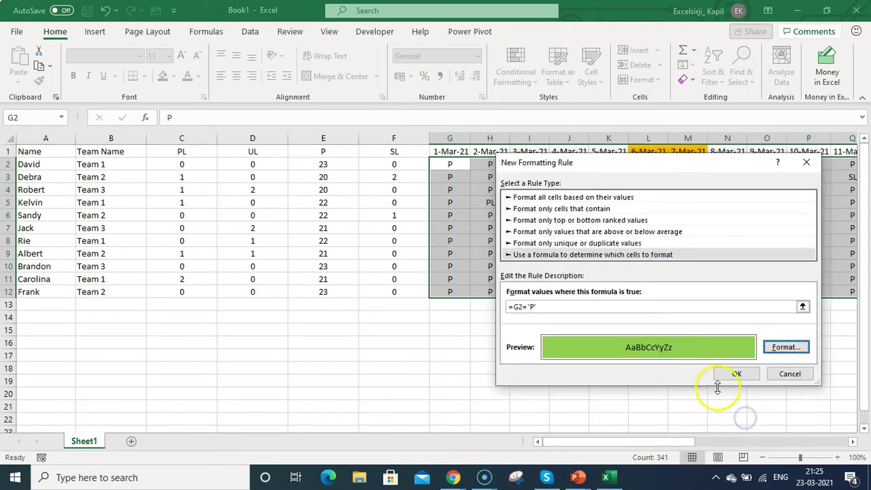
click(738, 373)
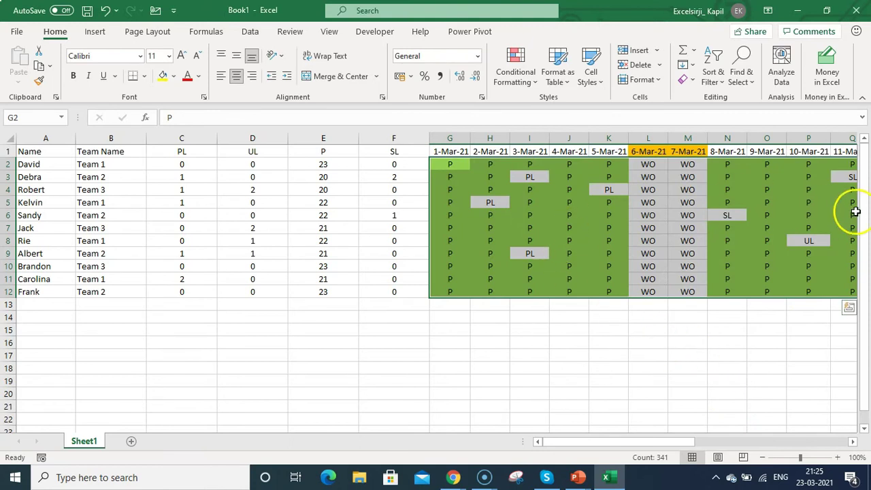
click(552, 315)
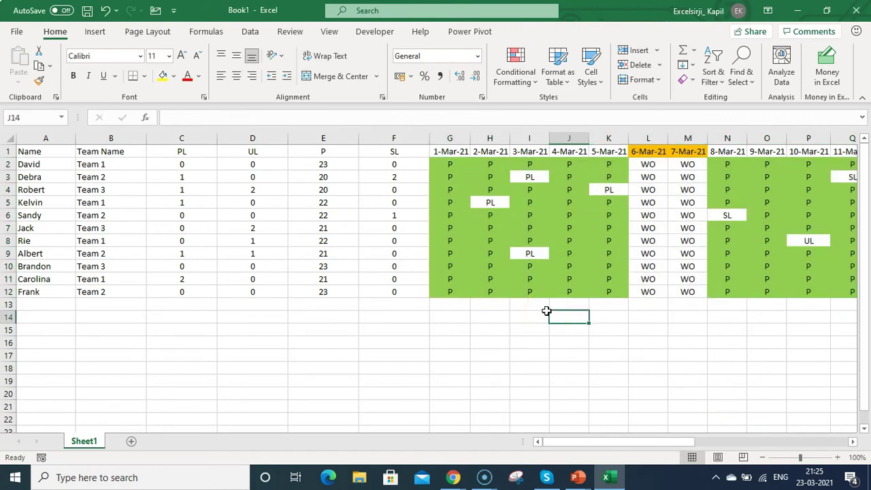
Select all attendance marks in G2:AK12, from the first to the last day of March
click(448, 164)
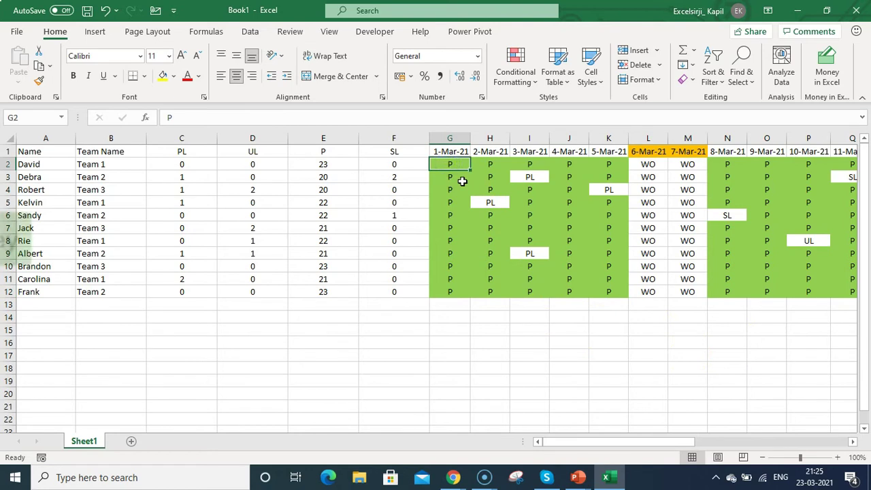
key(ctrl+shift+Down)
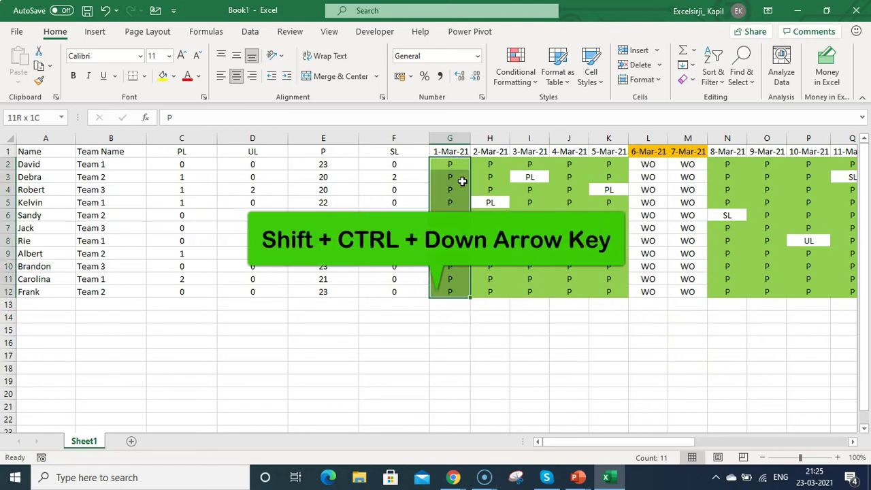
key(ctrl+shift+Right)
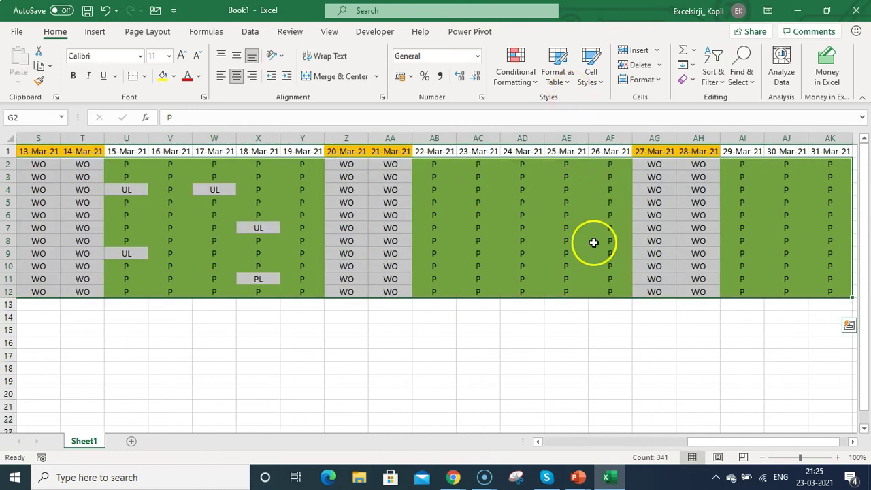
click(517, 76)
click(560, 268)
click(789, 388)
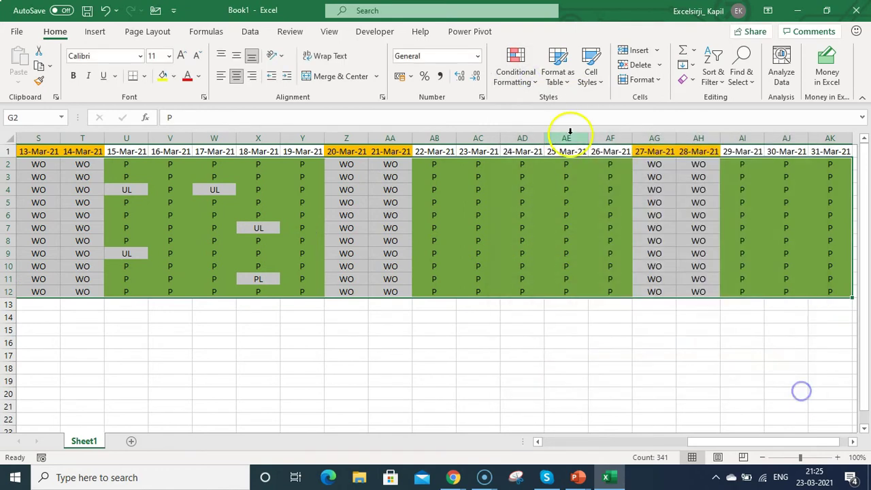
Create a new formula-based conditional formatting rule for the selected marks with the formula =G2="UL"
click(534, 82)
click(536, 257)
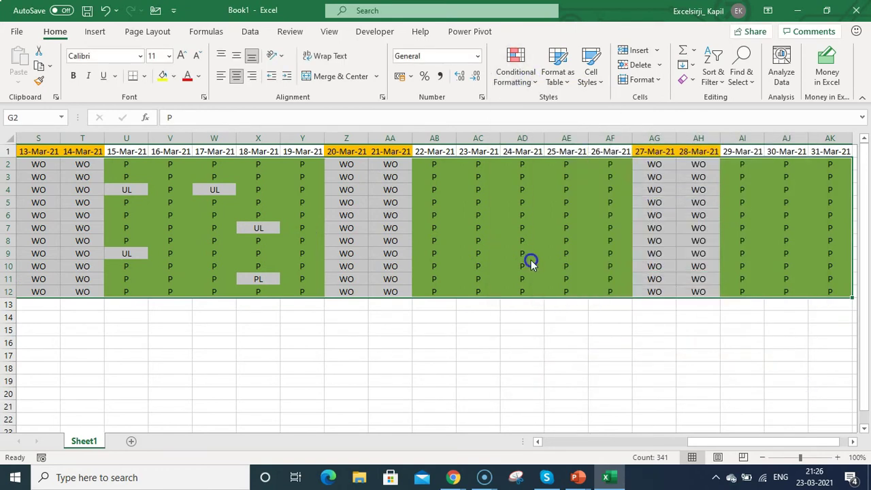
click(542, 241)
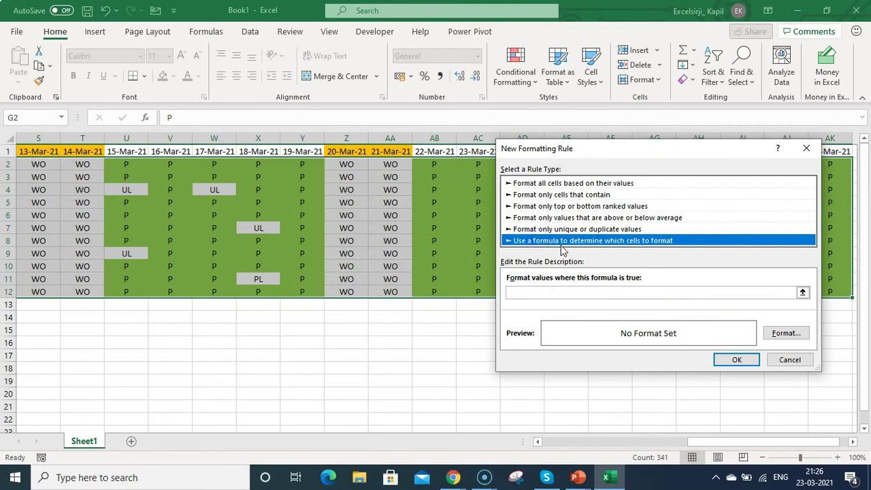
click(560, 292)
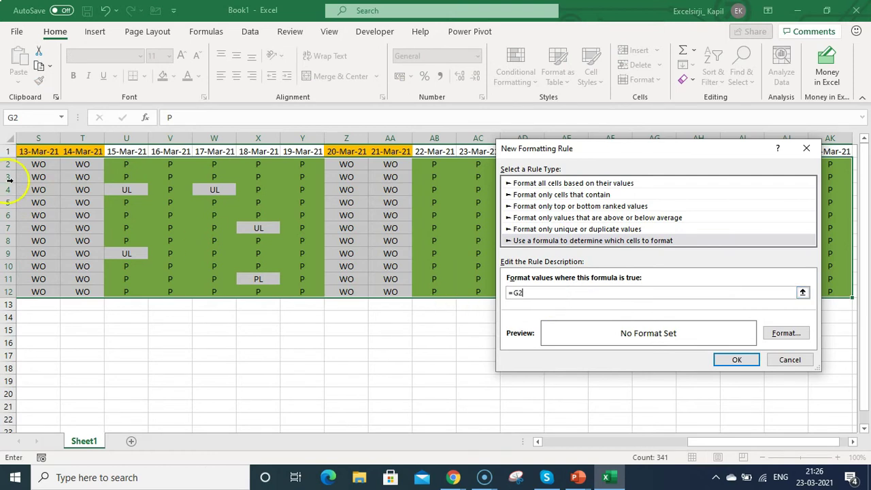
drag(720, 444, 571, 444)
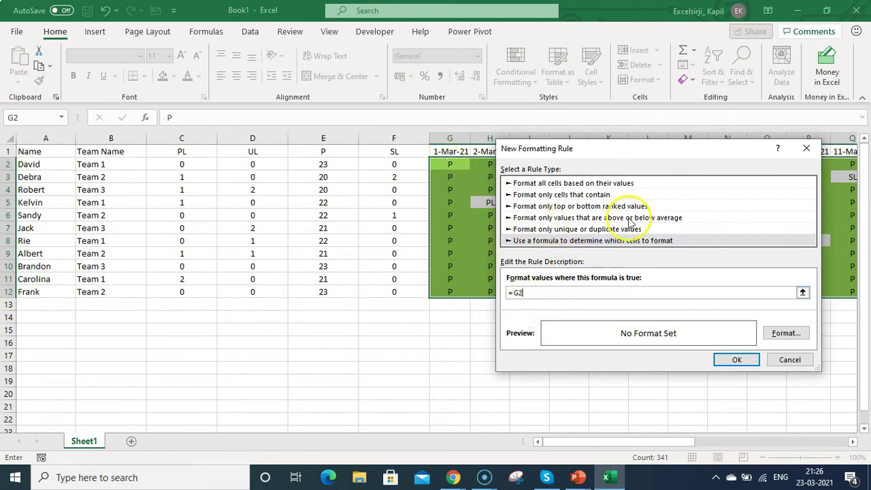
click(547, 294)
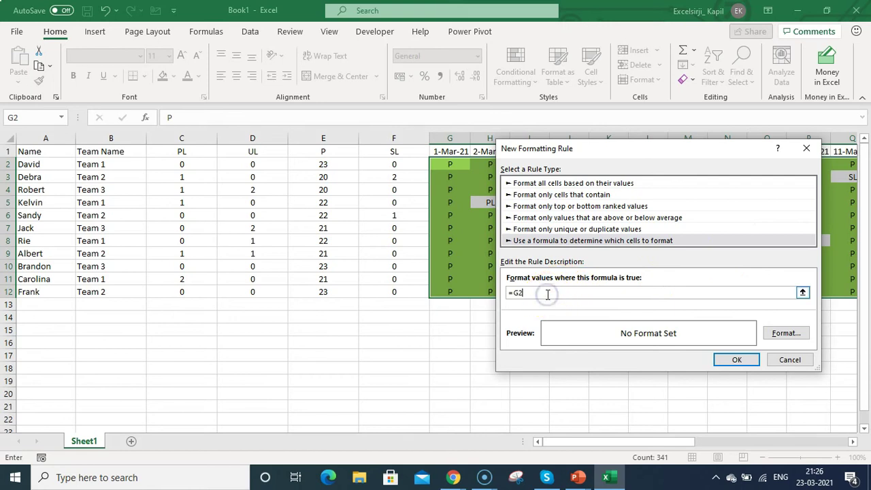
key(BackSpace)
Give the UL rule a standard red background fill and apply it to the attendance marks
click(784, 333)
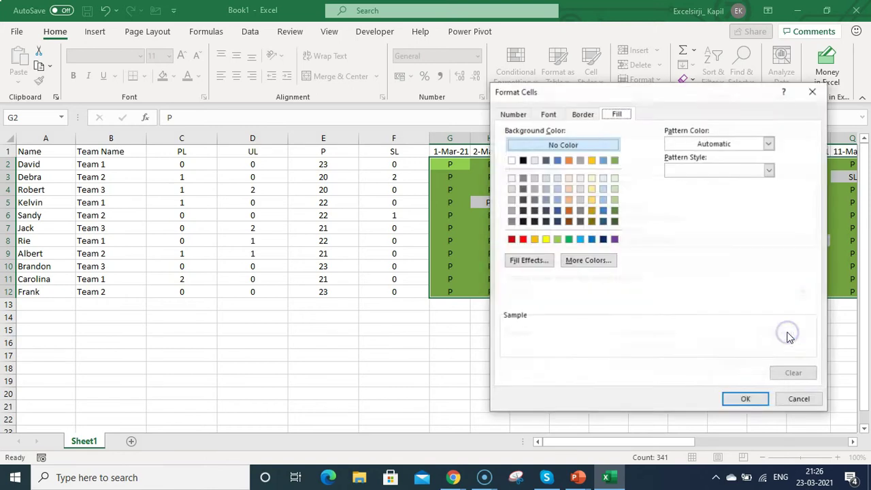
click(523, 239)
click(748, 397)
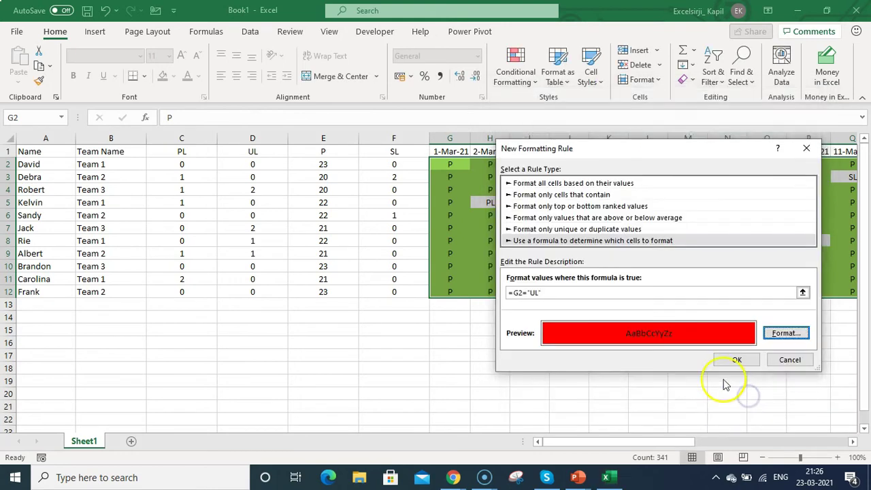
click(738, 361)
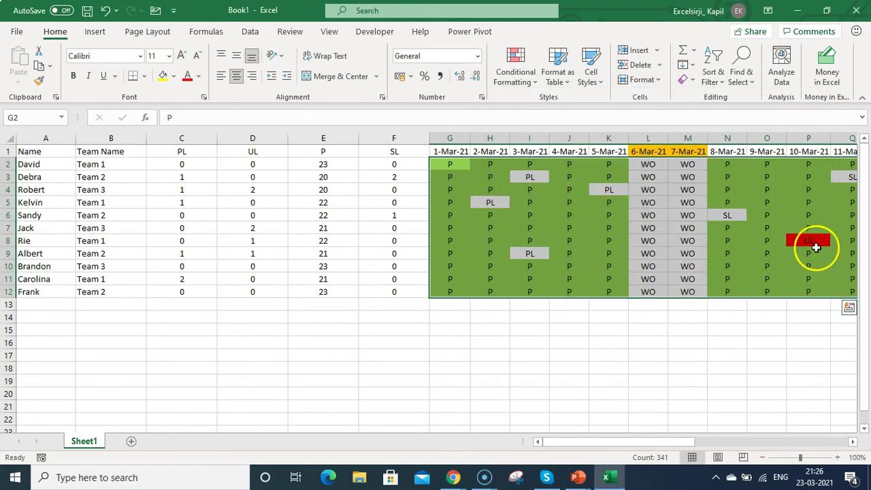
Review the highlighting of the UL marks across the dates, and return to the start of row 8
click(813, 243)
key(Right)
key(Right)
key(Right)
key(Right)
key(Right)
key(Right)
key(Right)
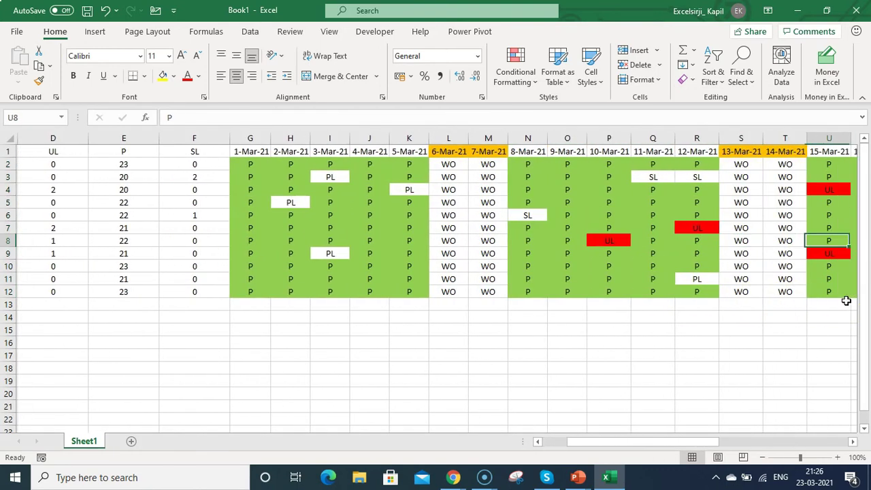
key(Right)
key(Right)
key(Home)
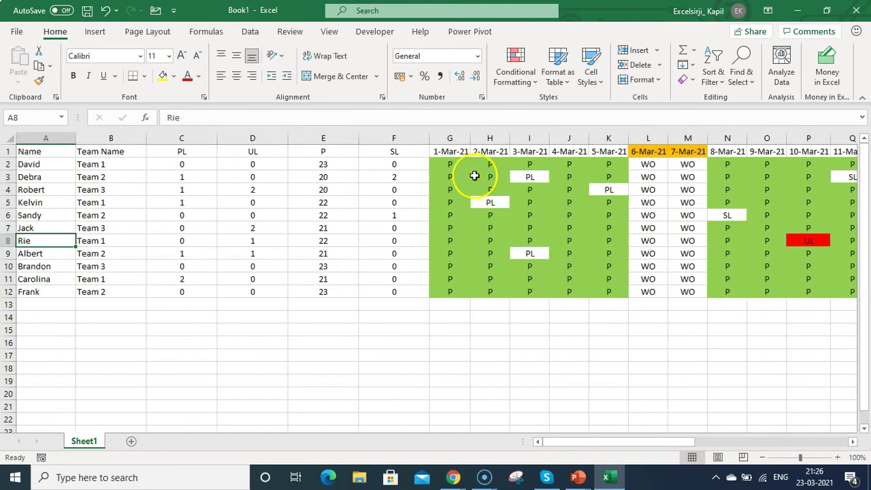
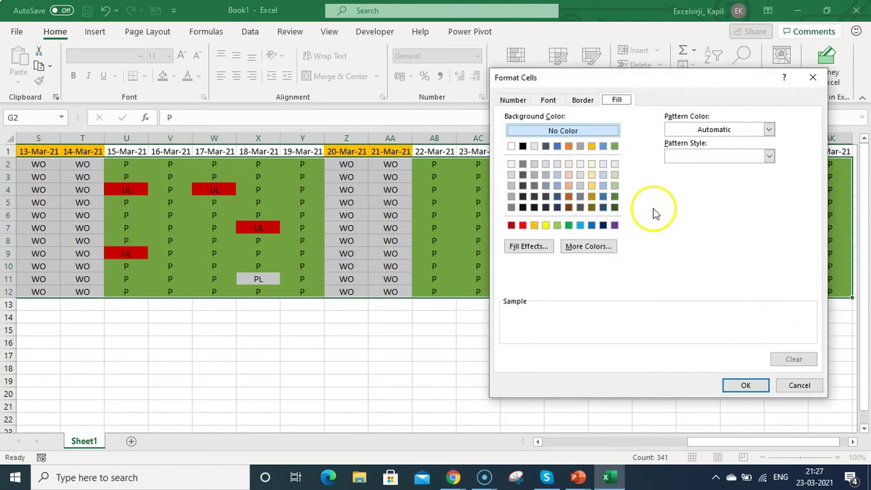
Give the WO rule a medium grey background fill and apply it to the attendance marks
click(512, 186)
click(746, 385)
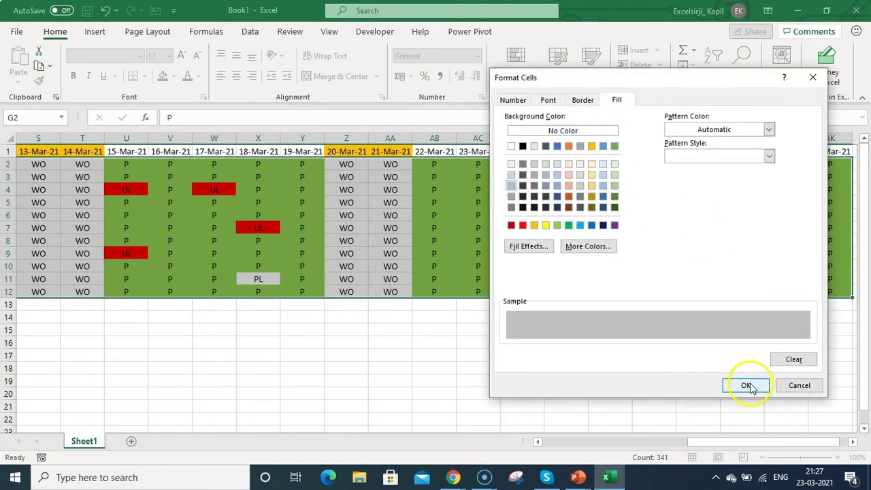
click(733, 344)
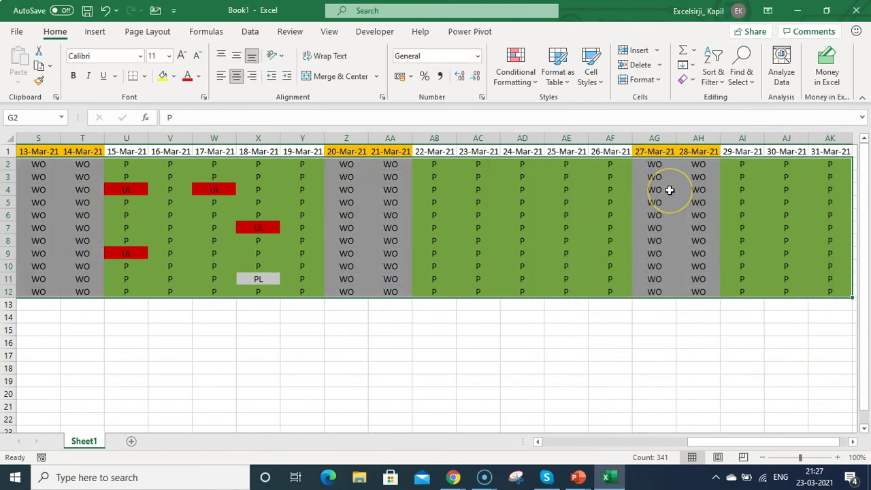
Create another formula-based conditional formatting rule for G2:AK12 with the formula =G2="PL"
click(515, 78)
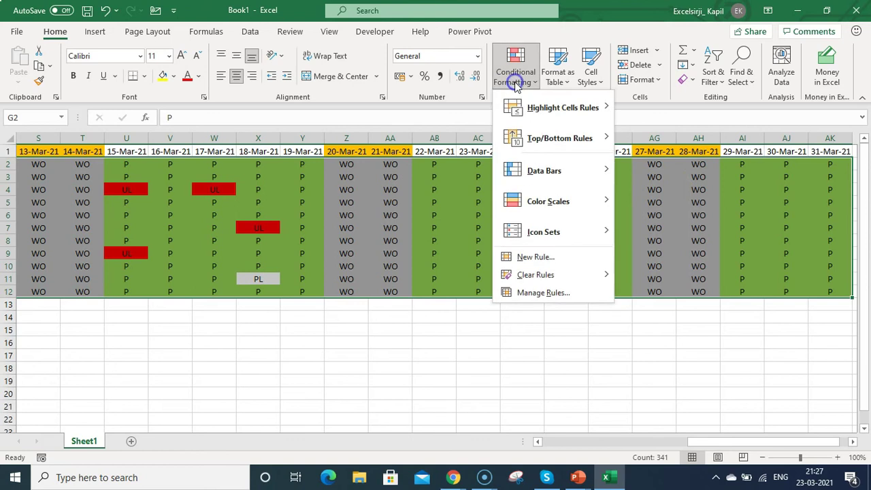
click(532, 258)
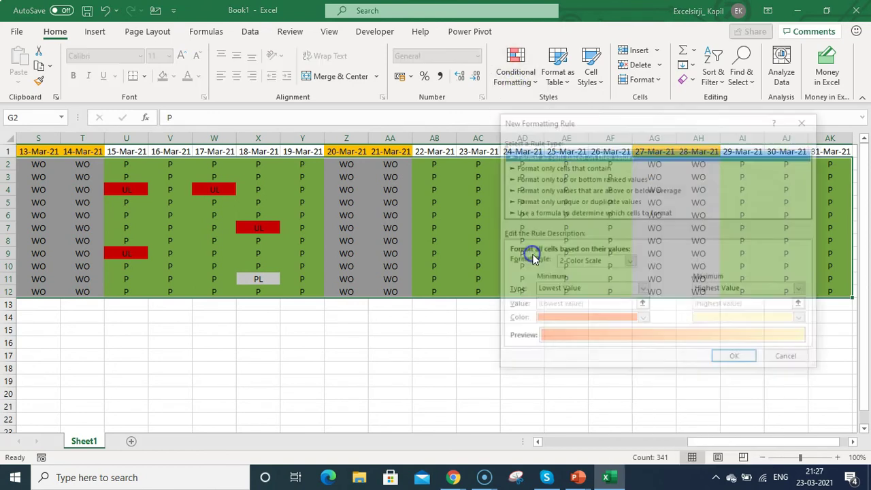
click(535, 213)
click(526, 266)
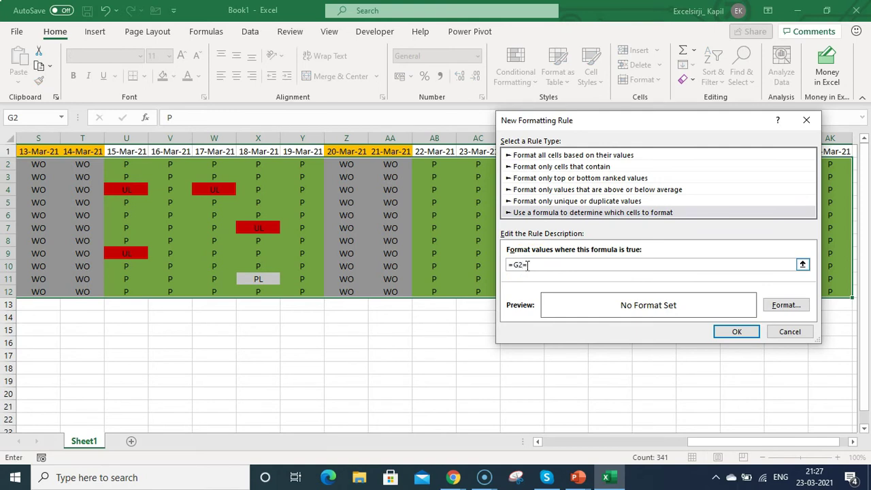
click(555, 265)
click(528, 264)
text('PL)
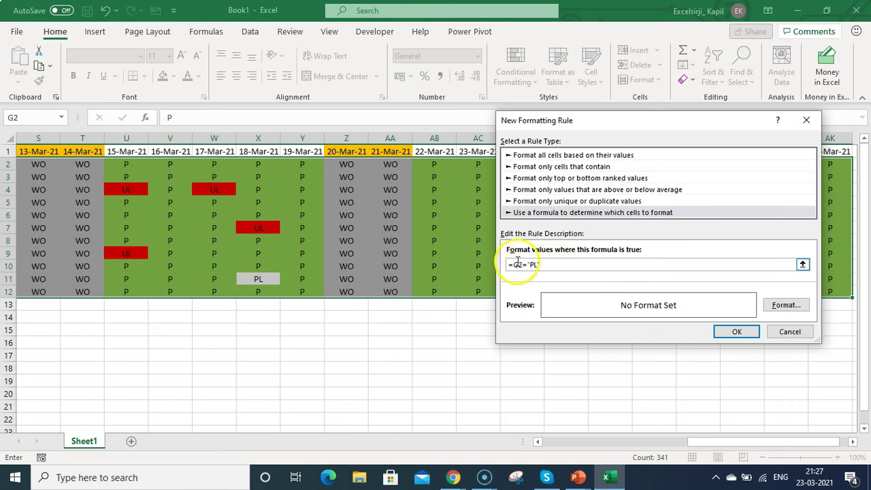
Try moving through the PL rule's formula and remove the stray +$F$2 reference from it
click(549, 265)
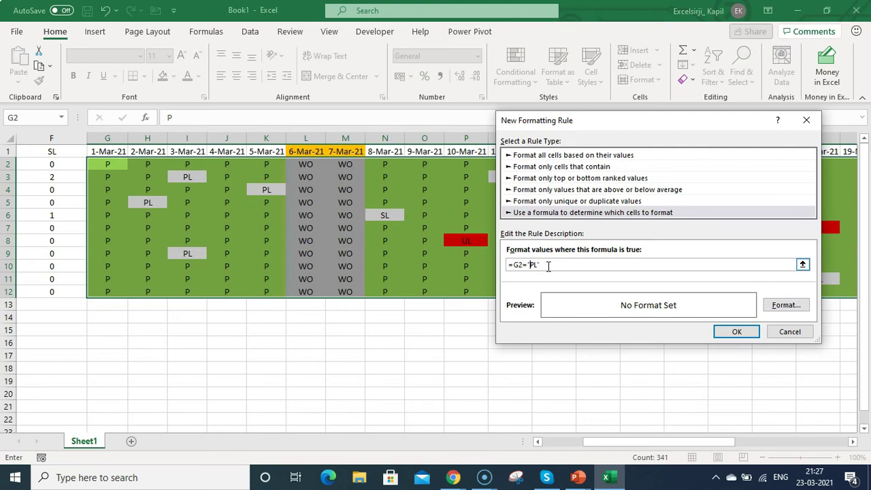
click(549, 267)
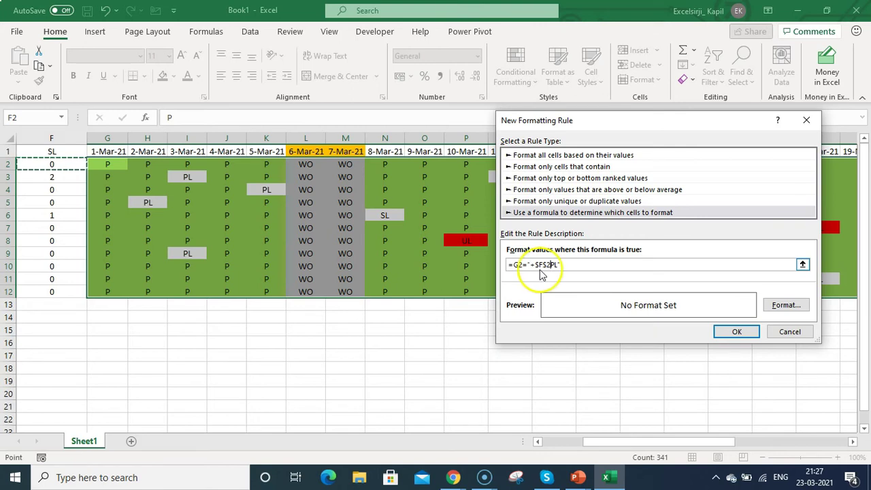
key(BackSpace)
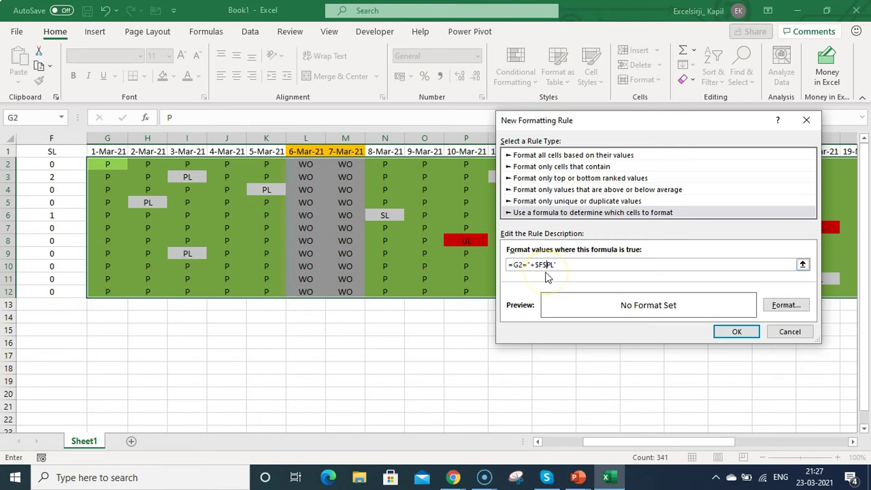
click(578, 267)
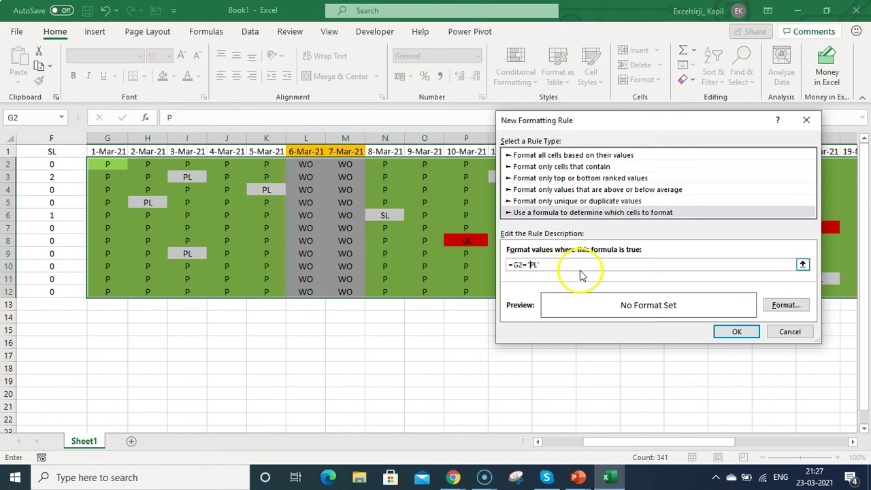
click(540, 270)
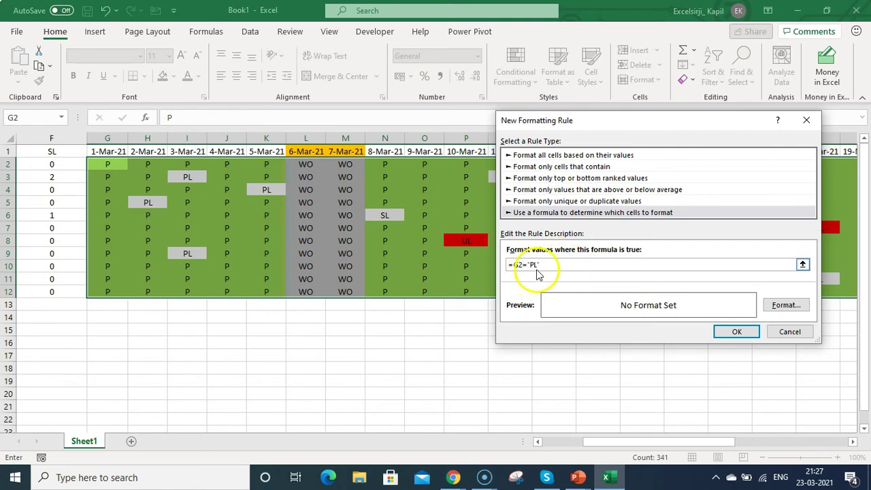
Give the PL rule a standard orange background fill and apply it to the attendance marks
click(787, 305)
click(624, 88)
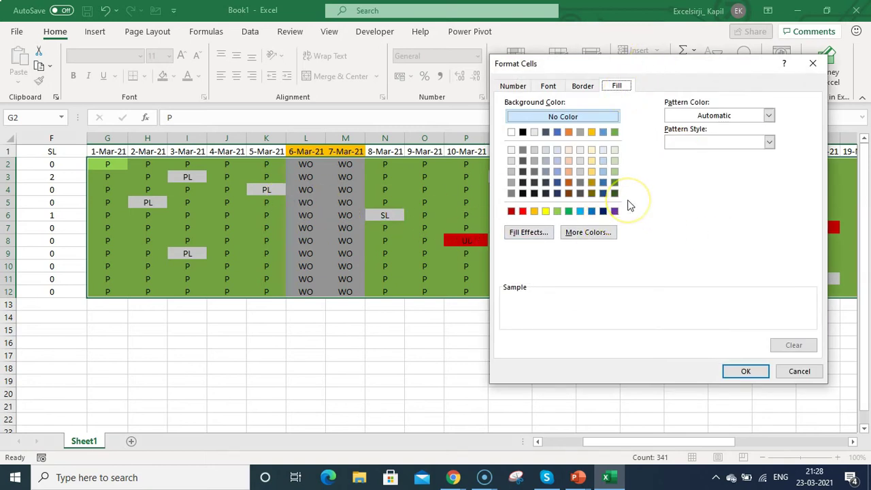
click(547, 211)
click(535, 212)
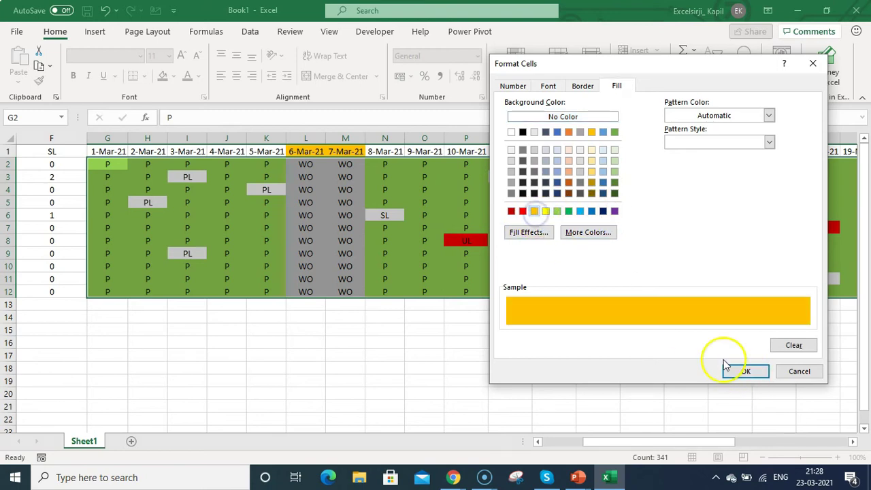
click(746, 372)
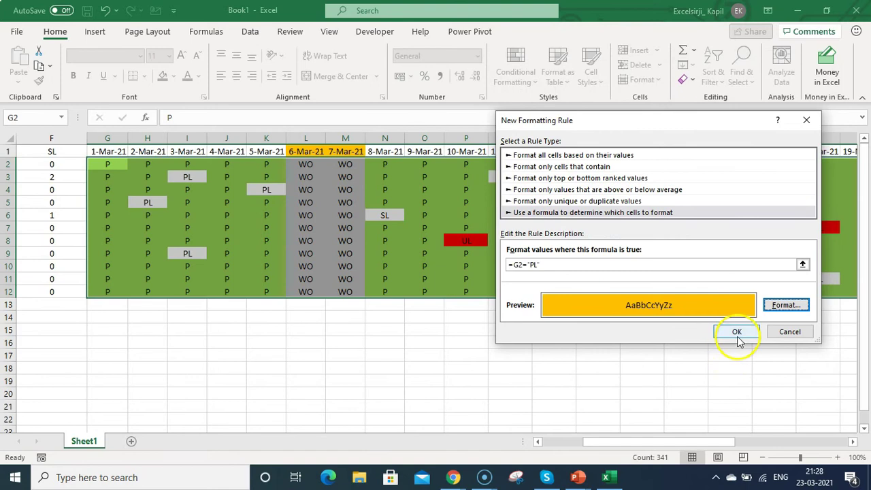
click(738, 333)
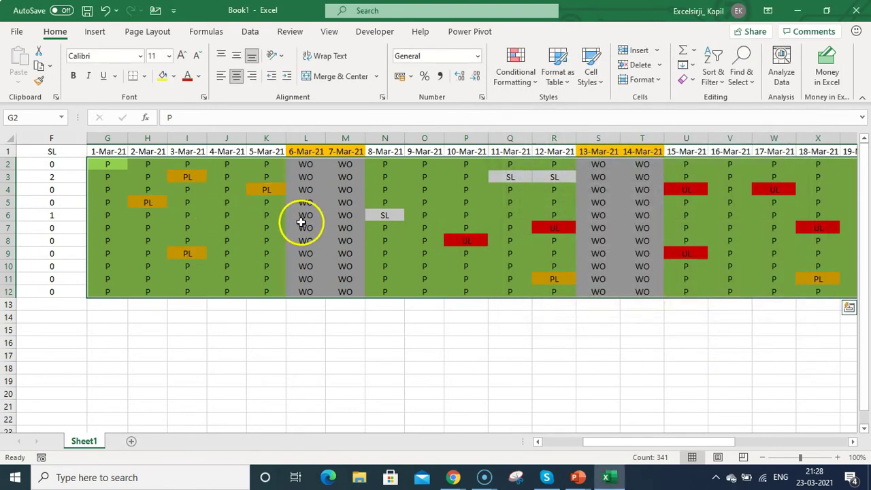
Create another formula-based conditional formatting rule for the attendance marks G2:AK12 with the formula =G2=SL
click(515, 72)
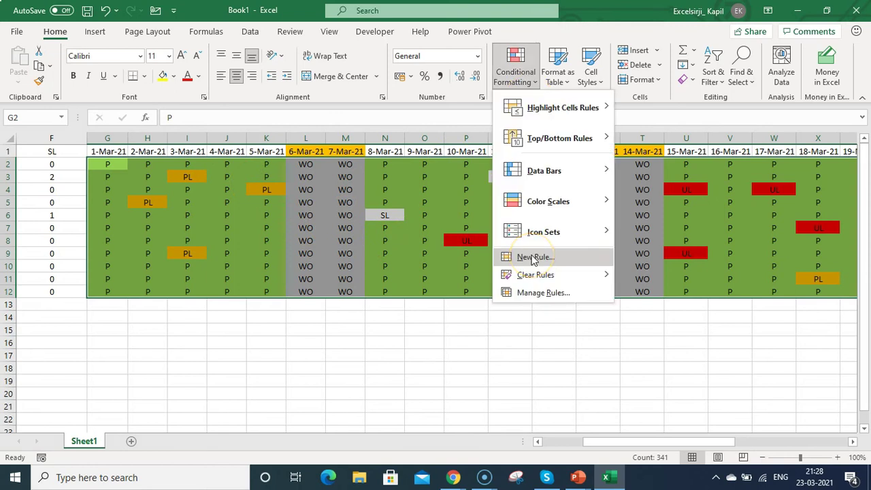
click(533, 257)
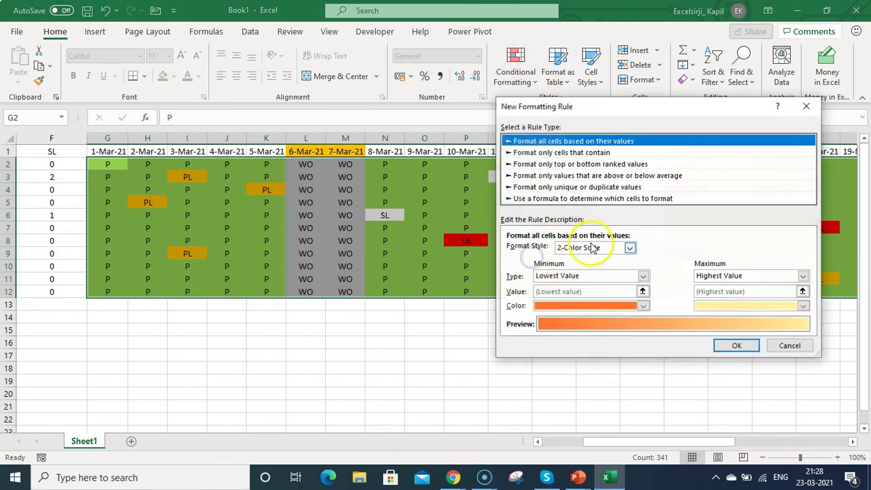
click(548, 198)
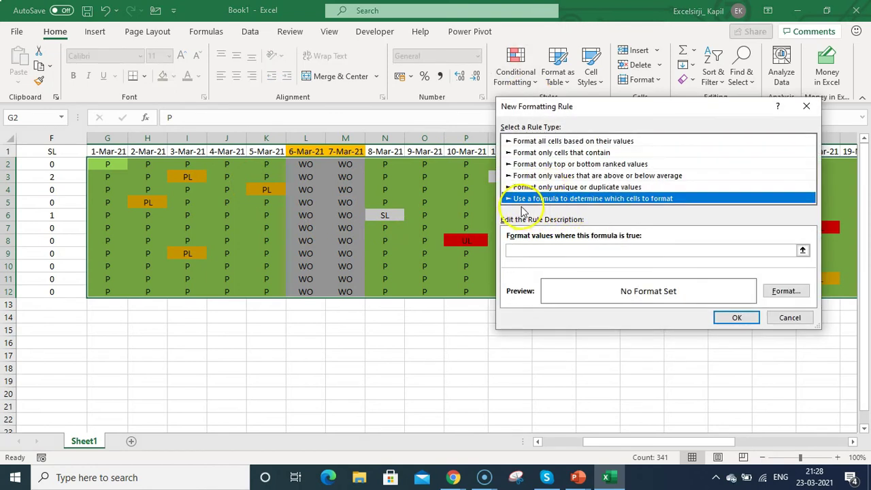
click(553, 250)
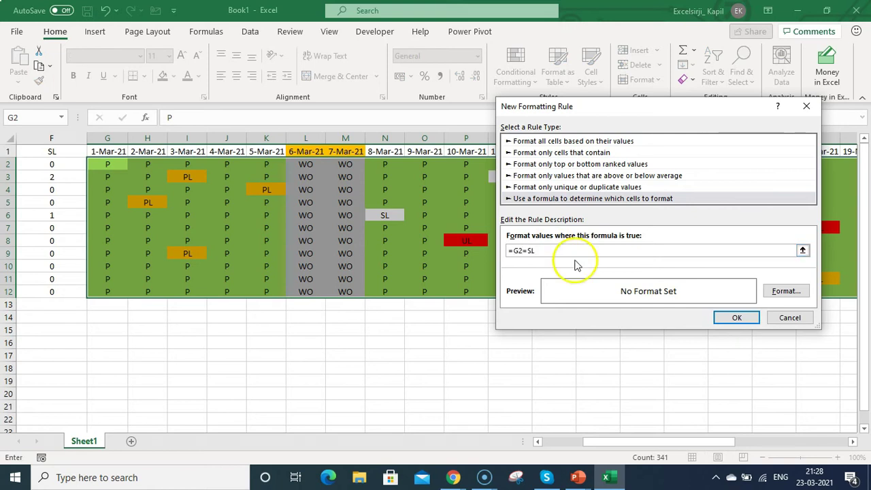
Give the SL rule a yellow background fill, correct its formula to =G2="SL", and apply it to the attendance marks
click(779, 294)
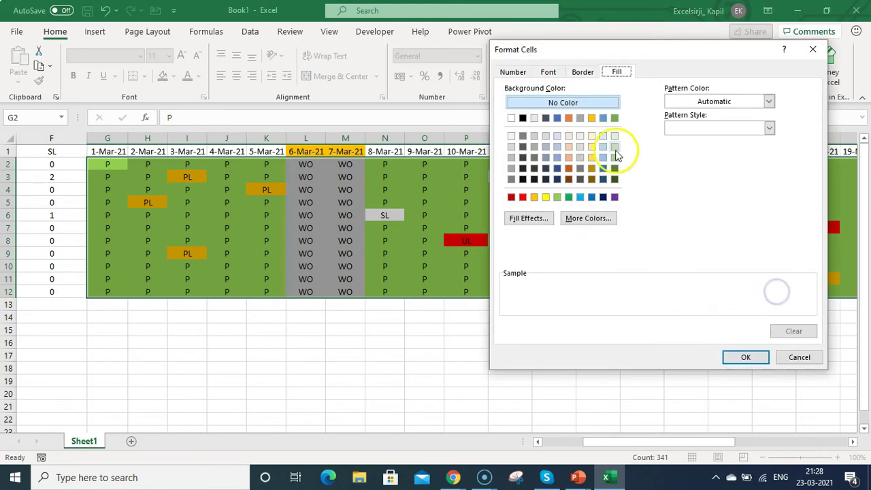
click(546, 197)
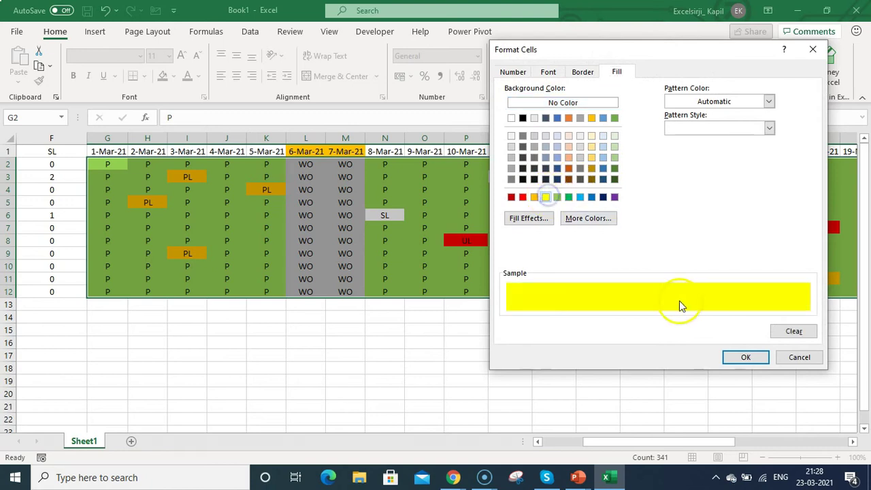
click(746, 357)
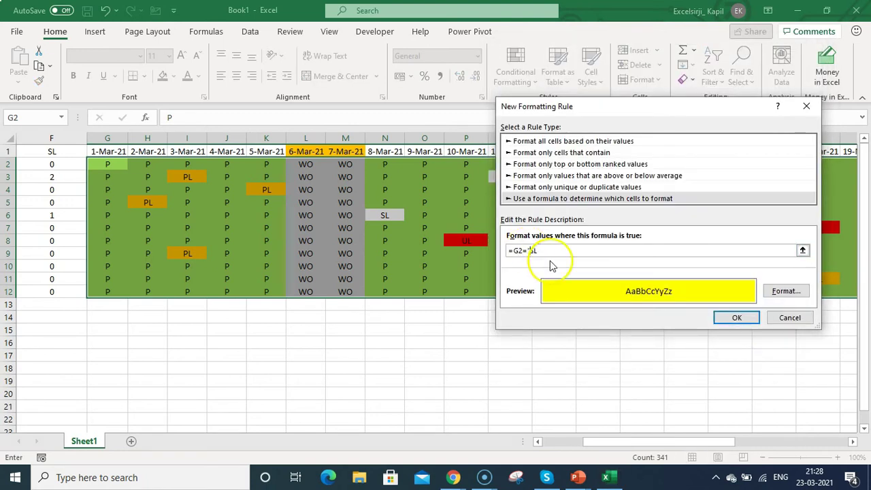
click(546, 252)
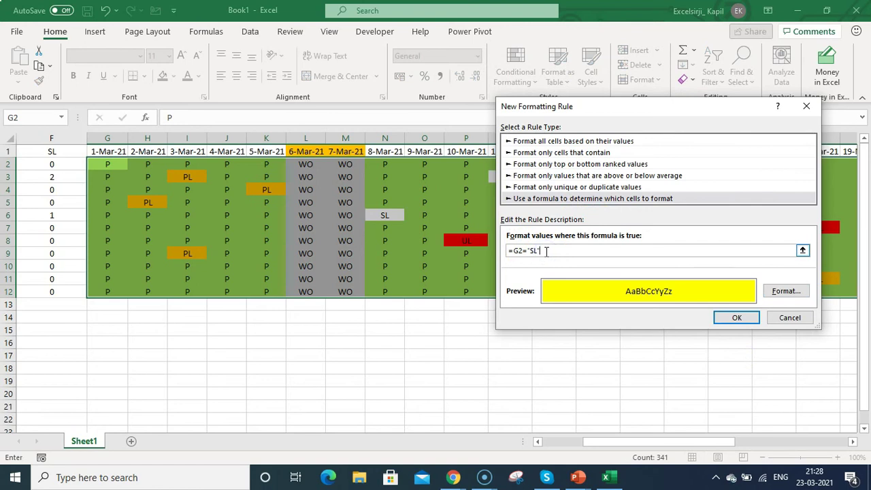
click(724, 315)
click(509, 205)
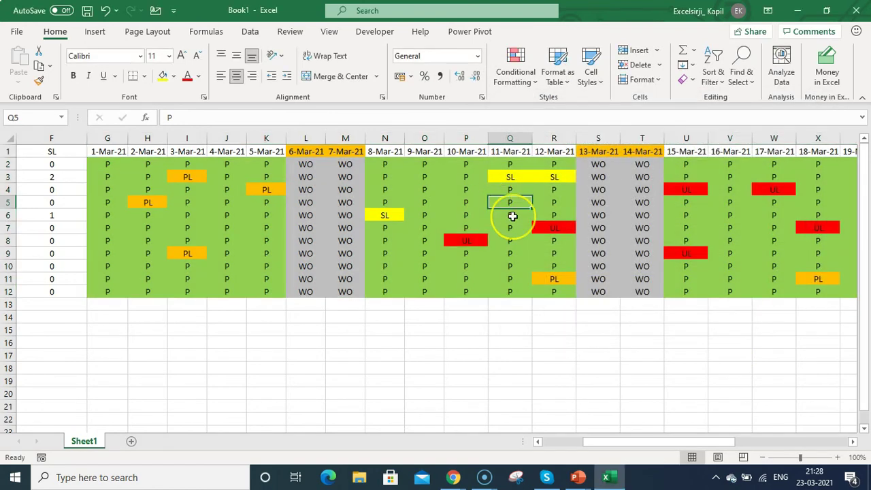
Review row 5 of the sheet from the totals across to the 7-Mar-21 attendance column
key(Home)
key(Right)
key(Right)
key(Right)
key(Right)
key(Right)
key(Right)
key(Right)
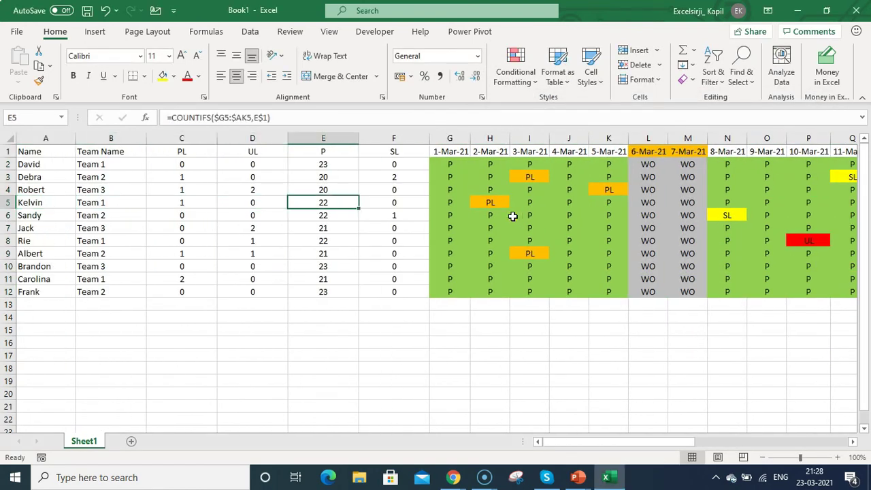
key(Right)
key(Right)
key(Right)
key(Right)
key(Right)
key(Up)
key(Up)
key(Up)
key(Up)
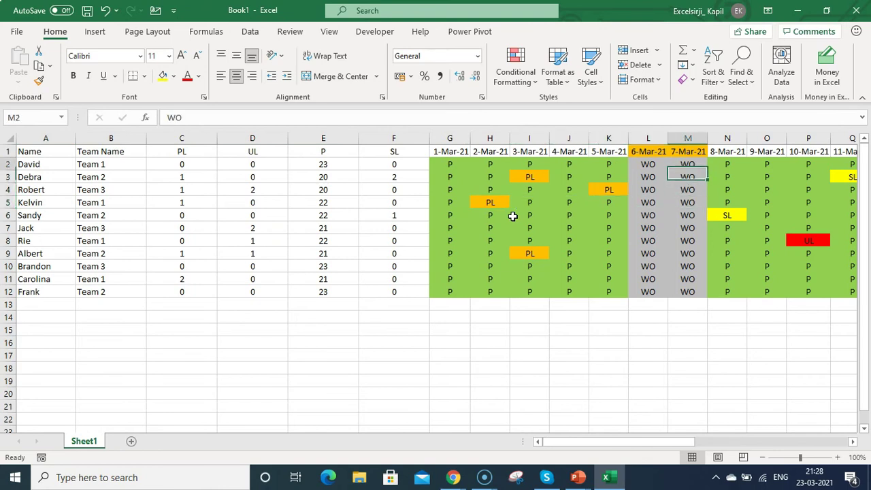
Examine the weekday and weekend date headers in row 1, starting with 1-Mar-21 to 5-Mar-21
key(Left)
key(Left)
key(Left)
key(Left)
key(Left)
key(Left)
key(shift+Right)
key(shift+Right)
key(shift+Right)
key(shift+Right)
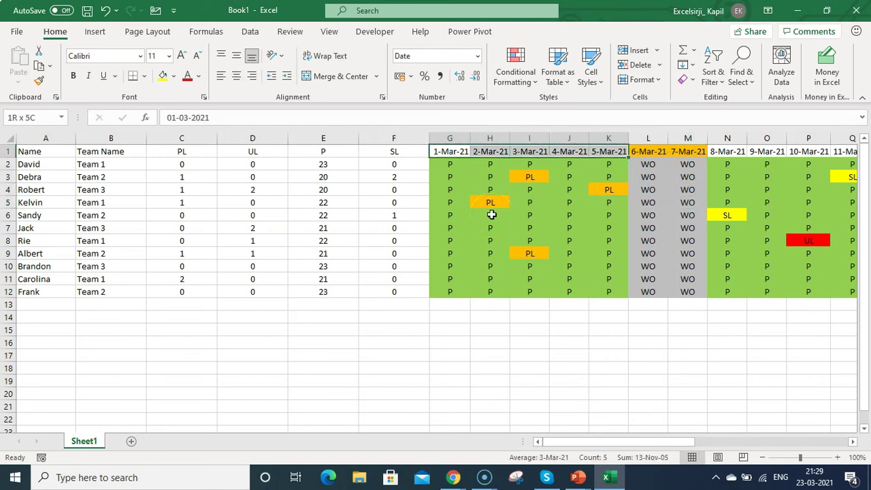
key(Right)
key(Right)
key(Right)
key(Right)
key(Right)
key(Right)
key(Right)
key(Right)
key(Left)
key(Left)
key(Left)
key(Left)
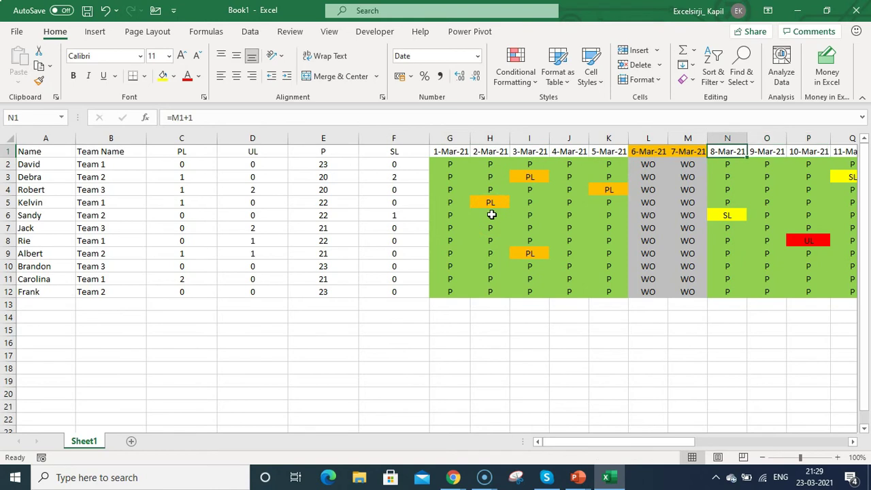
key(Left)
key(Left)
key(Left)
key(Left)
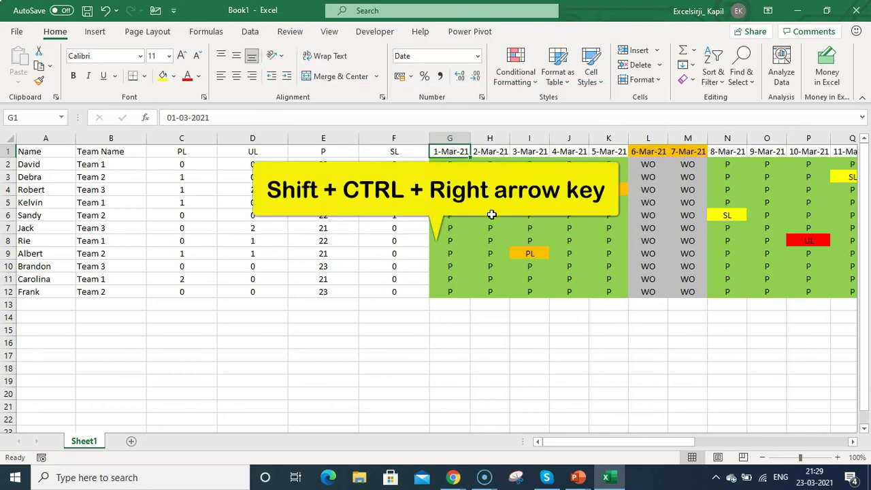
Start a formula-based conditional formatting rule for the date headers G1:AK1 with =or(weekday(G$1,2)<>6 as its first condition
key(ctrl+shift+Right)
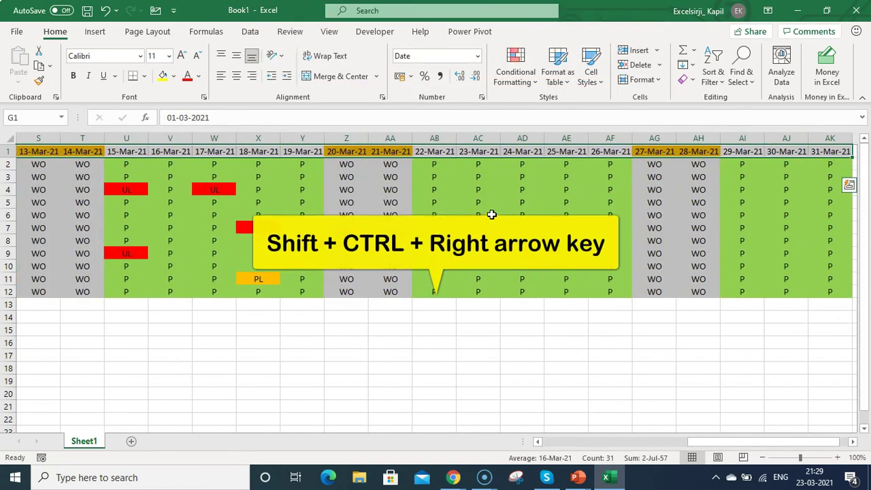
click(515, 75)
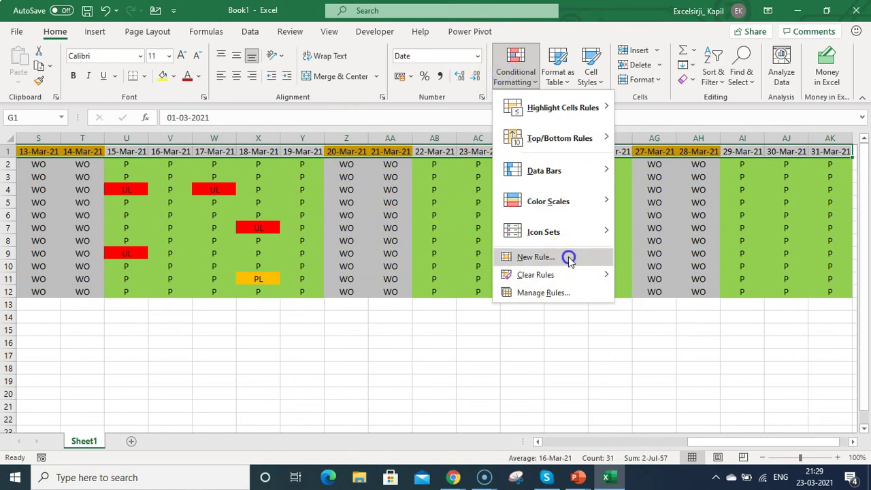
click(570, 259)
click(553, 184)
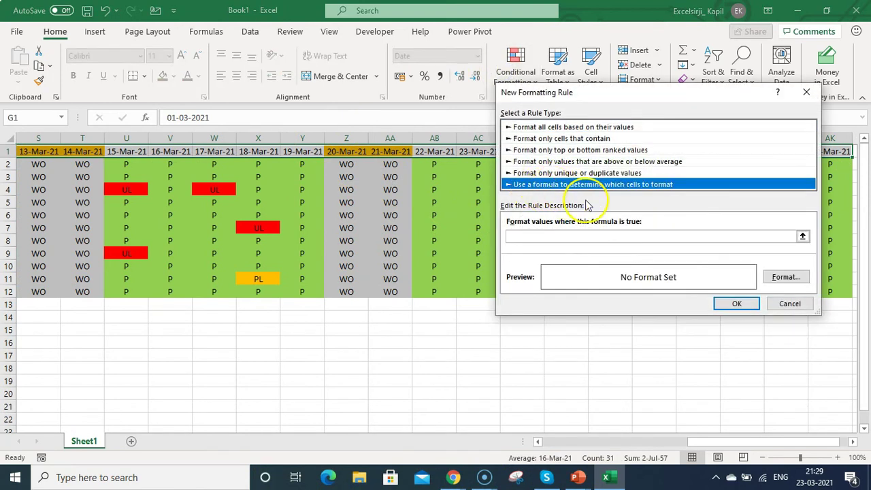
click(571, 236)
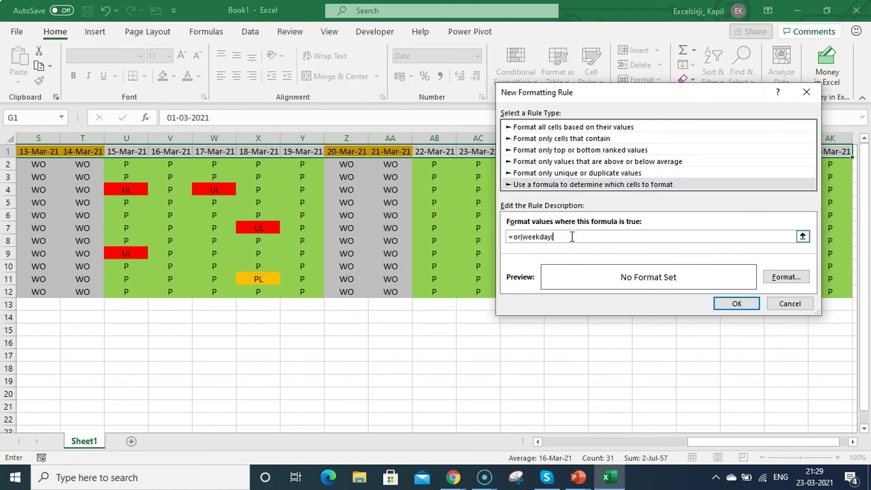
drag(735, 441, 601, 445)
text(G$)
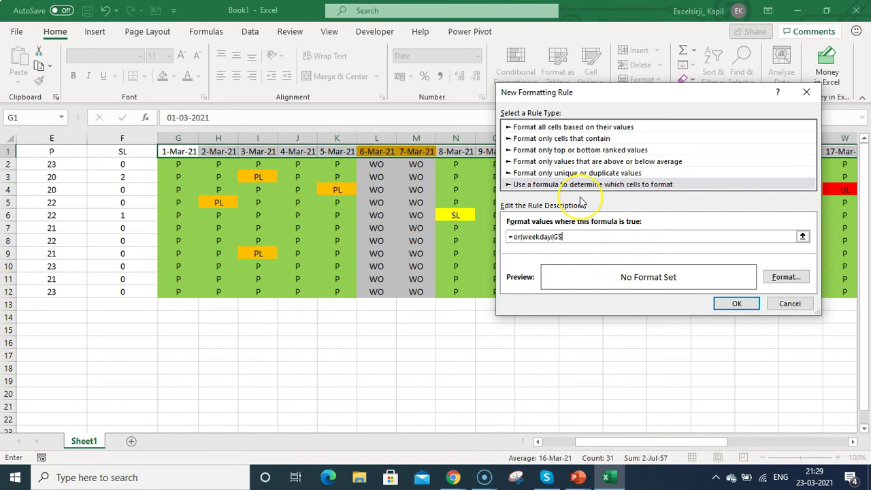
text(1,2)<>6)
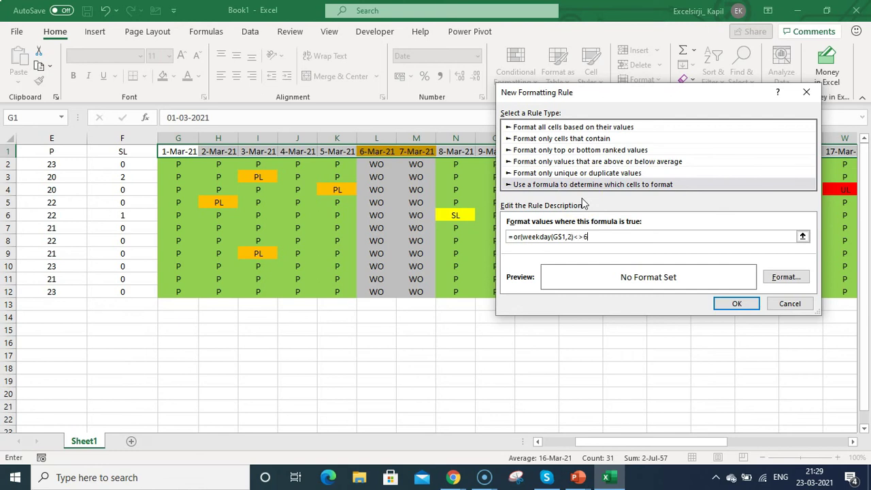
Add weekday(G$1,2)<>7 as the second condition and close the rule's OR formula
drag(589, 238, 531, 239)
click(603, 238)
text(,2)<>7)
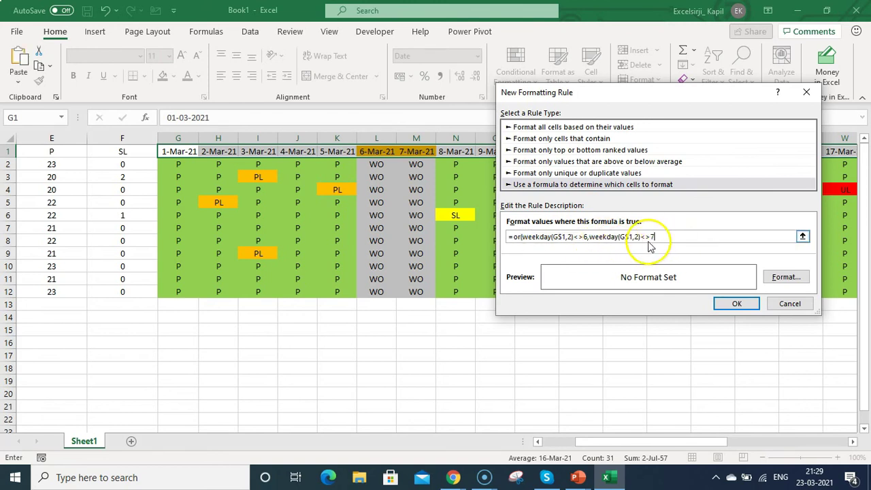
text())
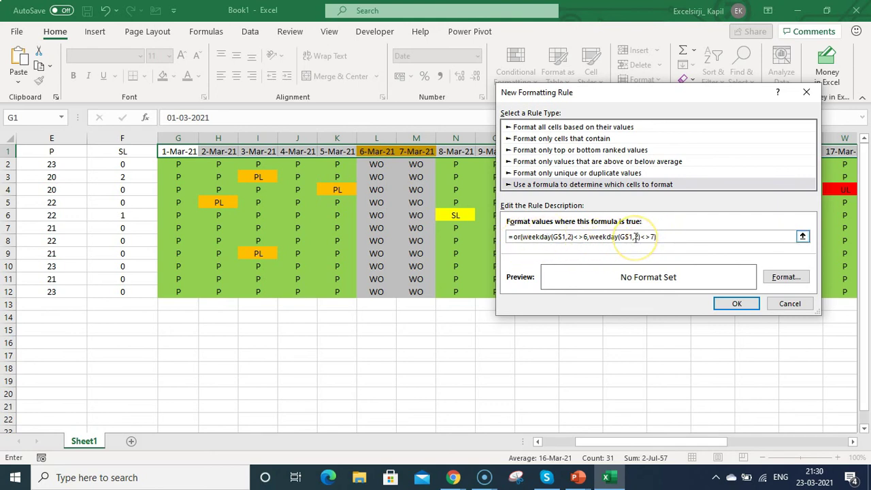
Give the weekday header rule a theme green background fill and apply it to the date headers
click(784, 278)
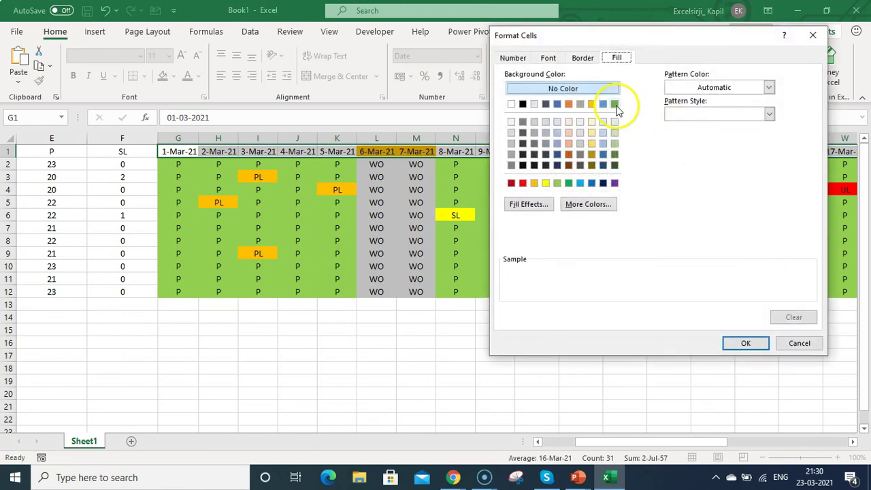
click(615, 103)
click(749, 345)
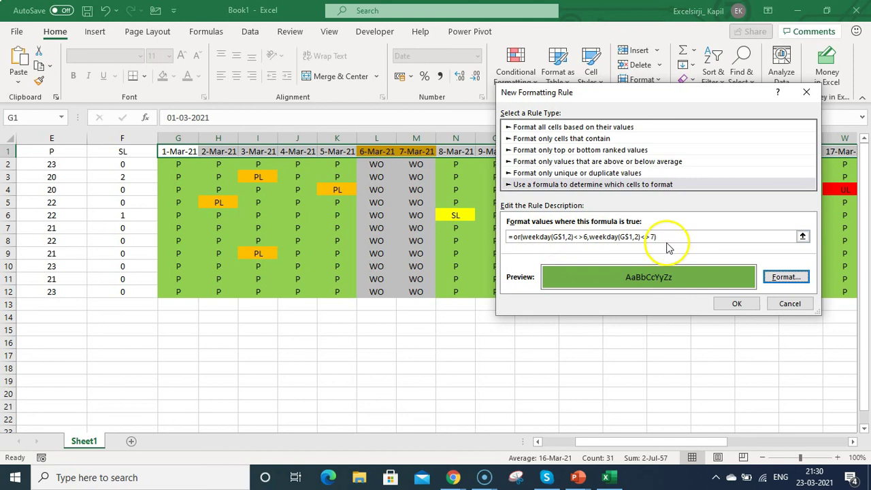
click(637, 238)
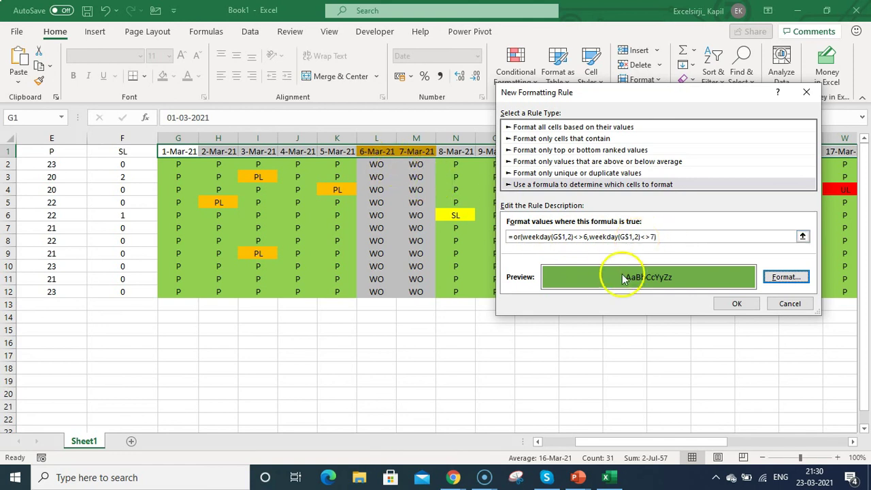
click(726, 303)
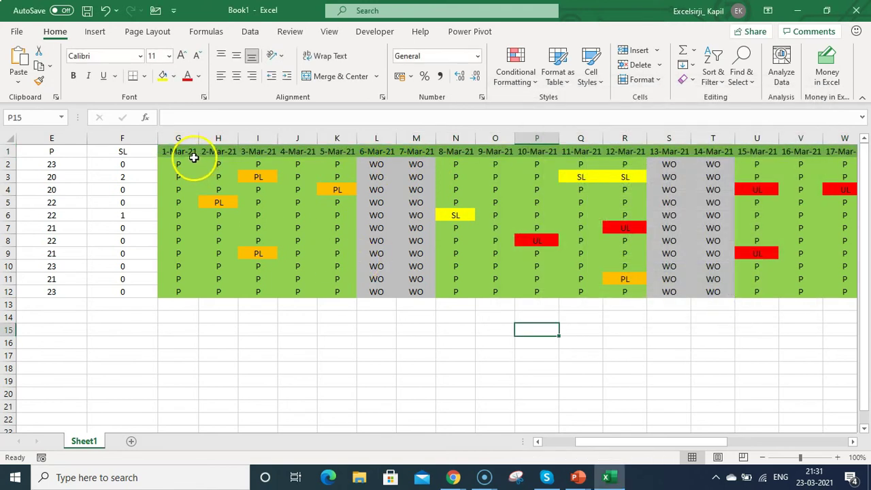
Move the green weekday rule below the orange weekend rule for headers G1:AK1 and apply the new order
click(178, 151)
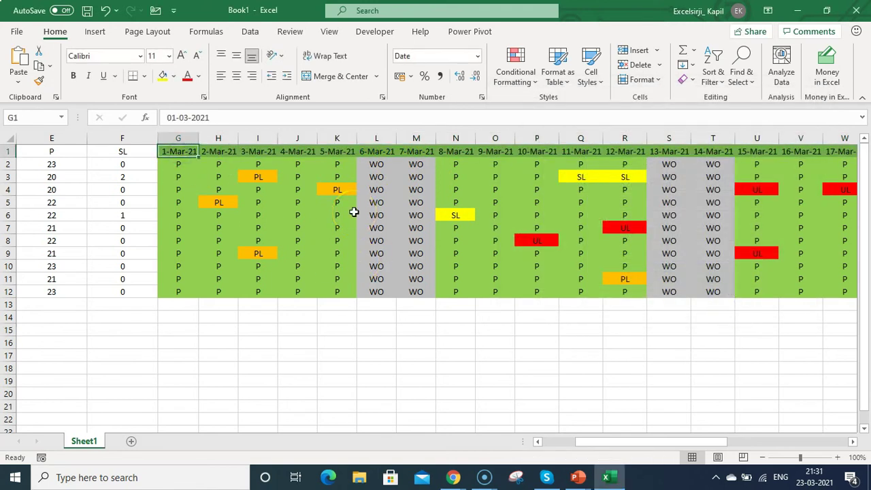
key(ctrl+shift+Right)
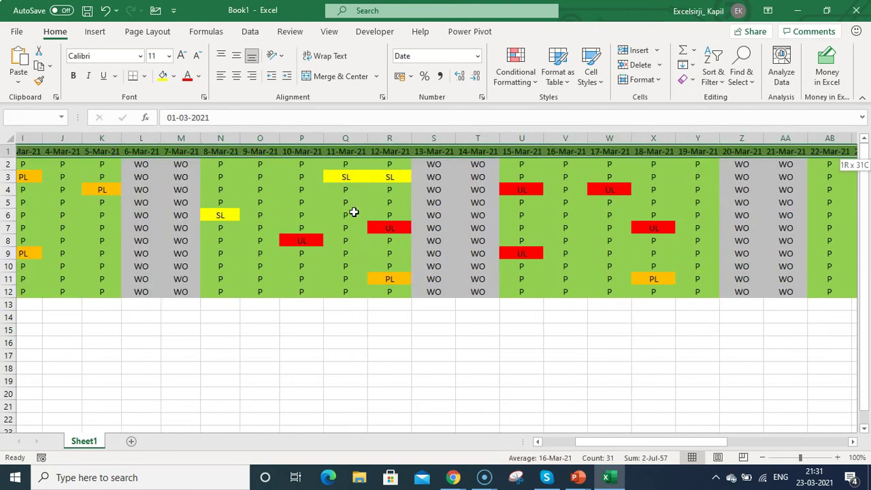
click(518, 78)
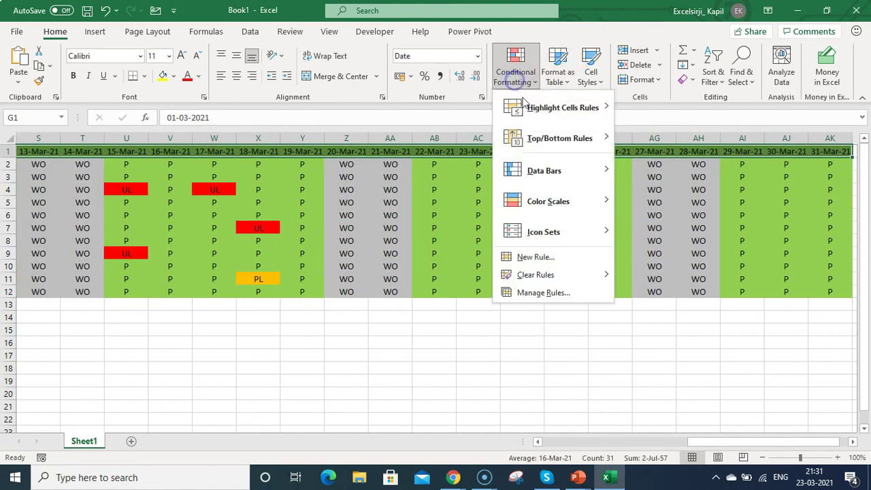
click(549, 299)
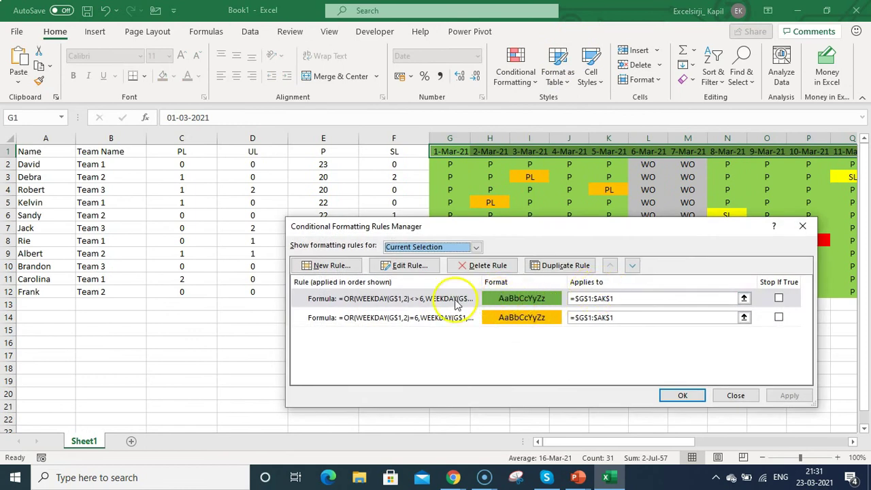
click(519, 300)
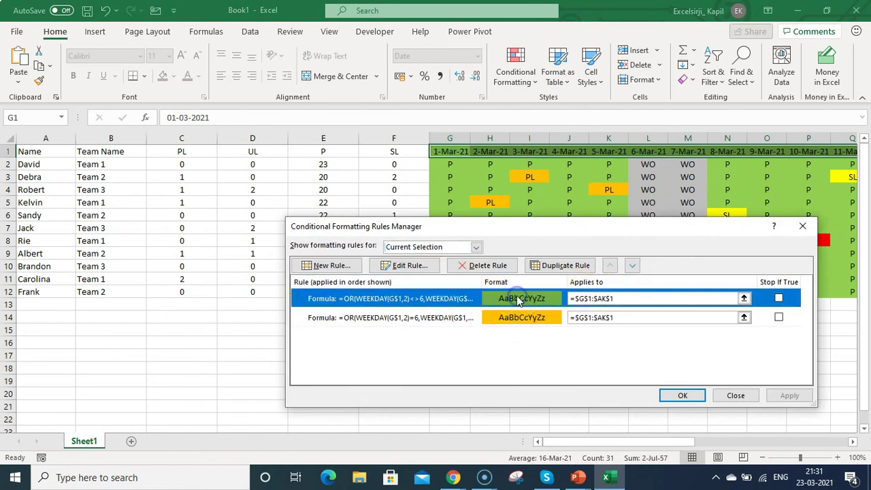
click(632, 266)
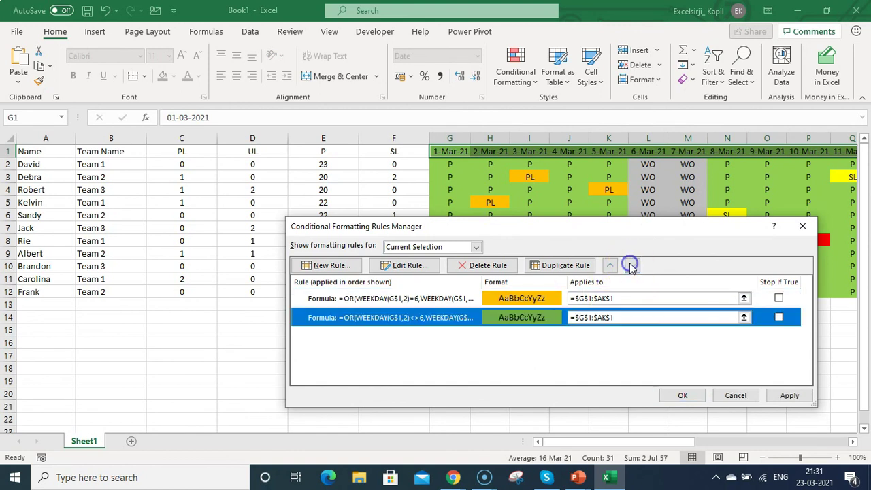
click(787, 394)
click(684, 395)
Check the weekend and weekday header colours along row 1 from 6-Mar-21 to 31-Mar-21
click(610, 279)
drag(645, 151, 694, 153)
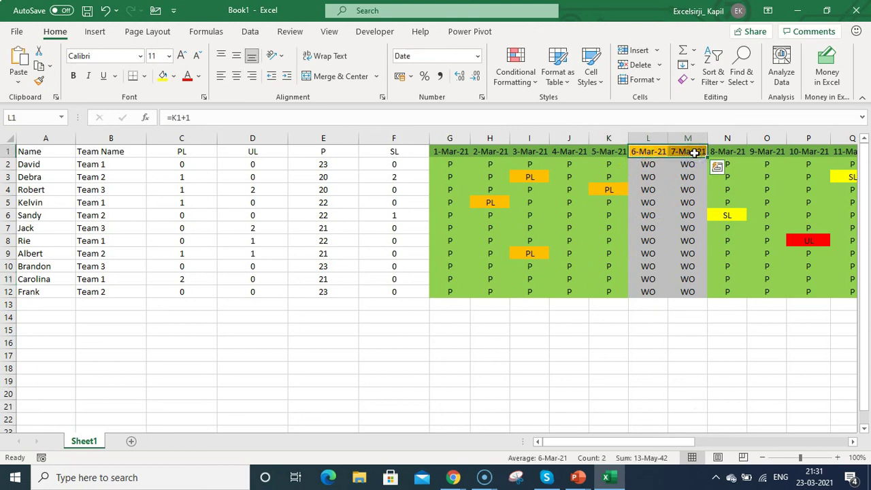
click(669, 153)
key(Right)
key(Right)
key(Right)
key(Right)
key(Right)
key(Right)
key(Right)
key(Right)
key(Right)
key(Right)
key(Right)
key(Right)
key(Right)
key(Right)
key(Right)
key(Right)
key(Right)
key(Right)
key(Right)
key(Right)
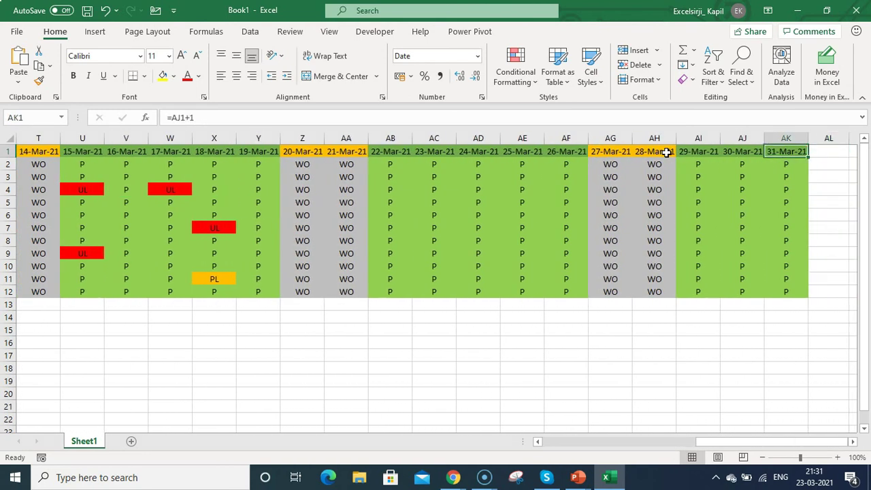
Apply all borders to the whole attendance table A1:AK12
key(ctrl+shift+Down)
key(ctrl+shift+Left)
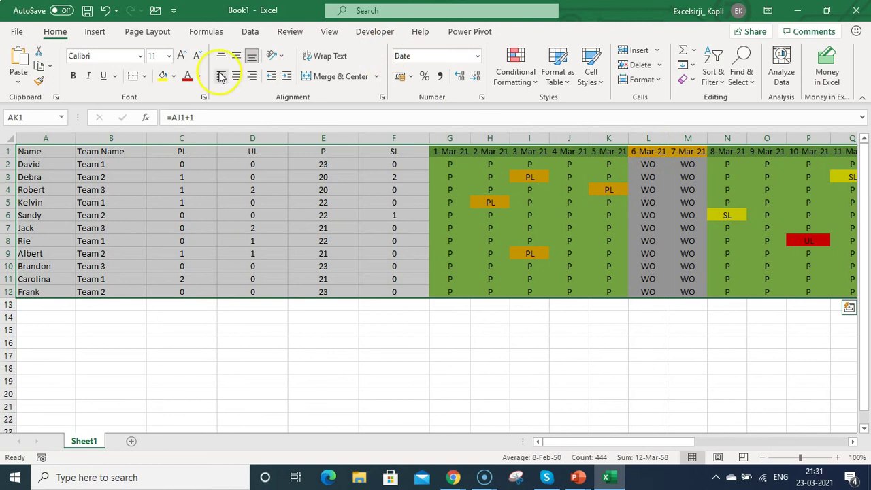
click(143, 75)
click(152, 200)
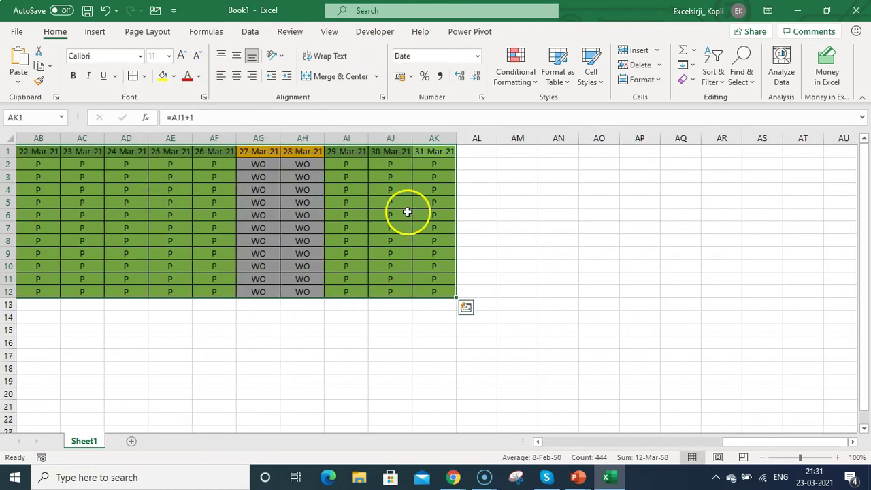
click(574, 225)
Hide the gridlines on the attendance sheet
drag(753, 165, 732, 324)
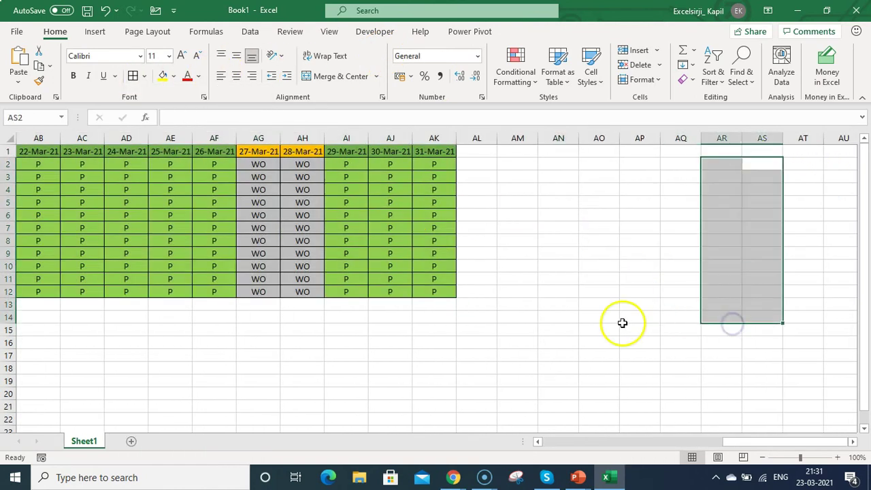
click(325, 35)
click(320, 77)
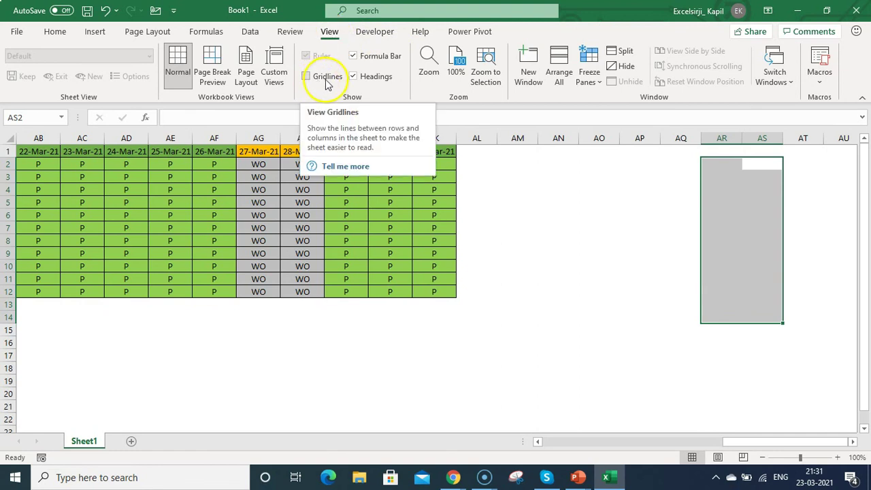
click(302, 189)
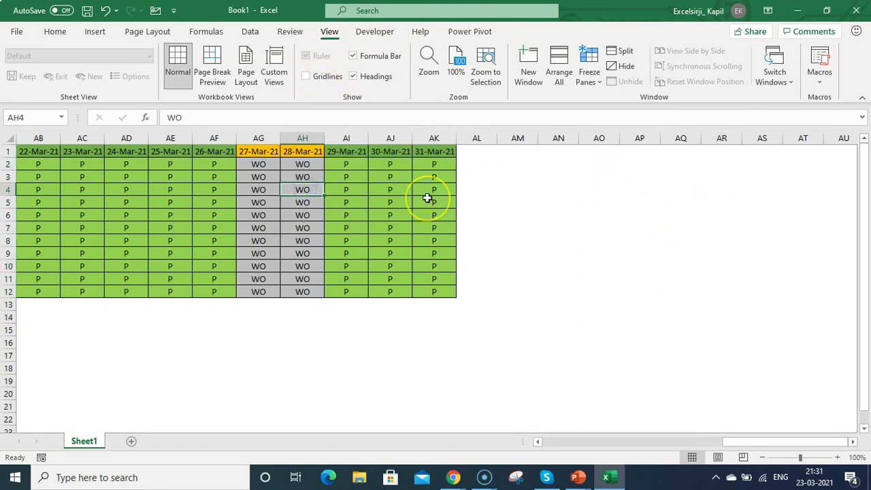
Fill the name, team and totals block A1:F12 with a medium-light theme gold
key(Home)
mouse_move(39, 151)
mouse_down()
mouse_move(369, 262)
mouse_move(390, 289)
mouse_up()
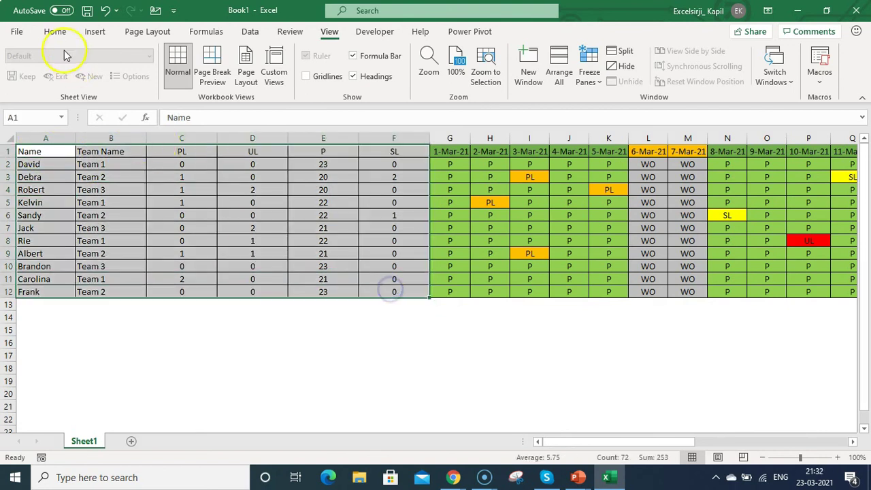
click(54, 31)
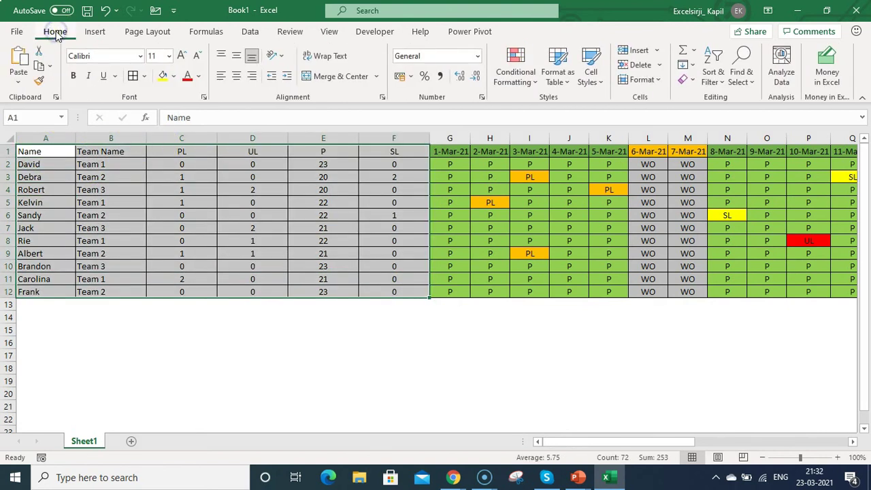
click(173, 75)
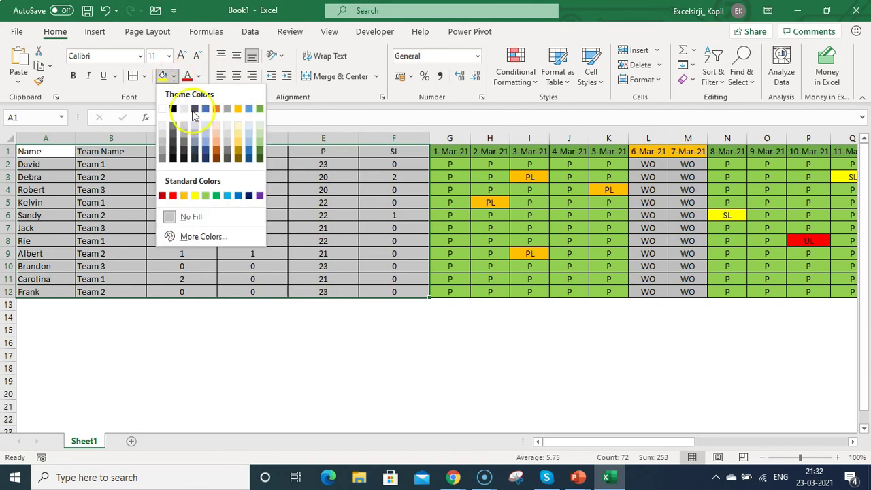
click(238, 142)
click(239, 202)
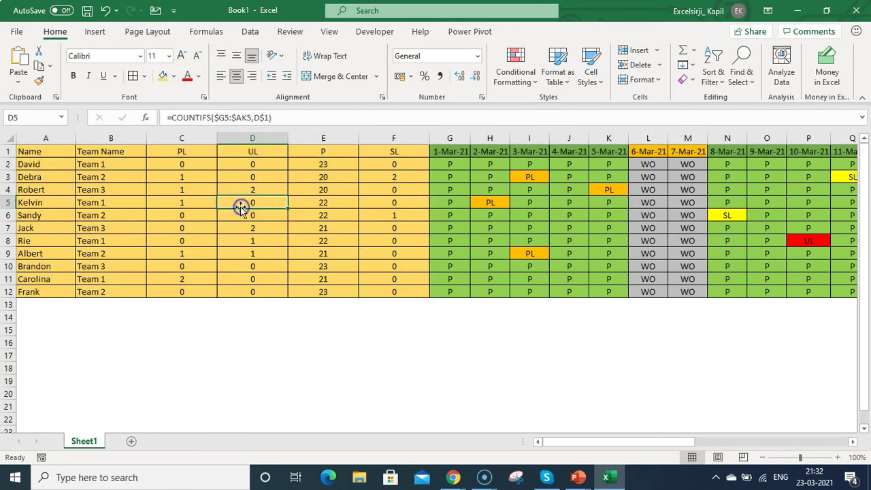
Fill the header cells A1:F1 with theme orange and make their text bold
drag(53, 151, 385, 138)
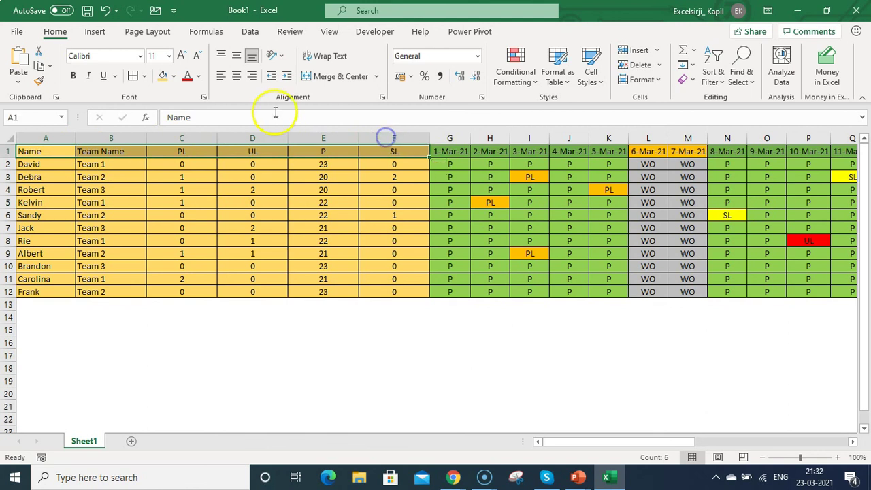
click(166, 75)
key(Right)
key(Right)
key(Right)
key(Right)
key(Right)
key(shift+Home)
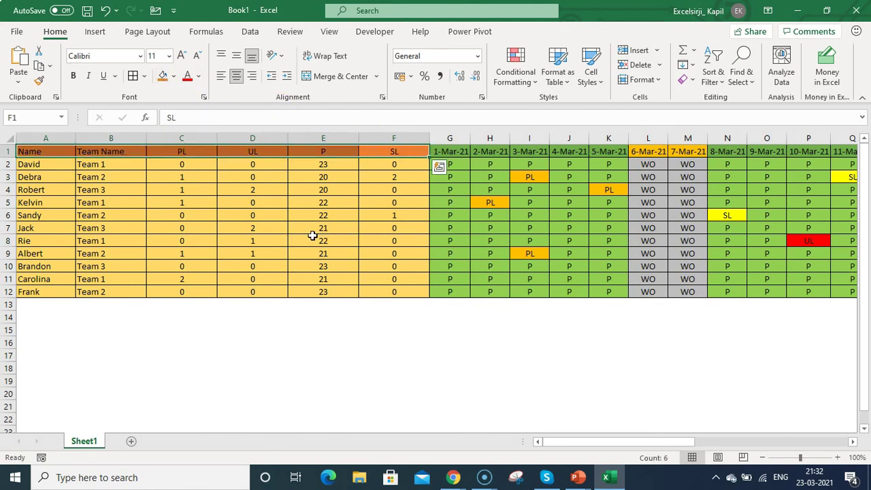
key(ctrl+b)
Fill the name, team and totals rows A2:F12 with the lightest theme gold
drag(59, 166, 397, 287)
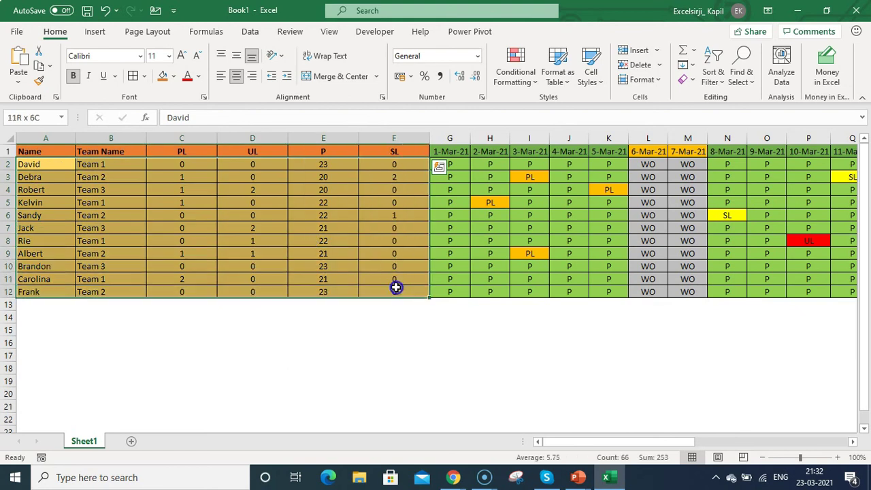
click(173, 76)
click(241, 131)
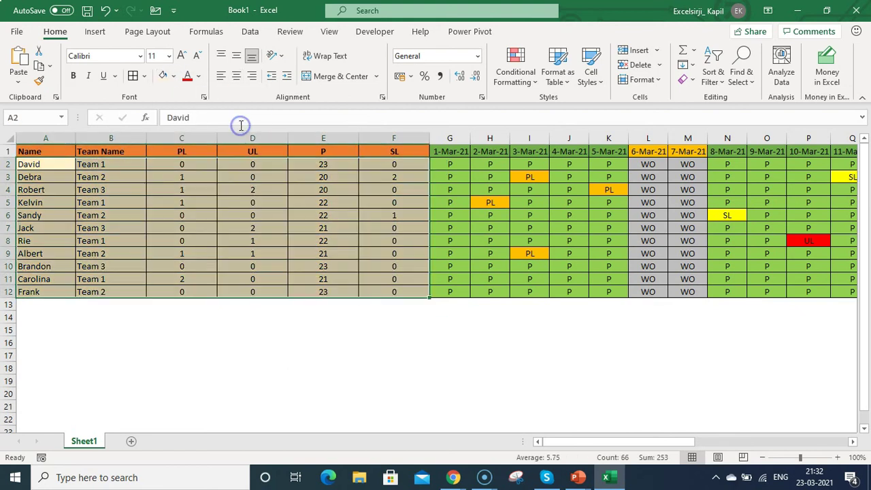
click(447, 253)
click(416, 306)
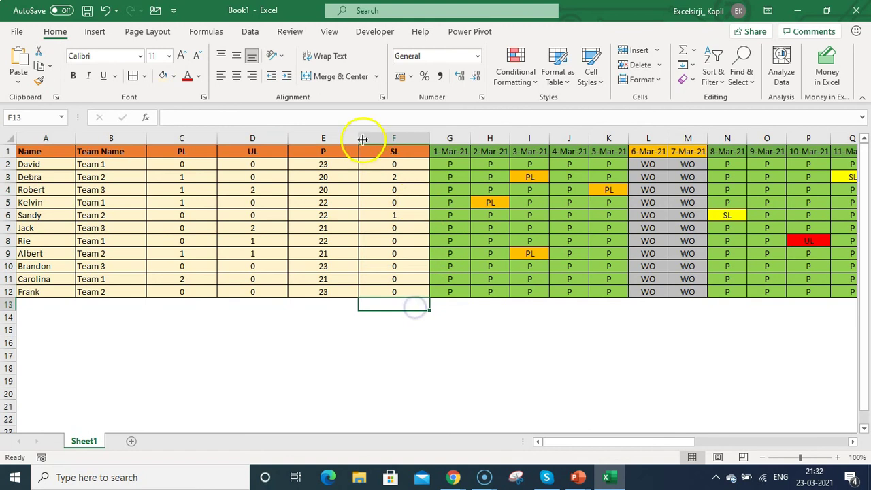
click(391, 152)
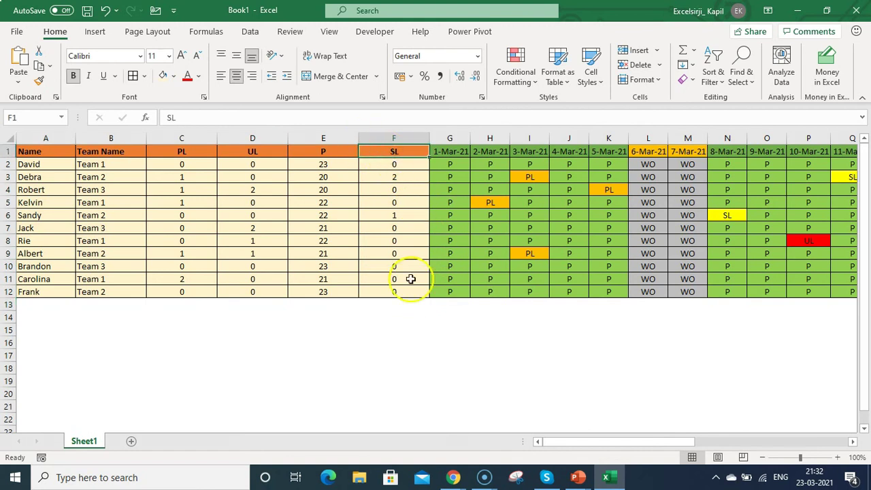